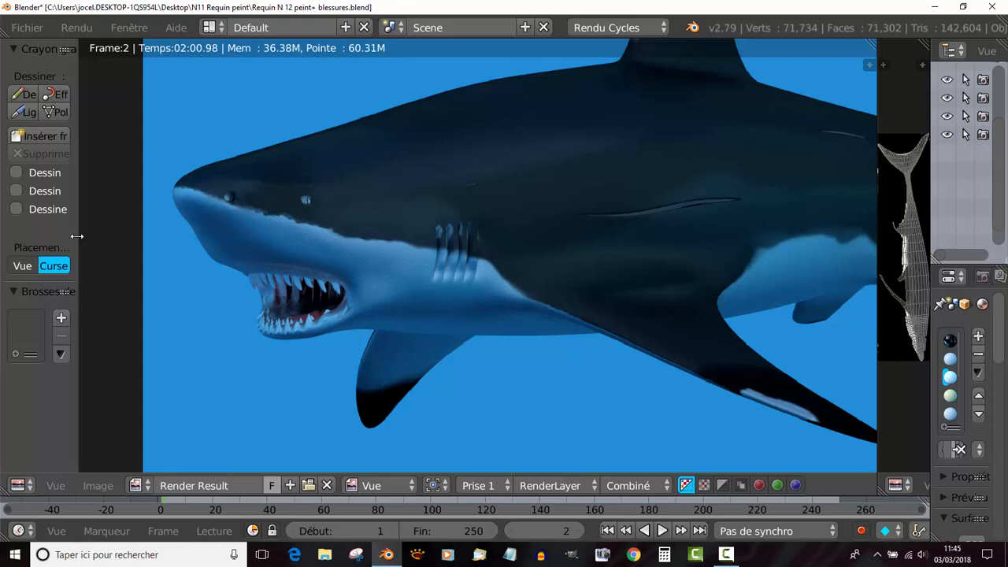
# Examine the rendered shark image, from the head, teeth and gills up close to the whole body.
pyautogui.moveTo(78, 236); pyautogui.dragTo(179, 237)
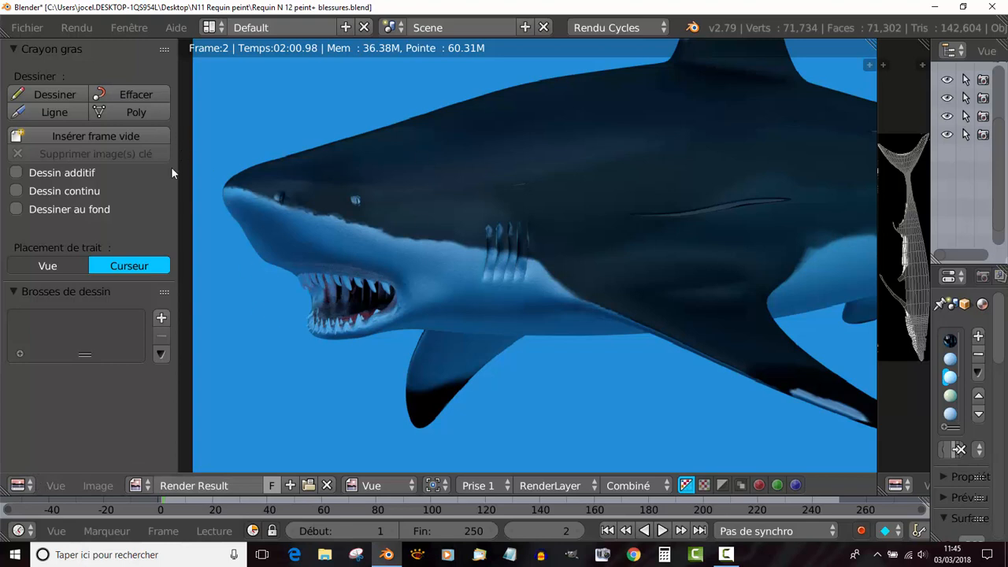
pyautogui.moveTo(178, 177); pyautogui.dragTo(146, 177)
pyautogui.scroll(-2, 404, 255)
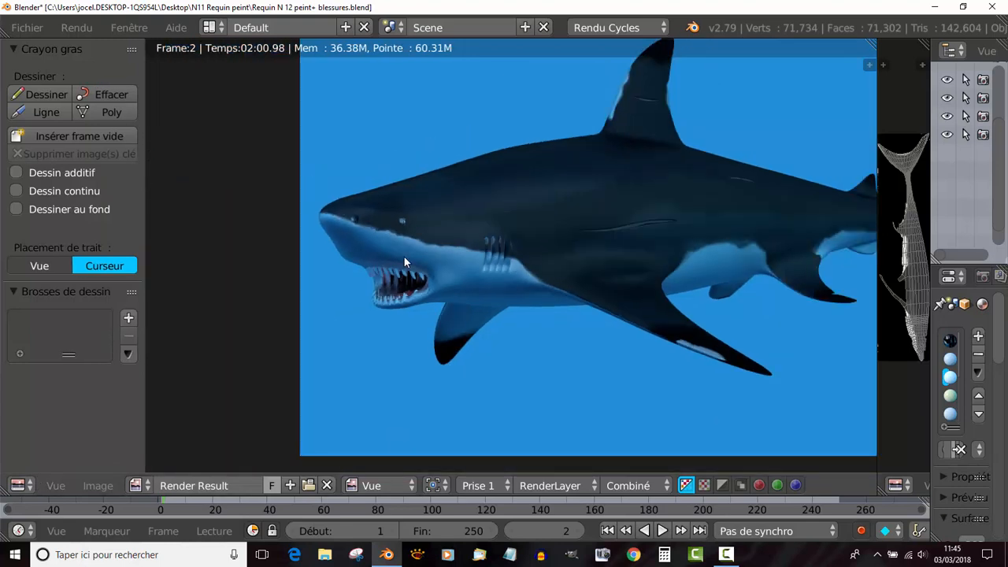
pyautogui.scroll(2, 410, 257)
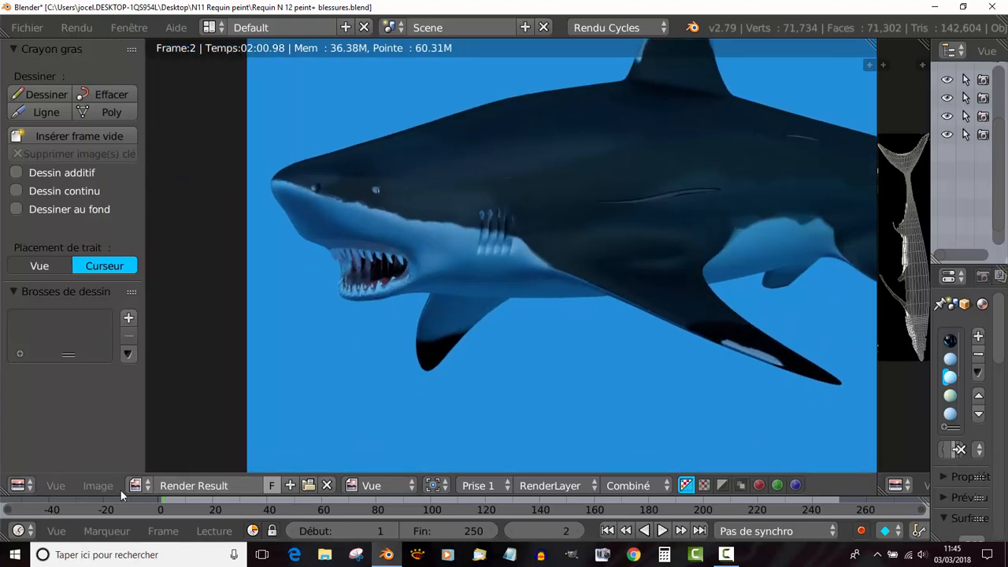
pyautogui.click(118, 489)
pyautogui.scroll(-1, 505, 327)
pyautogui.scroll(2, 544, 335)
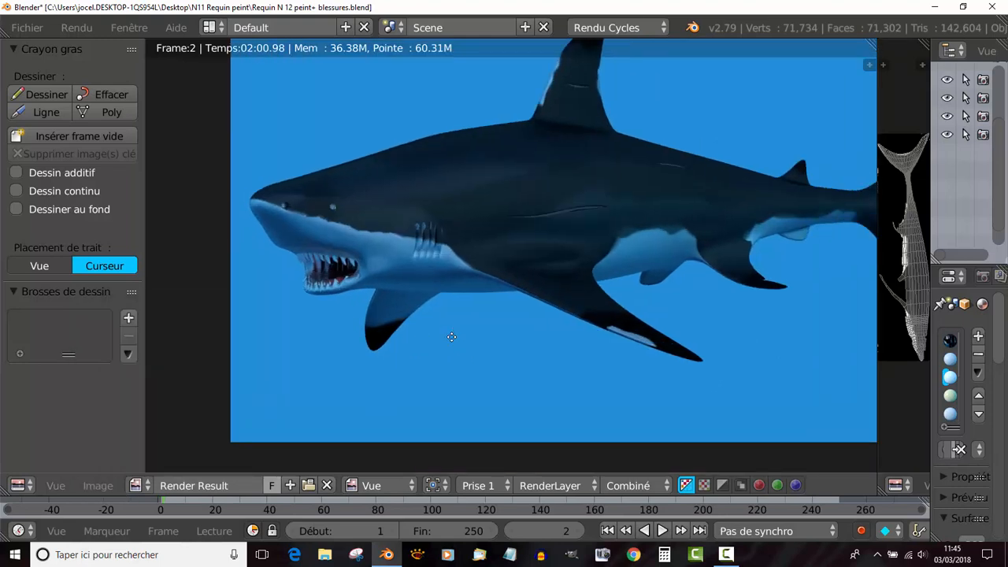
pyautogui.scroll(1, 441, 347)
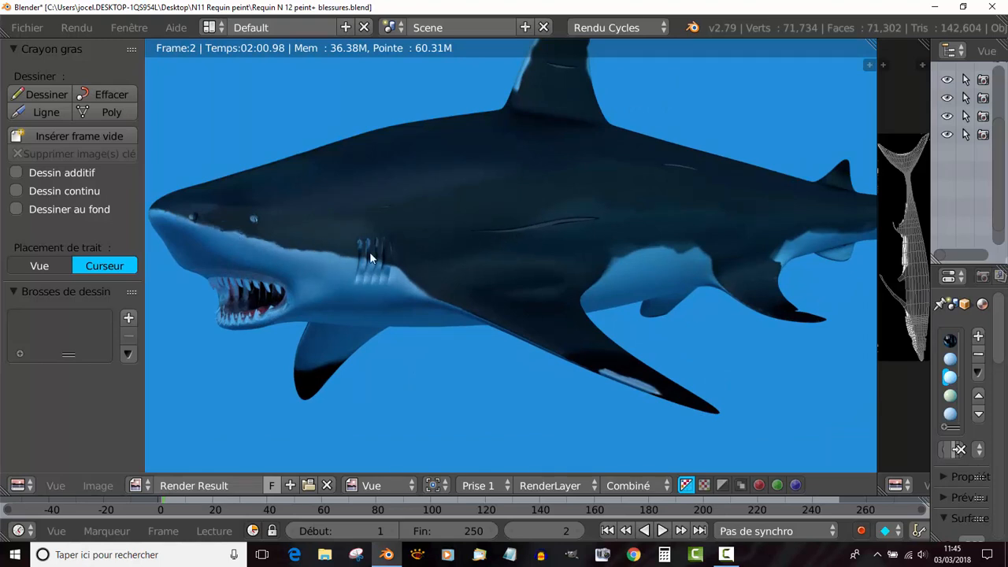
pyautogui.scroll(2, 313, 256)
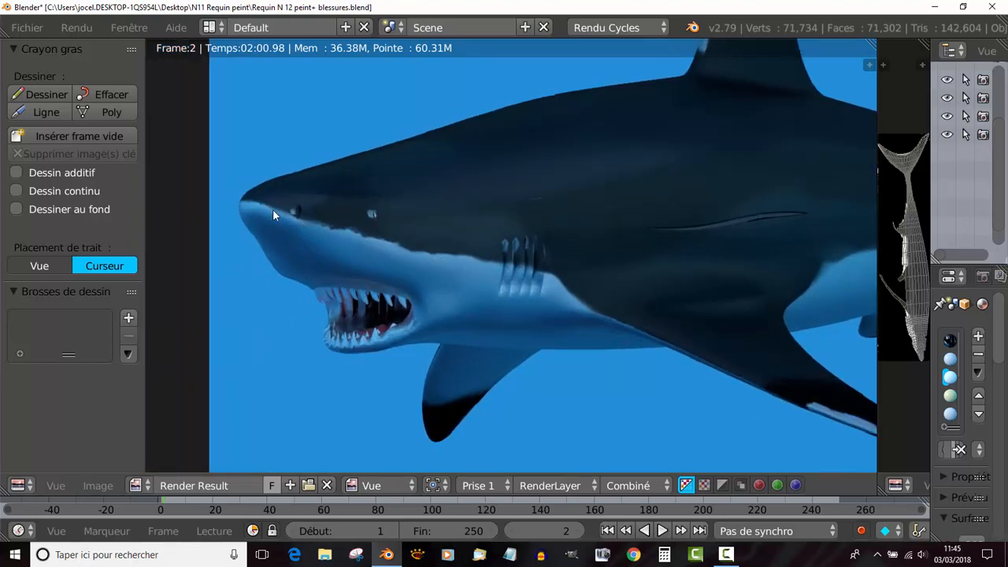
pyautogui.scroll(-5, 544, 213)
pyautogui.keyDown('ctrl'); pyautogui.hscroll(-4, 512, 228); pyautogui.keyUp('ctrl')
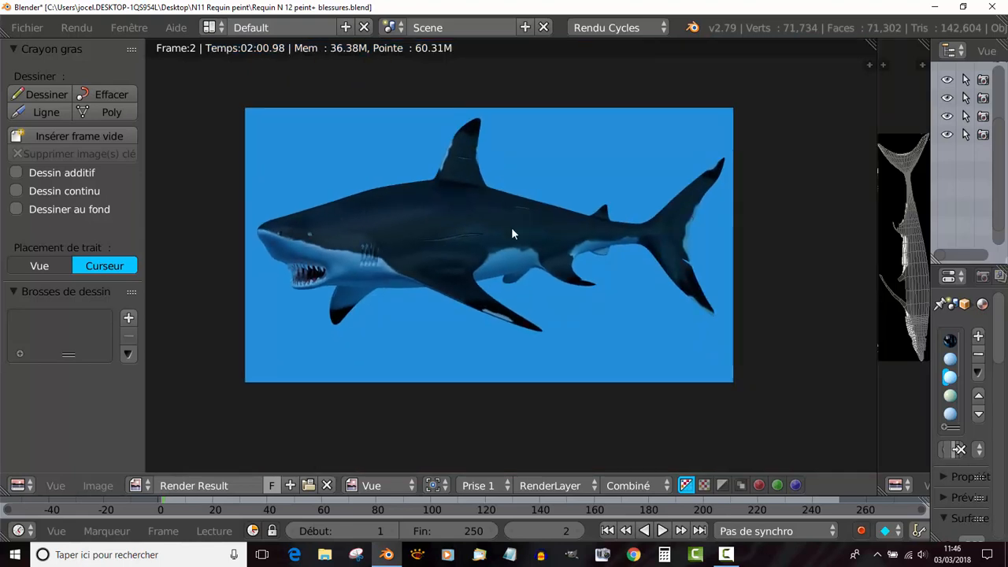
# Widen the UV/image editor area beside the render and switch it to the node editor.
pyautogui.moveTo(876, 115); pyautogui.dragTo(685, 167)
pyautogui.click(705, 485)
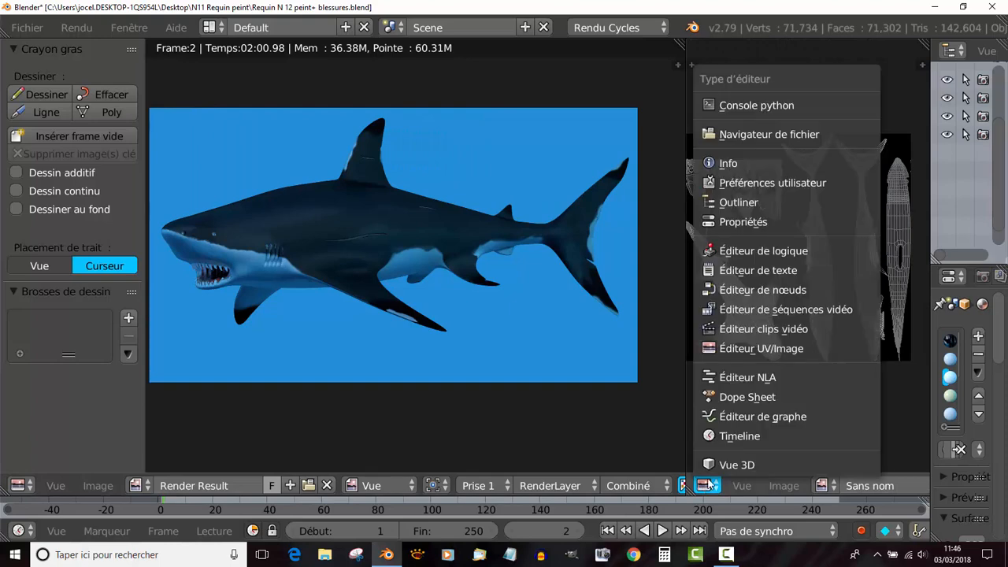
pyautogui.click(715, 289)
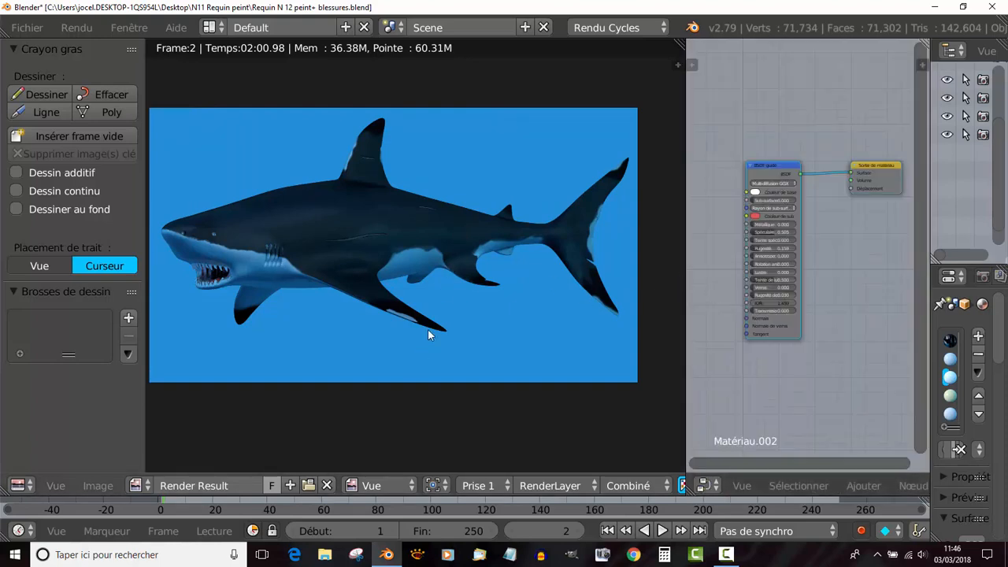
# Close the render result and switch the shark from Texture Paint mode to Object Mode.
pyautogui.press('Escape')
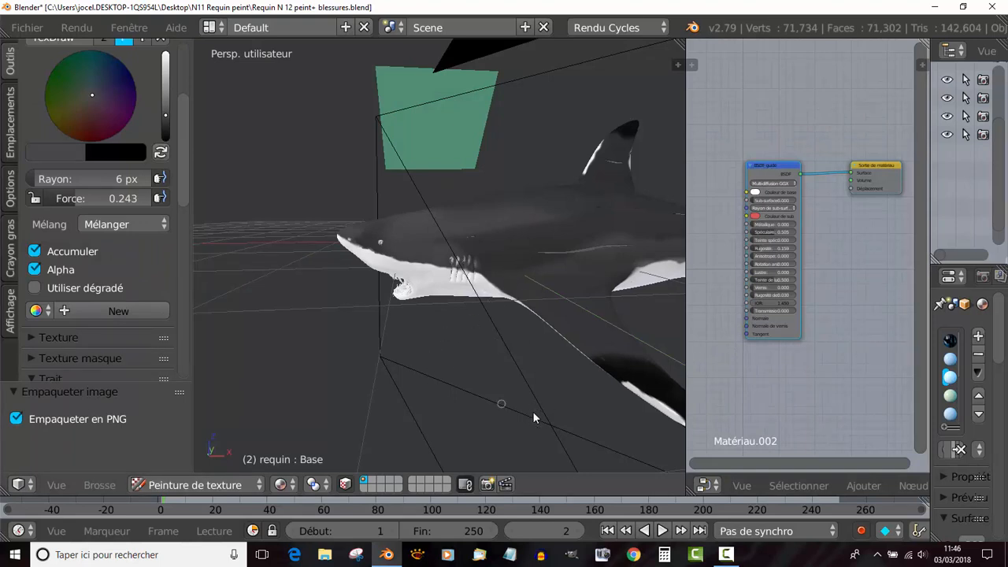
pyautogui.click(203, 487)
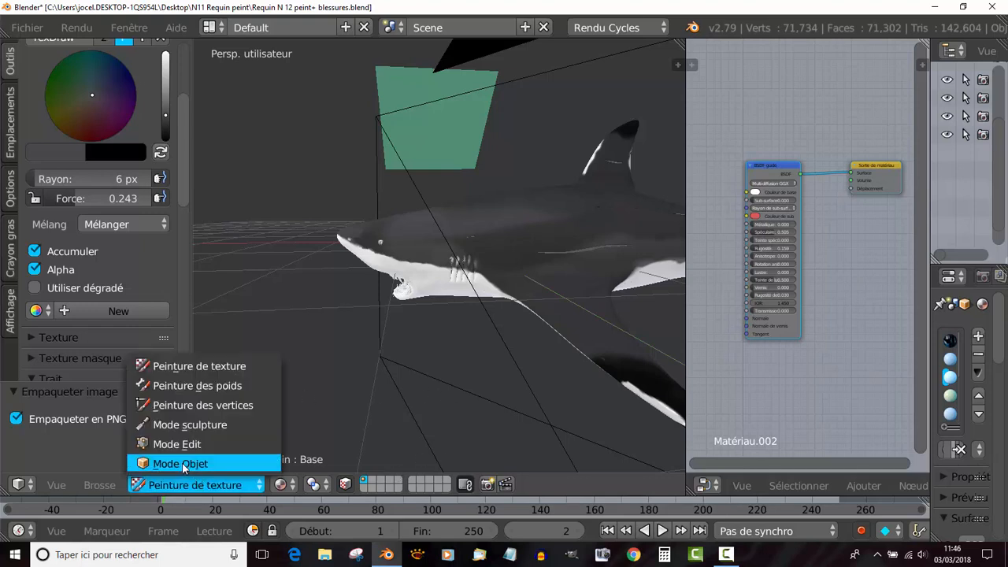
pyautogui.click(197, 465)
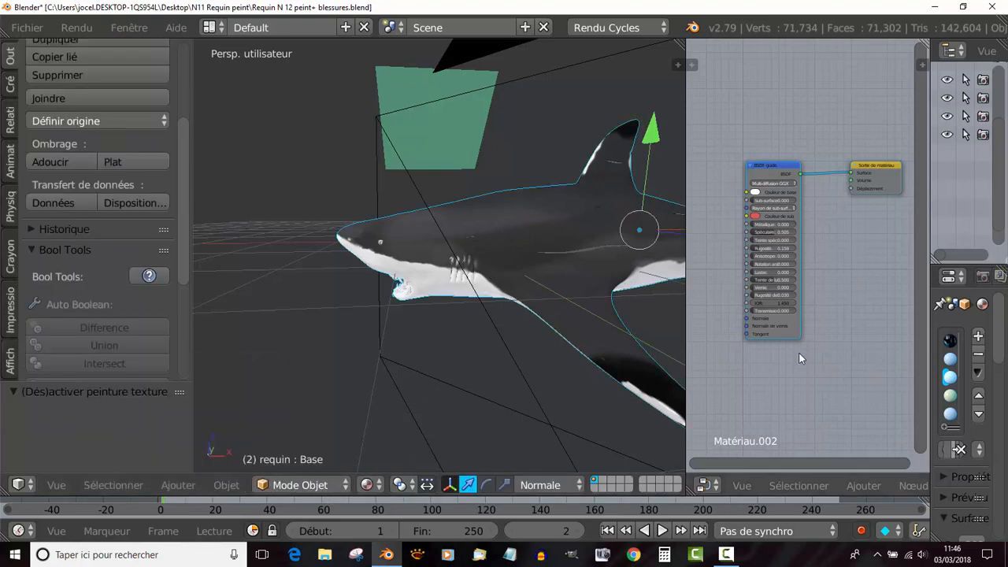
pyautogui.scroll(-1, 831, 363)
pyautogui.scroll(1, 819, 356)
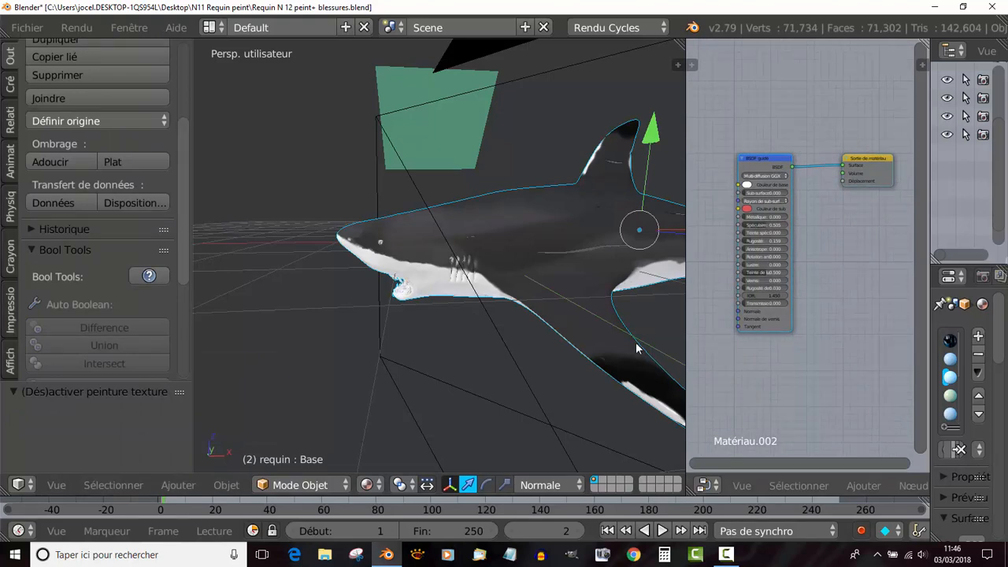
pyautogui.scroll(-4, 635, 341)
pyautogui.keyDown('shift'); pyautogui.moveTo(618, 335); pyautogui.dragTo(529, 325, button='middle'); pyautogui.keyUp('shift')
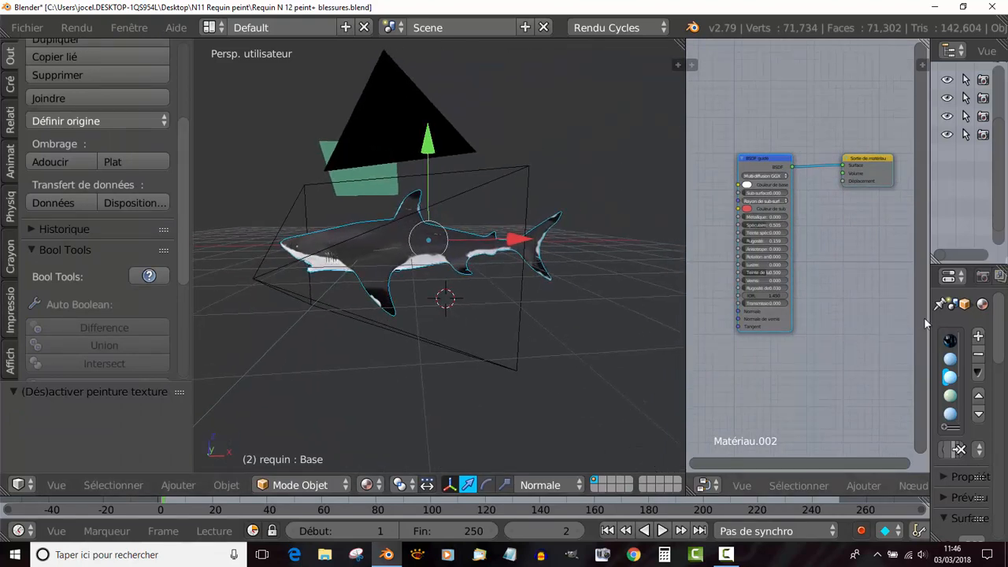
# Widen the properties area and select the shark's material slot Matériau.003.
pyautogui.moveTo(927, 319); pyautogui.dragTo(775, 322)
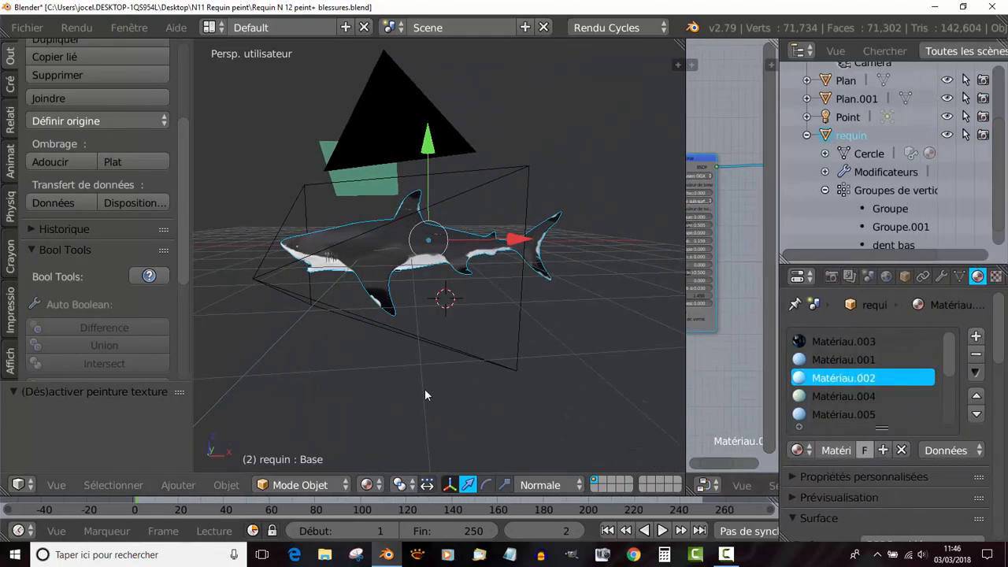
pyautogui.scroll(8, 407, 385)
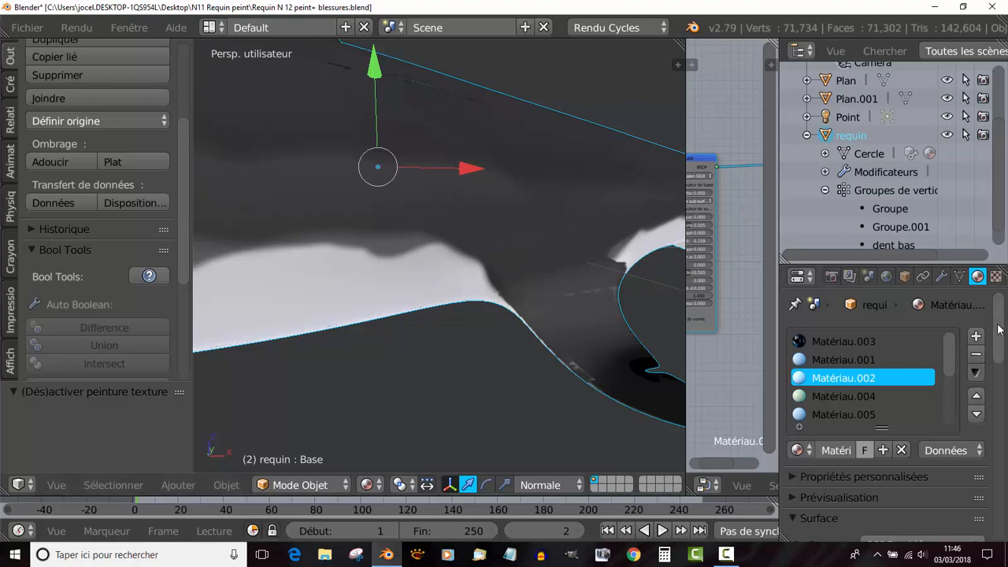
pyautogui.scroll(-3, 997, 330)
pyautogui.scroll(3, 997, 330)
pyautogui.click(817, 341)
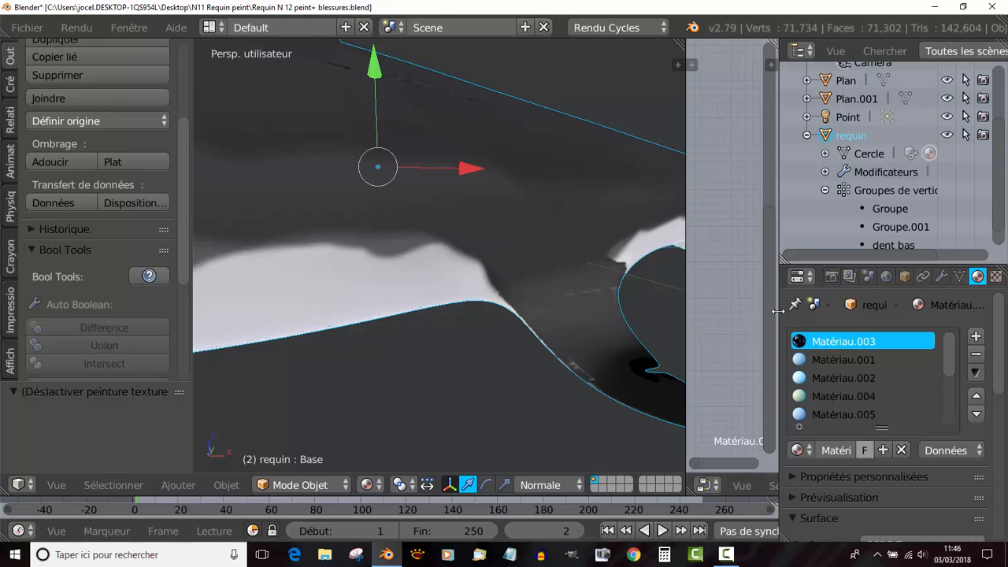
# Narrow the properties area and enlarge the node editor to show the whole node tree of Matériau.003.
pyautogui.moveTo(777, 312); pyautogui.dragTo(911, 319)
pyautogui.press('Home')
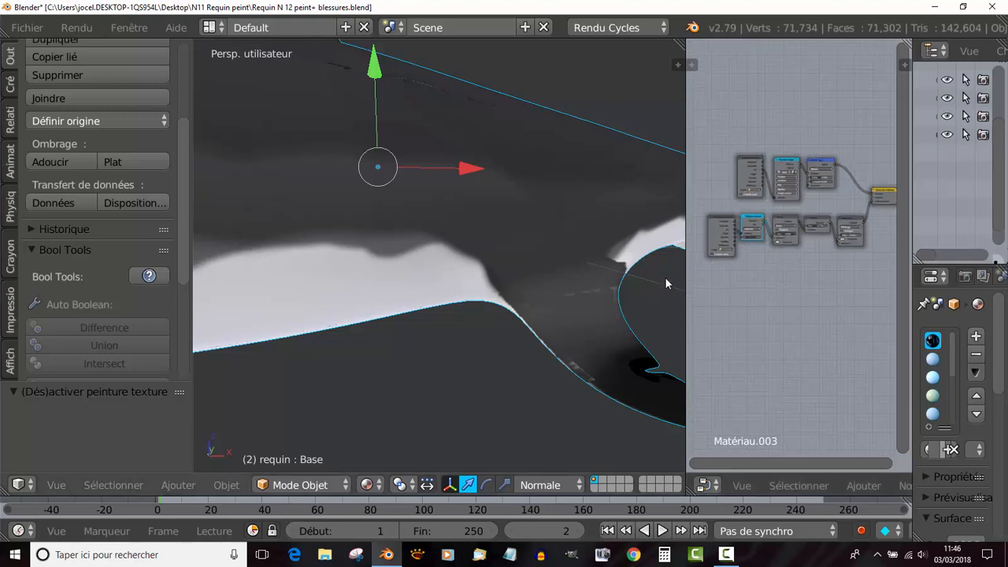
pyautogui.moveTo(686, 281); pyautogui.dragTo(626, 284)
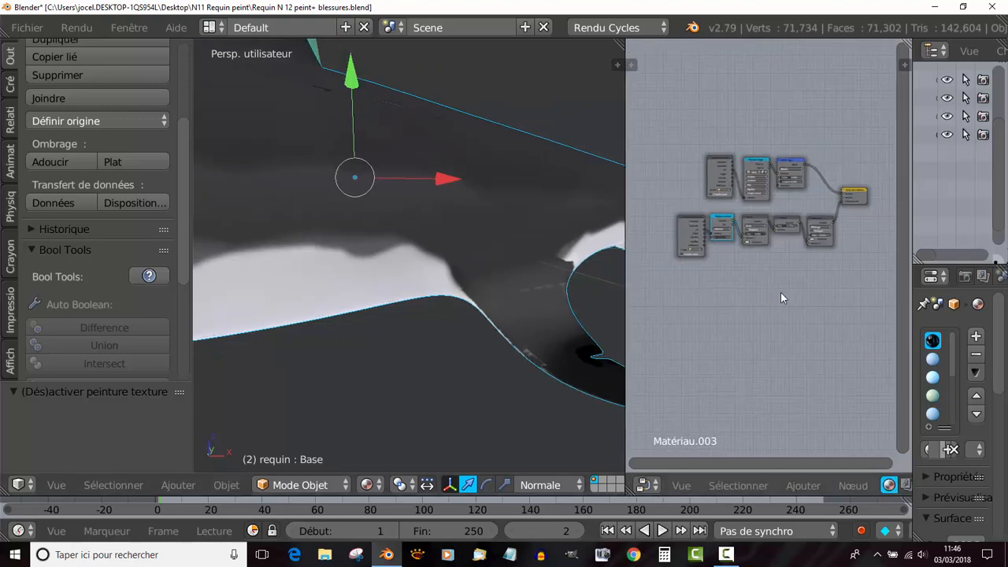
pyautogui.moveTo(780, 292); pyautogui.dragTo(754, 395, button='middle')
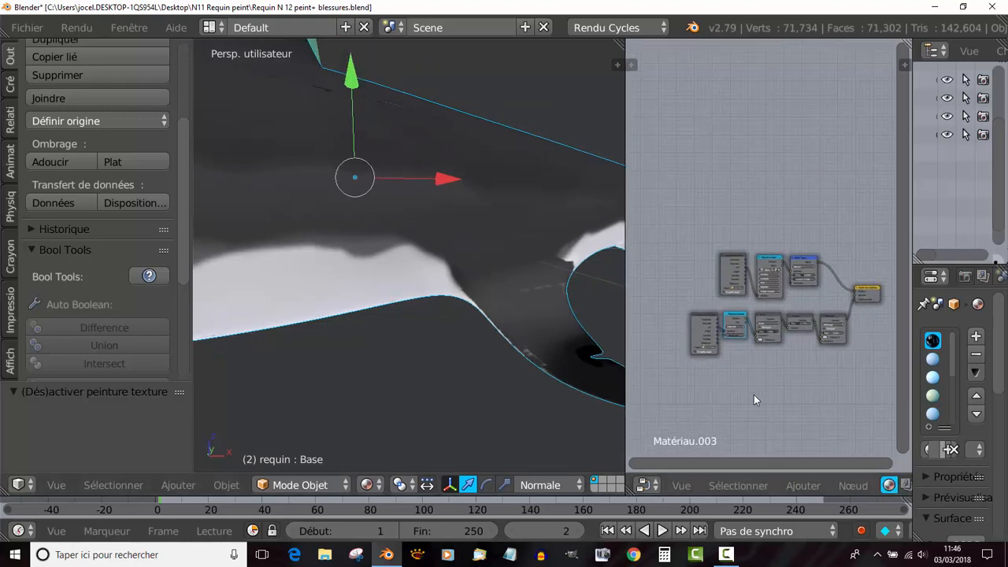
pyautogui.press('Home')
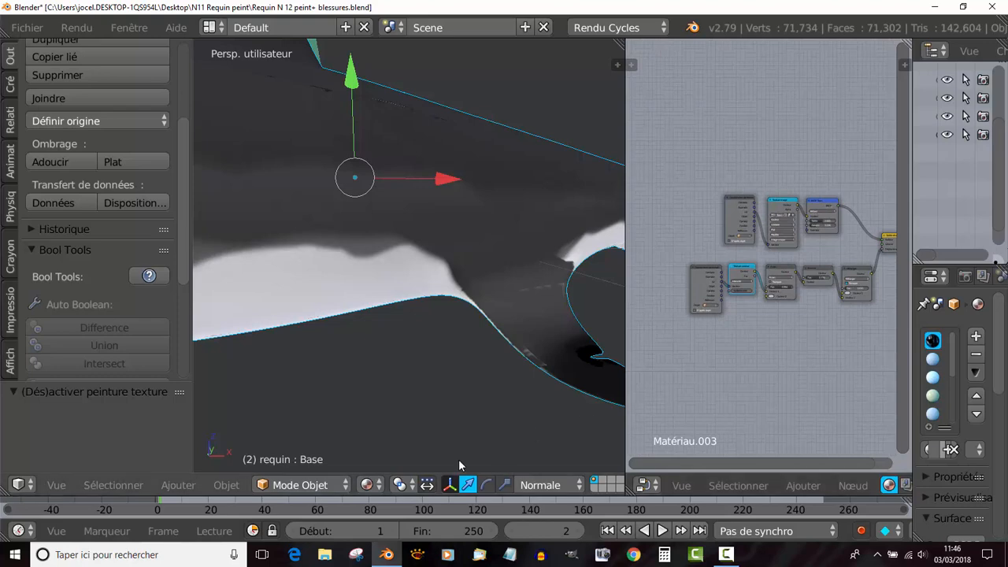
# Set the 3D view's shading to Rendered to preview the skin on the shark's head.
pyautogui.click(366, 485)
pyautogui.click(398, 367)
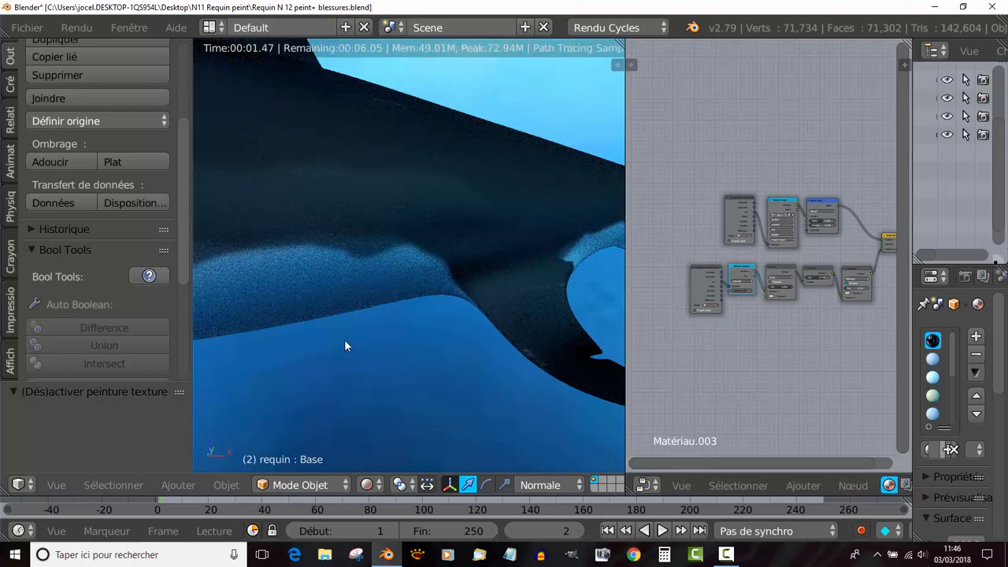
pyautogui.moveTo(400, 323); pyautogui.dragTo(461, 285, button='middle')
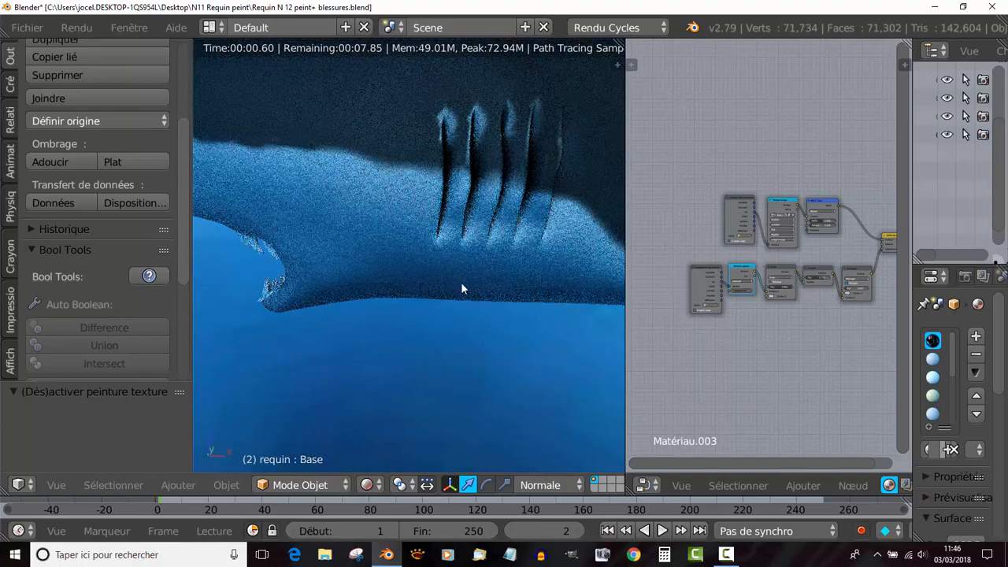
pyautogui.scroll(5, 465, 283)
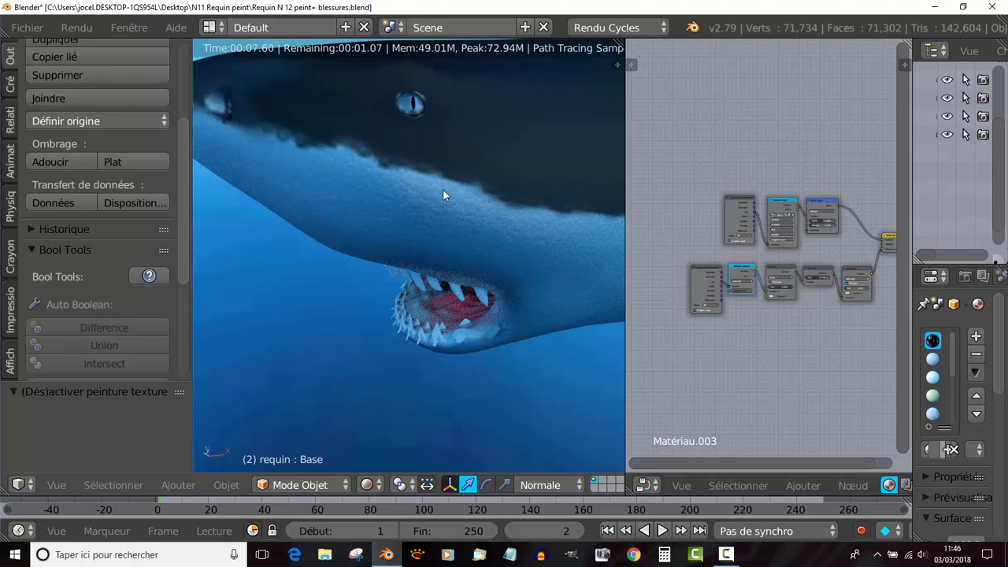
pyautogui.scroll(1, 797, 343)
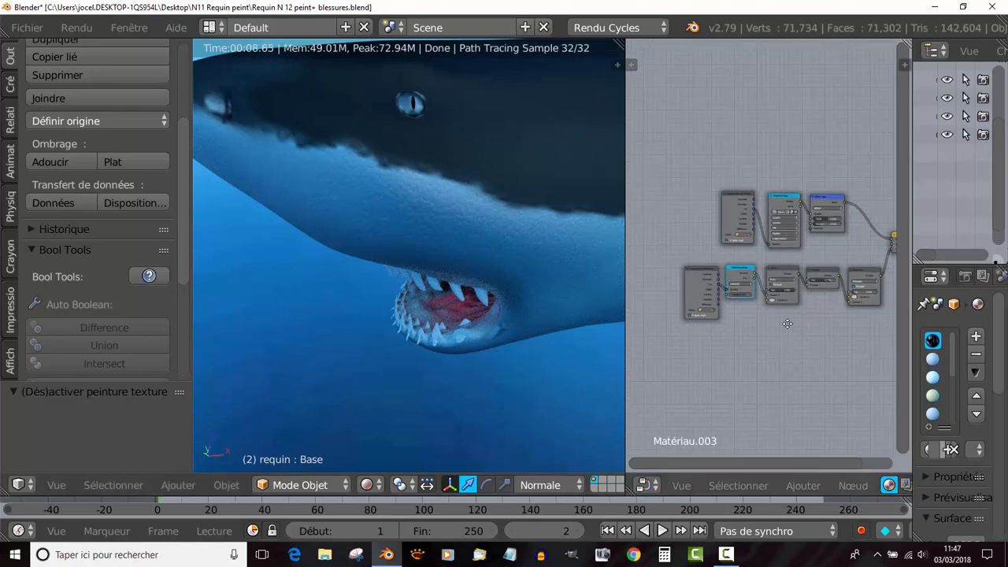
# Examine the image texture and Toon BSDF nodes of the shark's skin material, including the Toon size and smoothness.
pyautogui.scroll(2, 796, 343)
pyautogui.moveTo(797, 342); pyautogui.dragTo(725, 264, button='middle')
pyautogui.scroll(2, 761, 201)
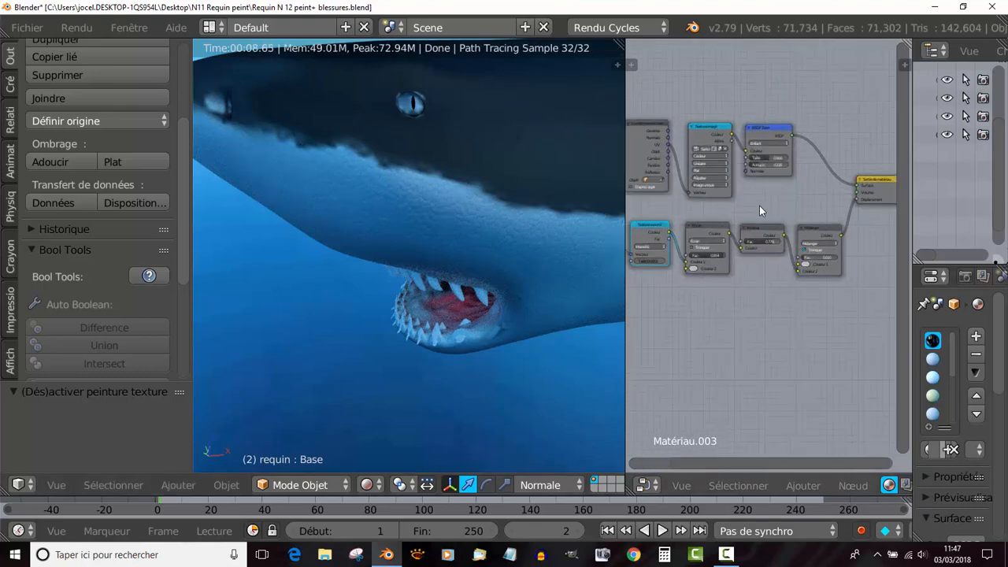
pyautogui.moveTo(760, 201); pyautogui.dragTo(785, 253, button='middle')
pyautogui.moveTo(797, 163)
pyautogui.mouseDown()
pyautogui.moveTo(814, 160)
pyautogui.moveTo(800, 167)
pyautogui.mouseUp()
pyautogui.click(808, 164)
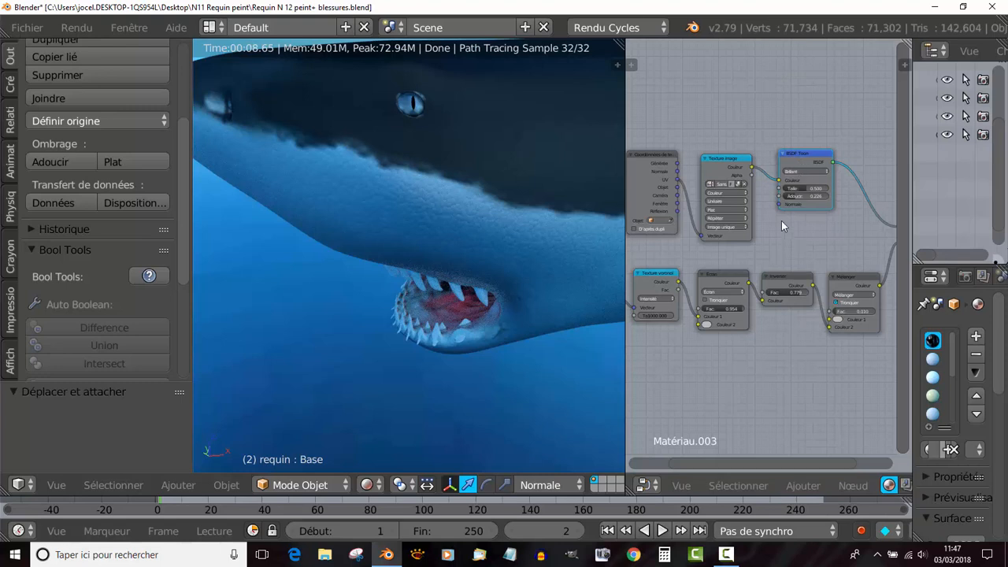
pyautogui.scroll(1, 808, 161)
pyautogui.scroll(1, 805, 156)
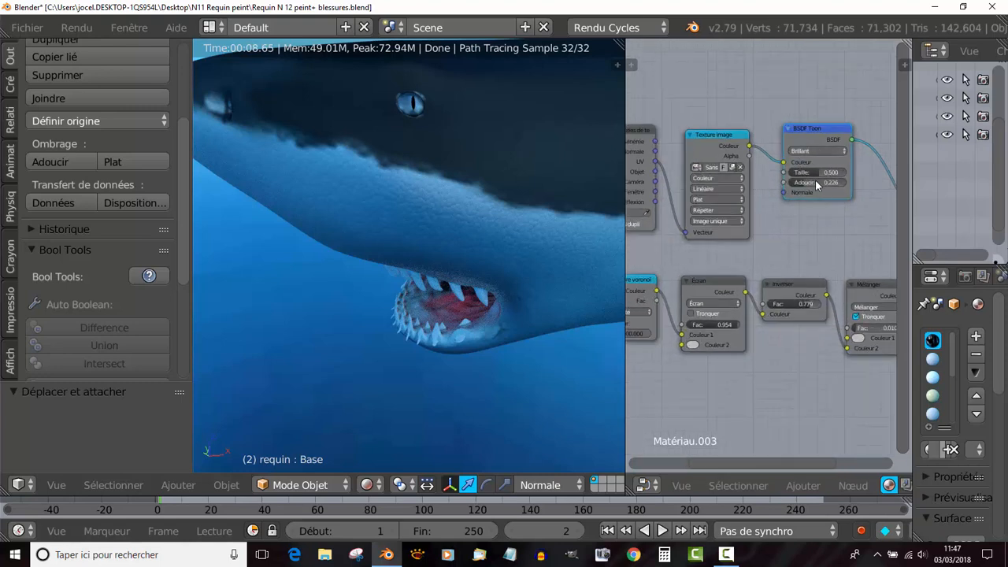
pyautogui.scroll(1, 823, 174)
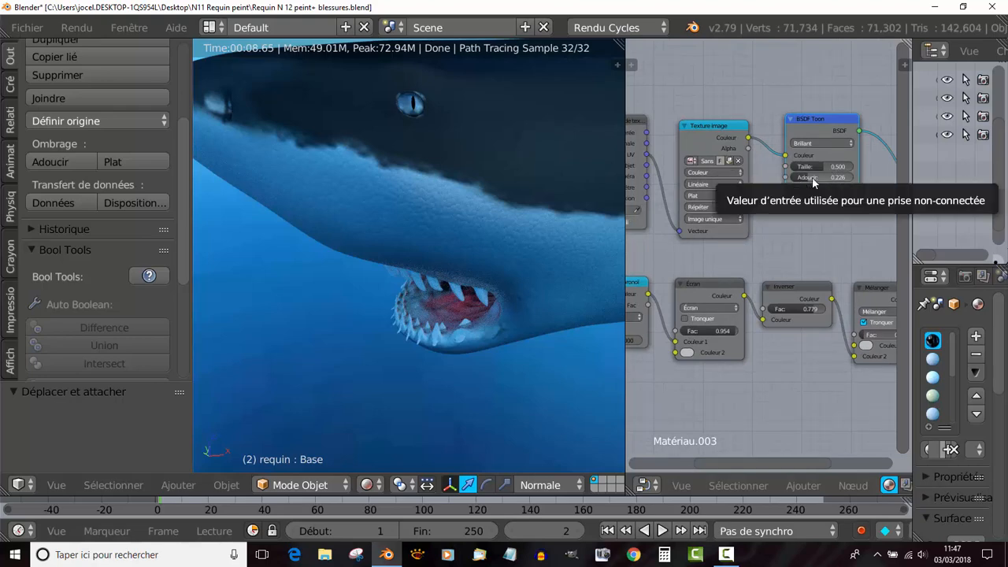
# Examine the whole shark in the rendered preview and the Voronoi, Écran, Inverser and Mélanger nodes feeding the material's displacement.
pyautogui.scroll(-5, 477, 272)
pyautogui.scroll(-2, 476, 272)
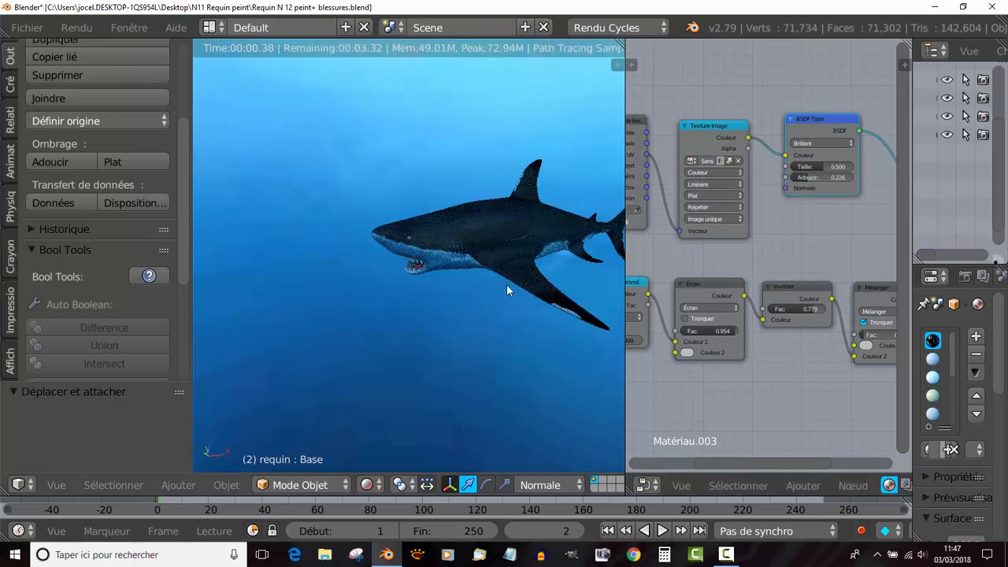
pyautogui.moveTo(506, 284)
pyautogui.mouseDown(button='middle')
pyautogui.moveTo(544, 292)
pyautogui.moveTo(461, 305)
pyautogui.mouseUp(button='middle')
pyautogui.scroll(3, 555, 292)
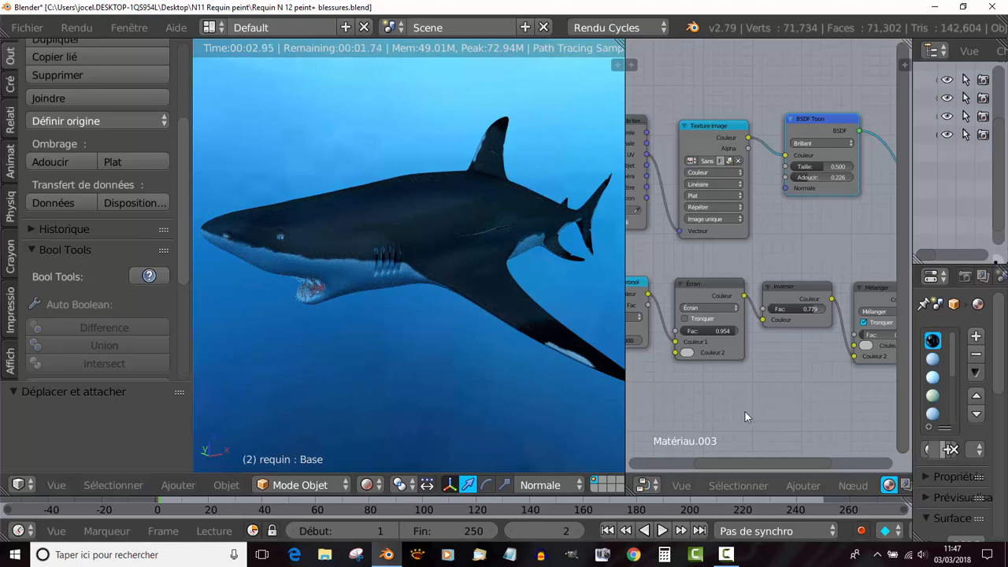
pyautogui.scroll(-2, 758, 411)
pyautogui.scroll(-3, 760, 405)
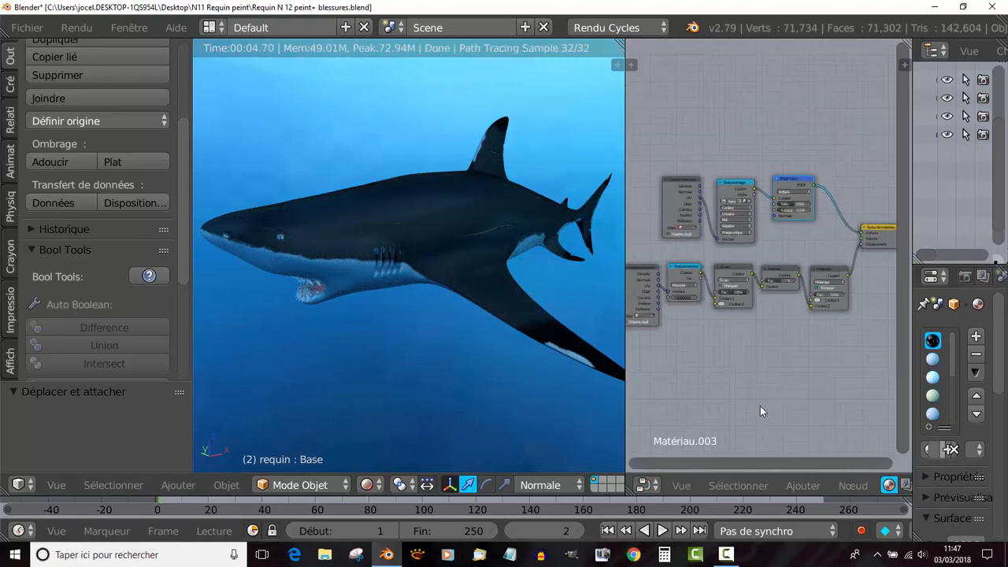
pyautogui.scroll(4, 783, 383)
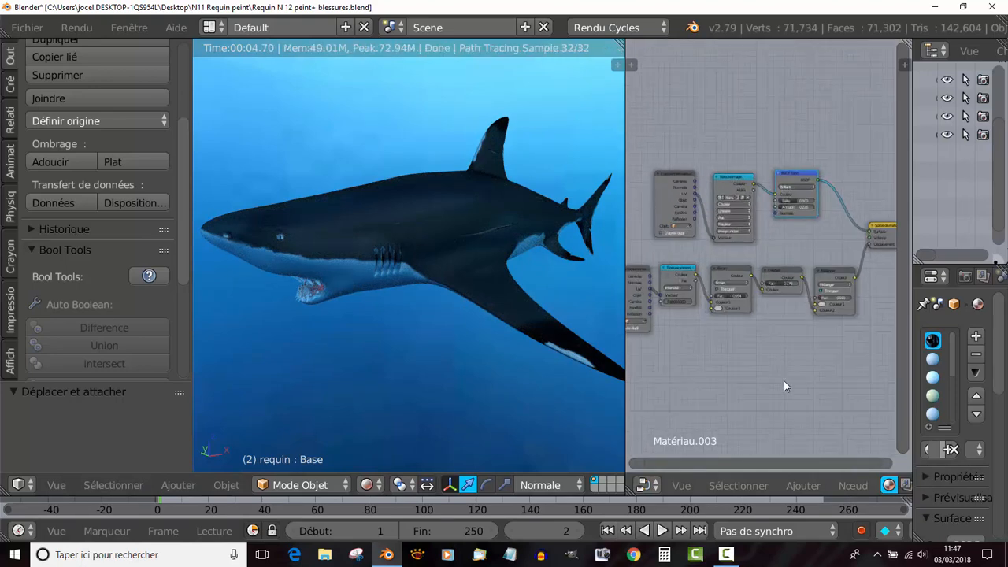
pyautogui.moveTo(782, 383); pyautogui.dragTo(678, 380, button='middle')
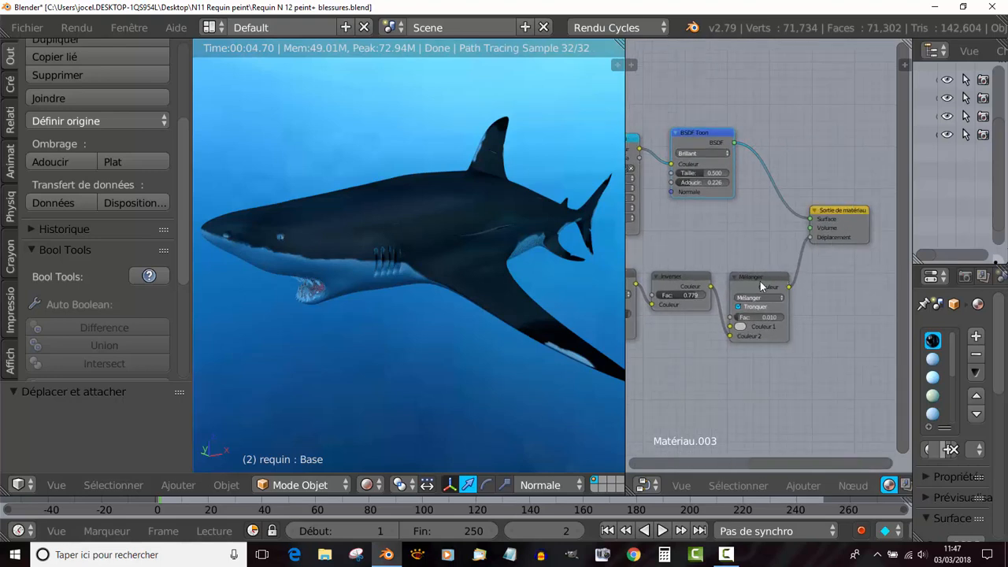
pyautogui.moveTo(760, 285); pyautogui.dragTo(886, 273, button='middle')
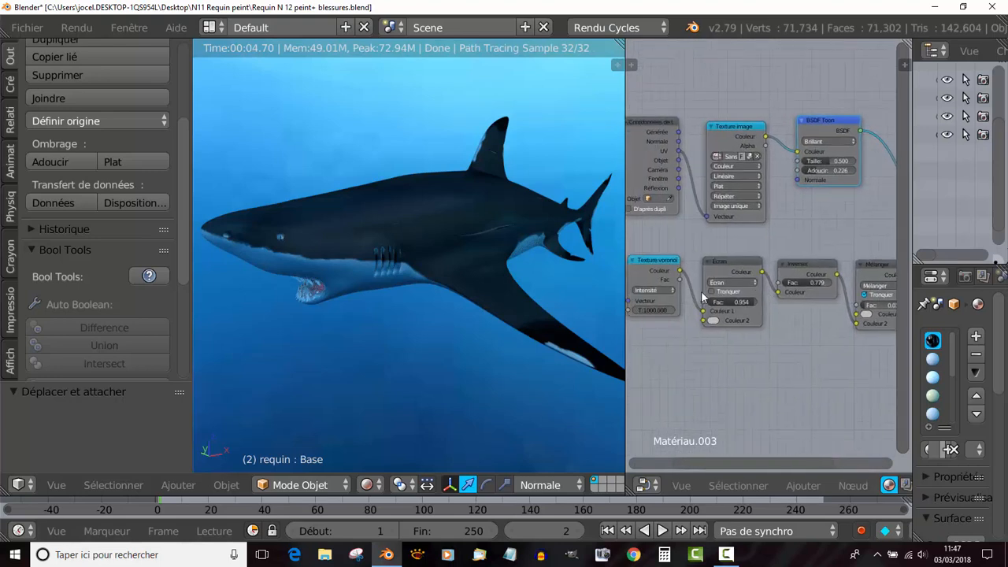
# Examine the texture coordinates, image texture, BSDF Toon and material output nodes of the uninjured shark's Matériau.003.
pyautogui.keyDown('ctrl'); pyautogui.scroll(3, 659, 340); pyautogui.keyUp('ctrl')
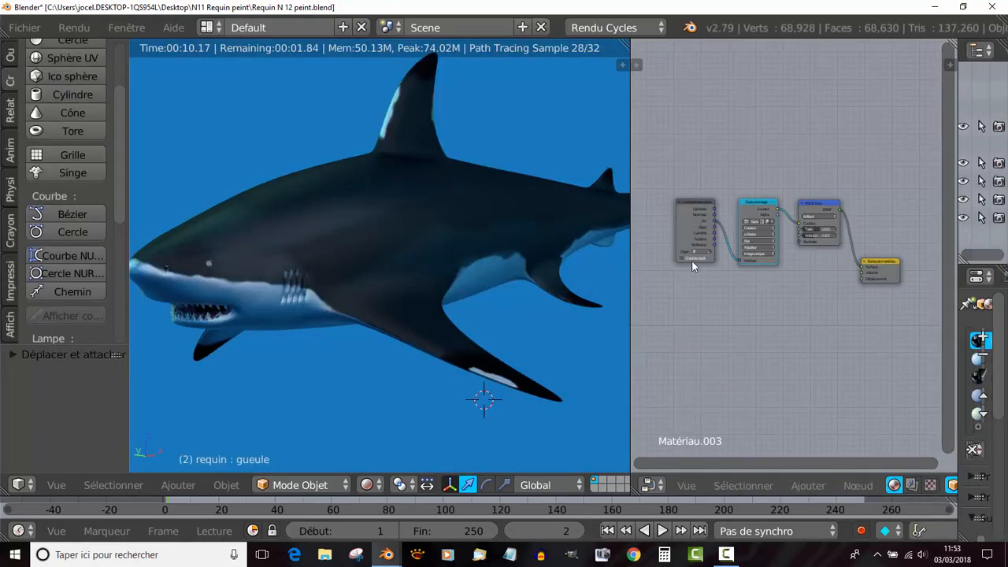
pyautogui.scroll(3, 768, 331)
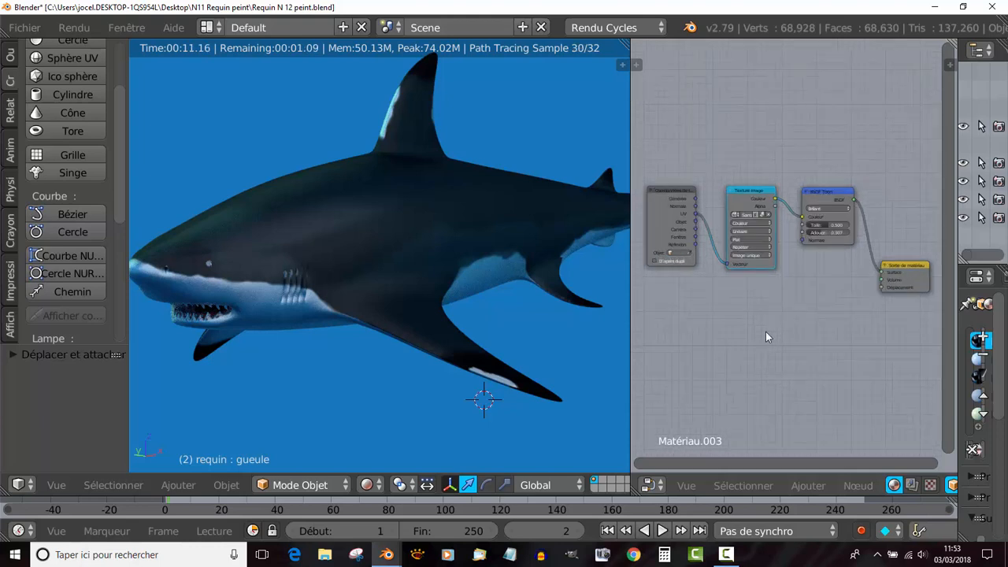
pyautogui.click(832, 191)
pyautogui.moveTo(833, 191); pyautogui.dragTo(833, 186)
pyautogui.scroll(1, 827, 264)
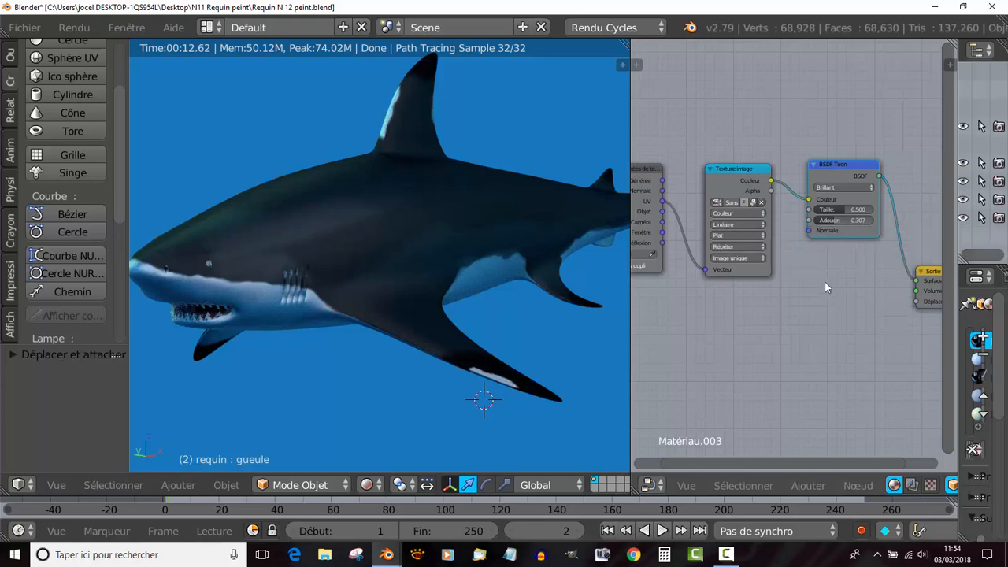
pyautogui.scroll(-2, 824, 284)
pyautogui.scroll(3, 401, 257)
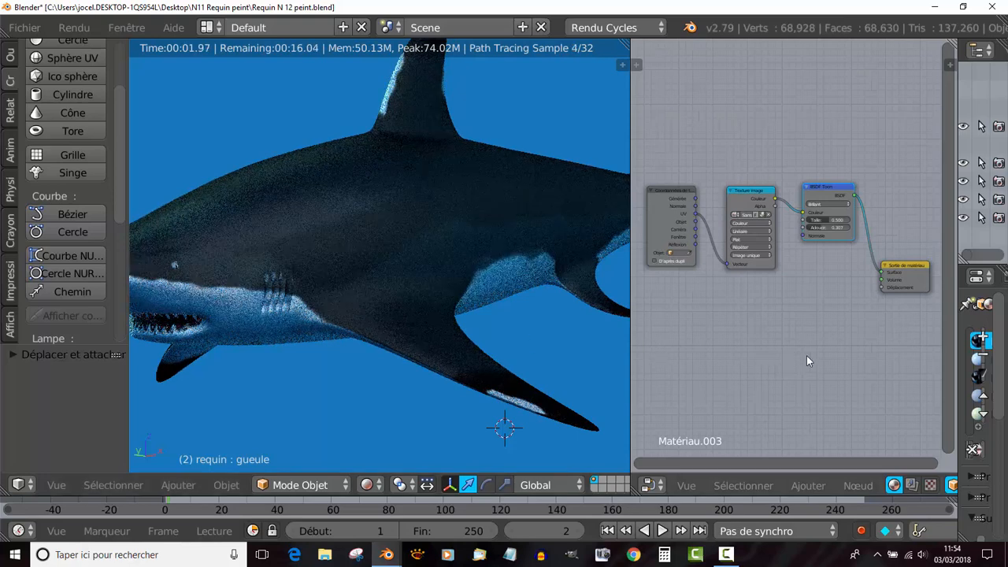
pyautogui.scroll(-1, 806, 355)
# Add a Voronoi texture node below the image texture node in Matériau.003.
pyautogui.scroll(4, 787, 339)
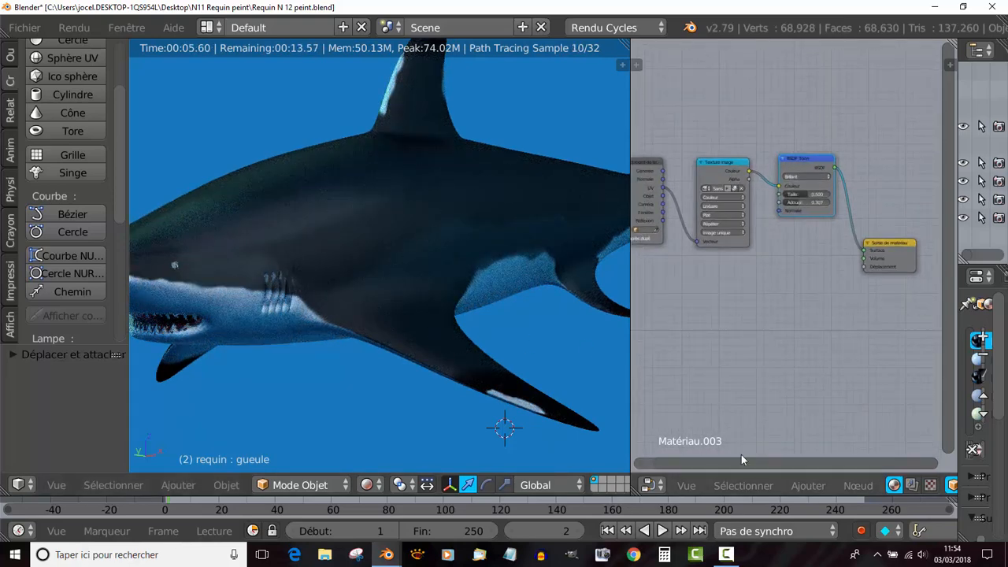
pyautogui.click(809, 486)
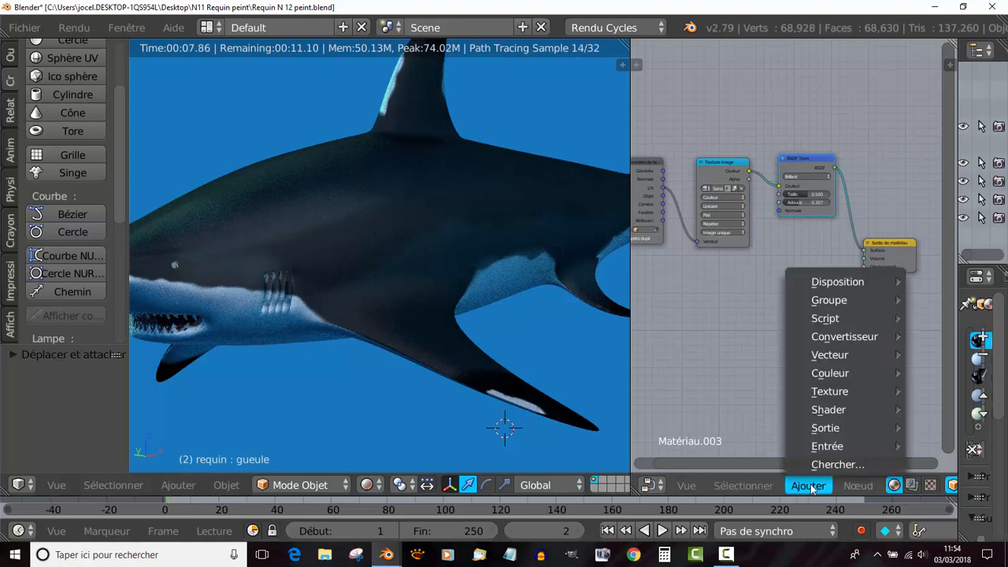
pyautogui.moveTo(837, 393)
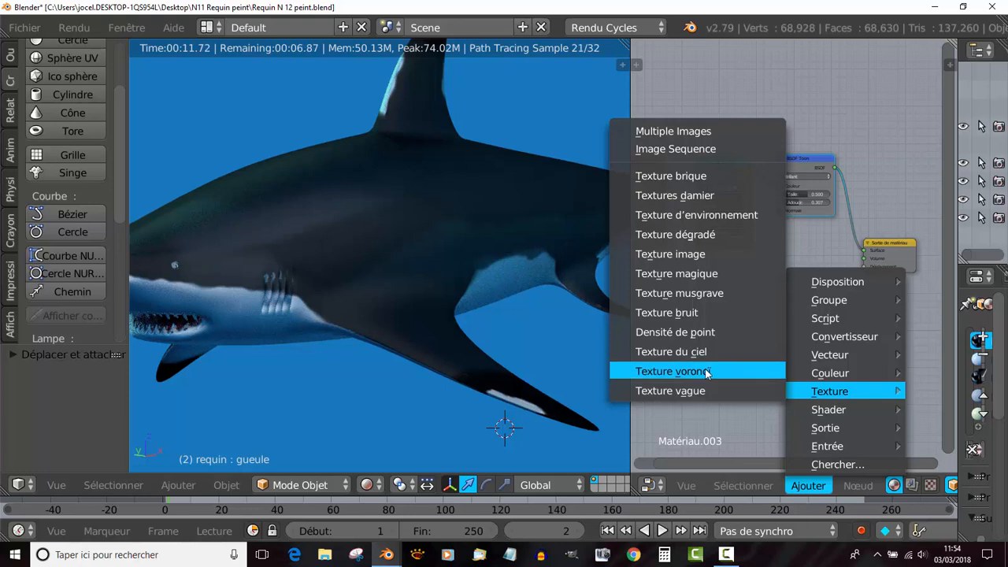
pyautogui.click(676, 371)
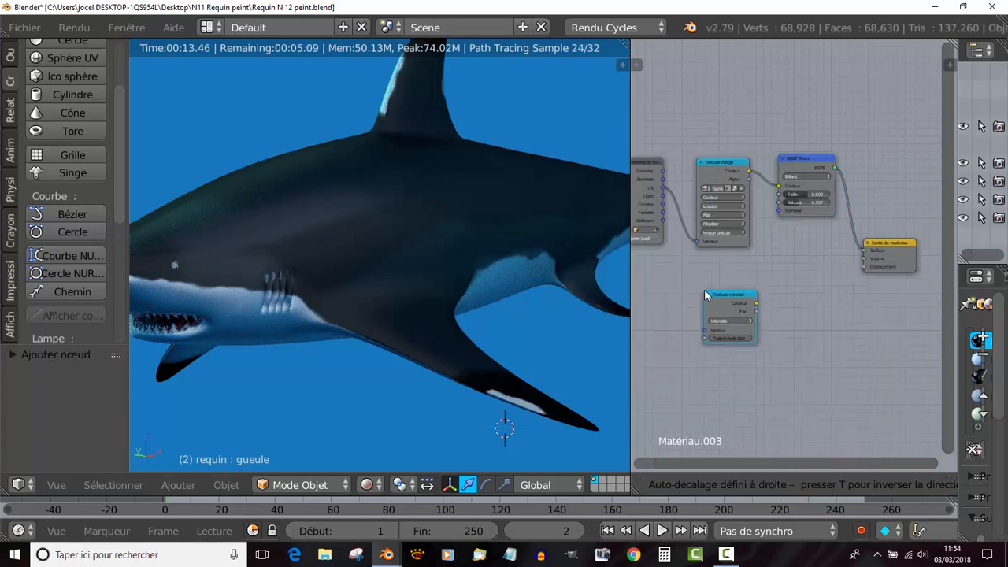
pyautogui.click(704, 289)
pyautogui.moveTo(675, 344); pyautogui.dragTo(707, 335, button='middle')
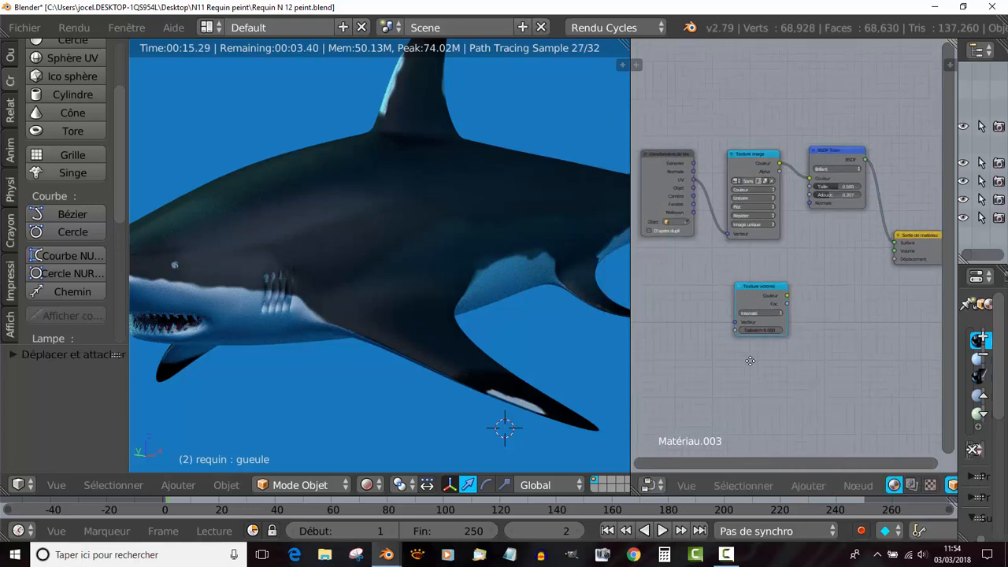
# Add a second Coordonnées de texture node beside the Voronoi texture and link its UV output to the Voronoi's Vecteur input.
pyautogui.click(808, 487)
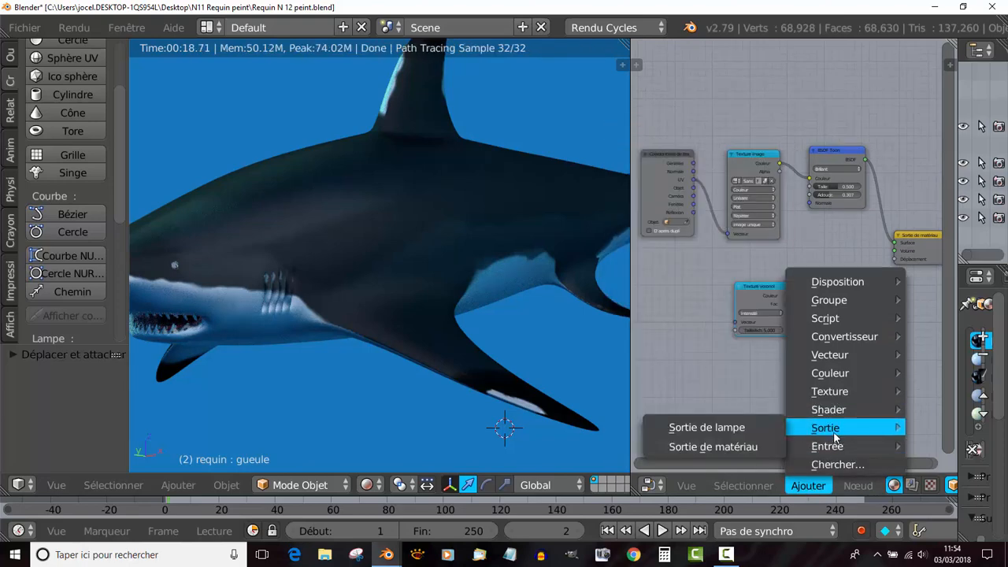
pyautogui.moveTo(835, 447)
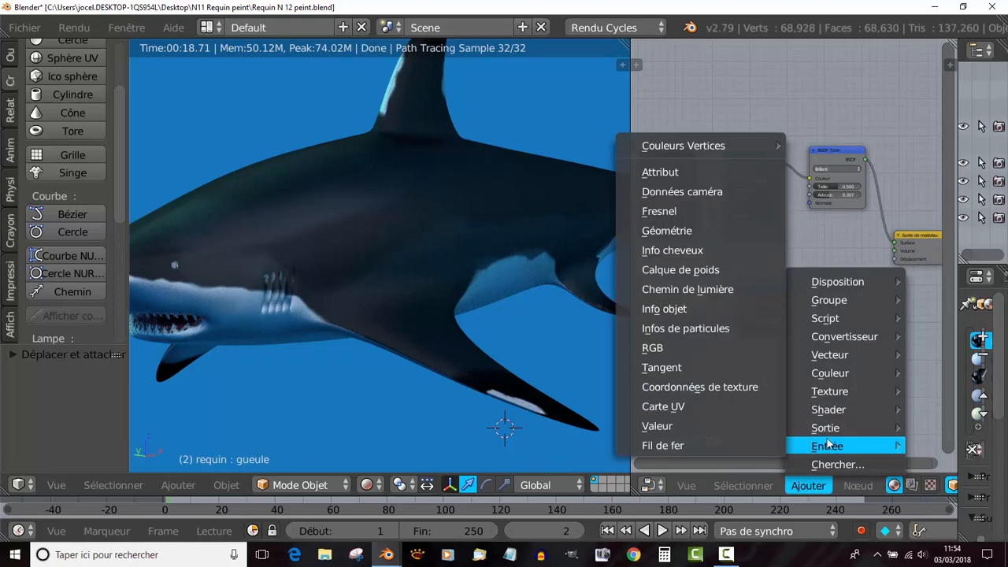
pyautogui.click(729, 386)
pyautogui.click(640, 285)
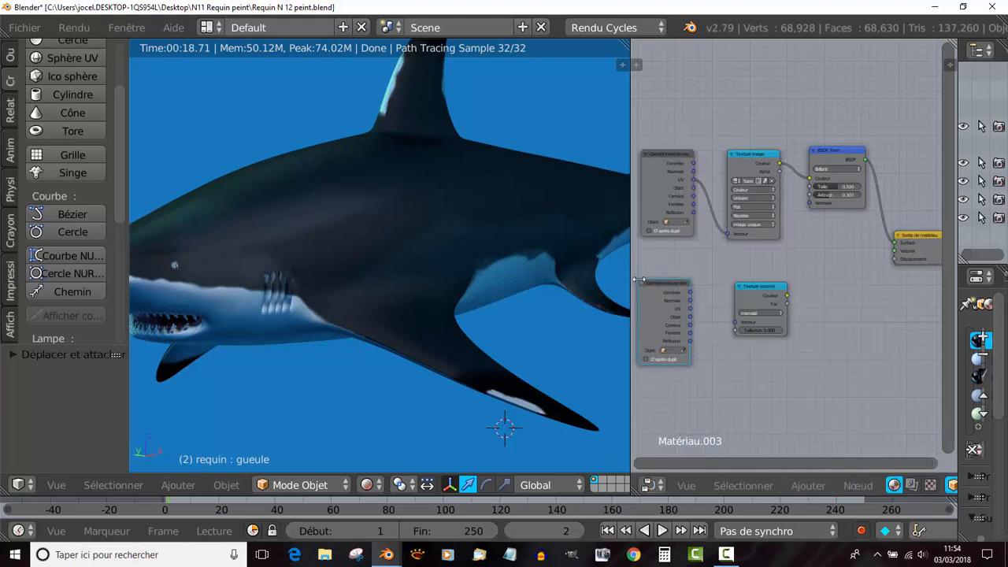
pyautogui.scroll(1, 710, 361)
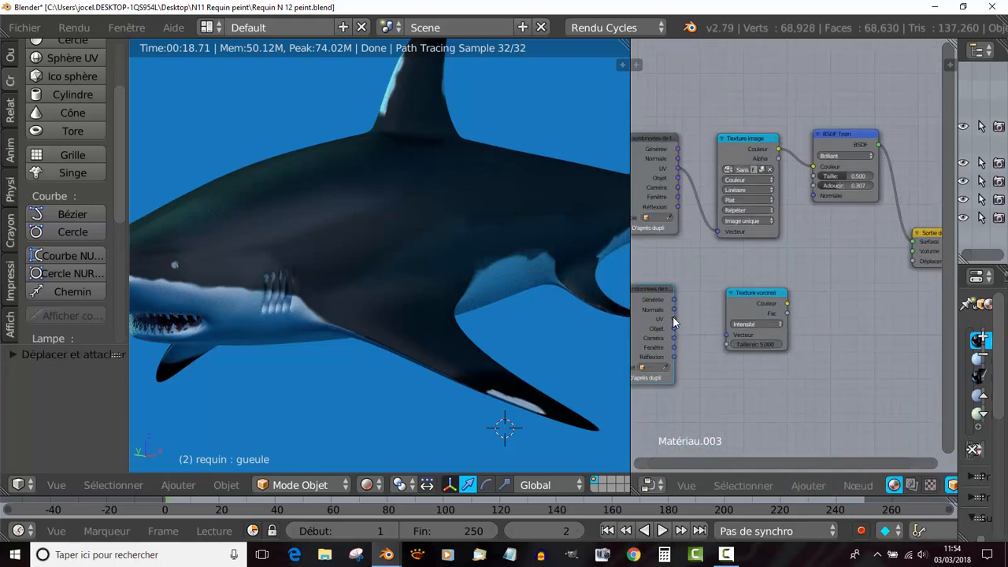
pyautogui.moveTo(675, 319); pyautogui.dragTo(732, 335)
pyautogui.moveTo(761, 292); pyautogui.dragTo(735, 300)
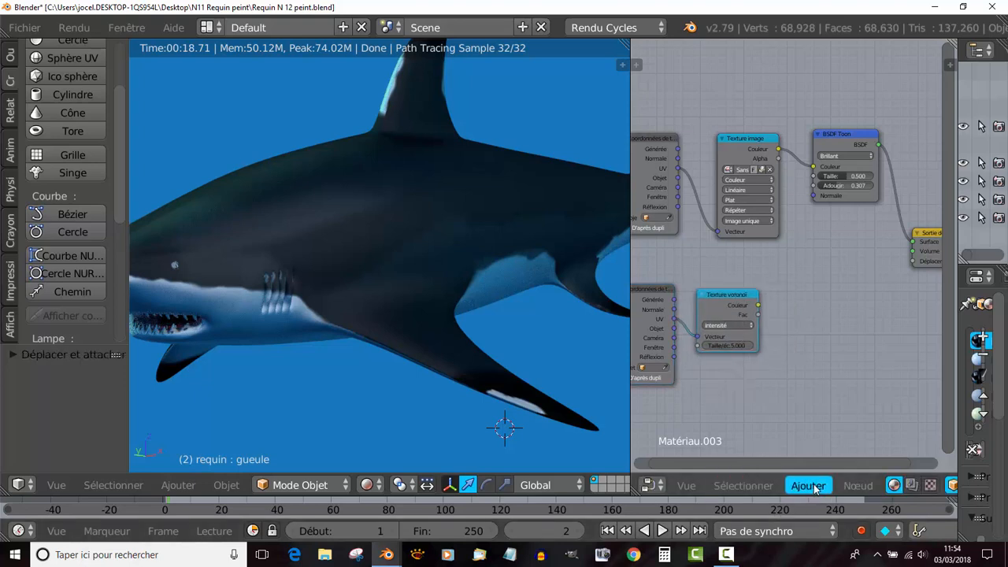
# Add a Mélanger RGB node after the Voronoi texture and link the Voronoi's Couleur output to its Couleur 1 input.
pyautogui.click(811, 486)
pyautogui.moveTo(835, 414)
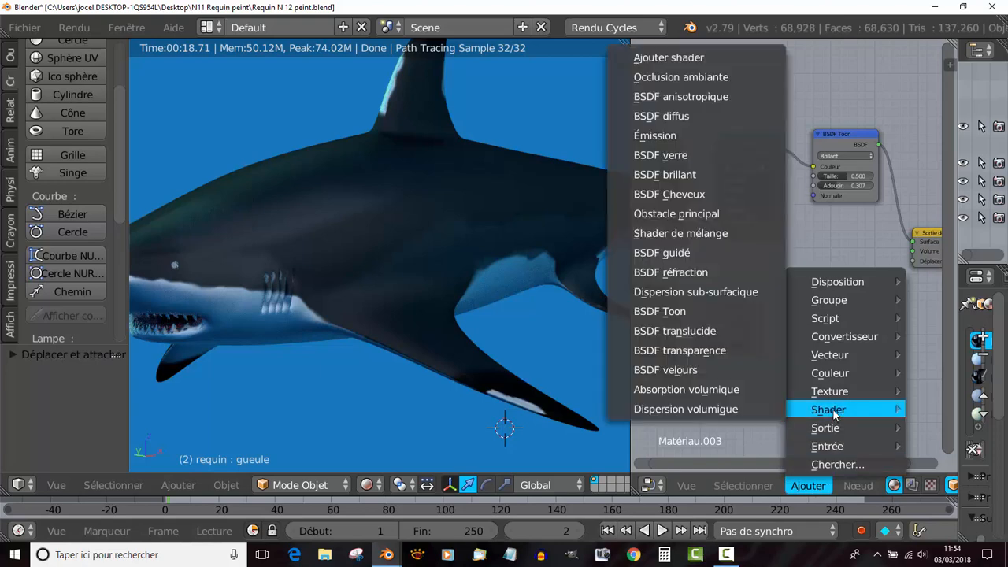
pyautogui.moveTo(835, 373)
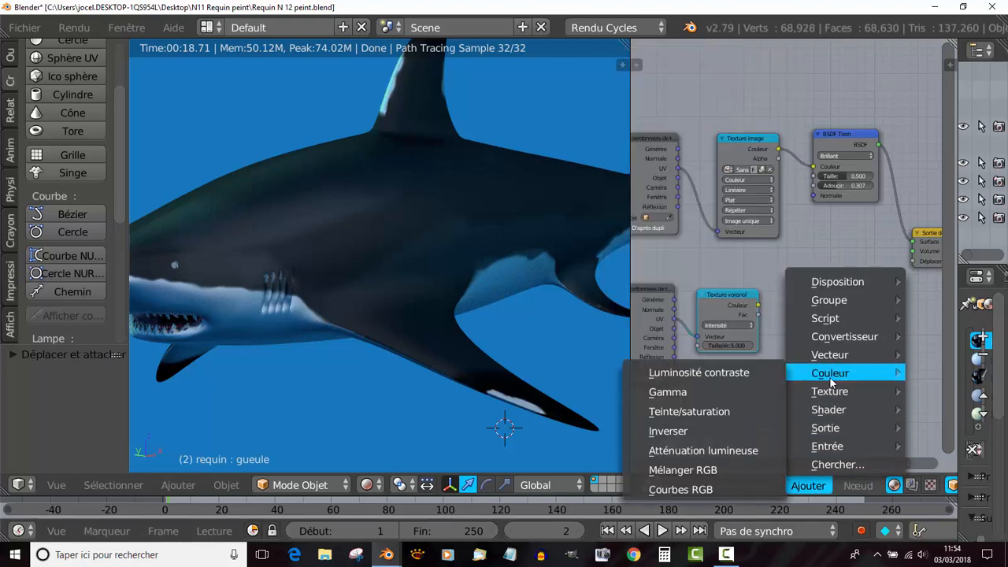
pyautogui.click(697, 471)
pyautogui.click(777, 291)
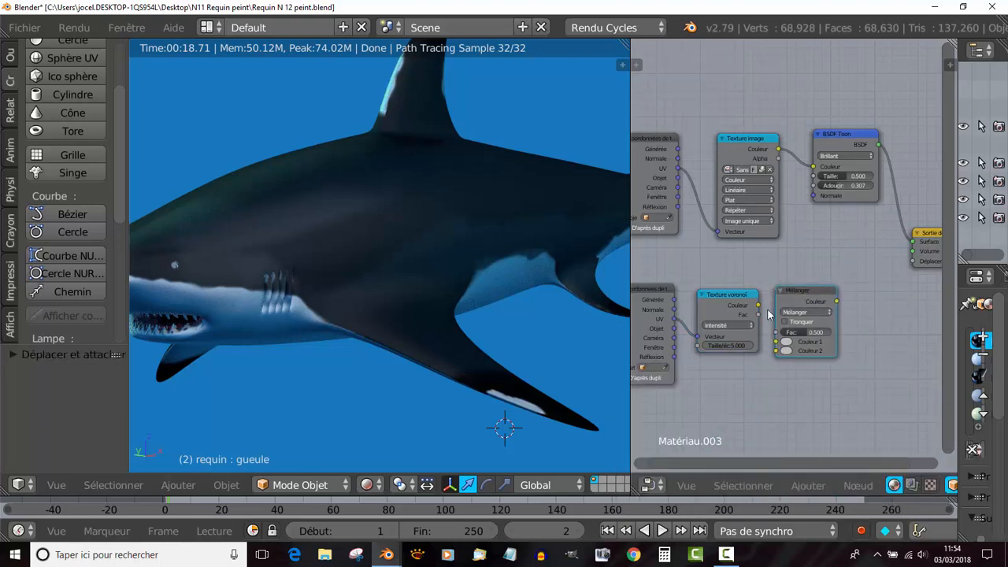
pyautogui.scroll(2, 783, 392)
pyautogui.moveTo(751, 321); pyautogui.dragTo(773, 367)
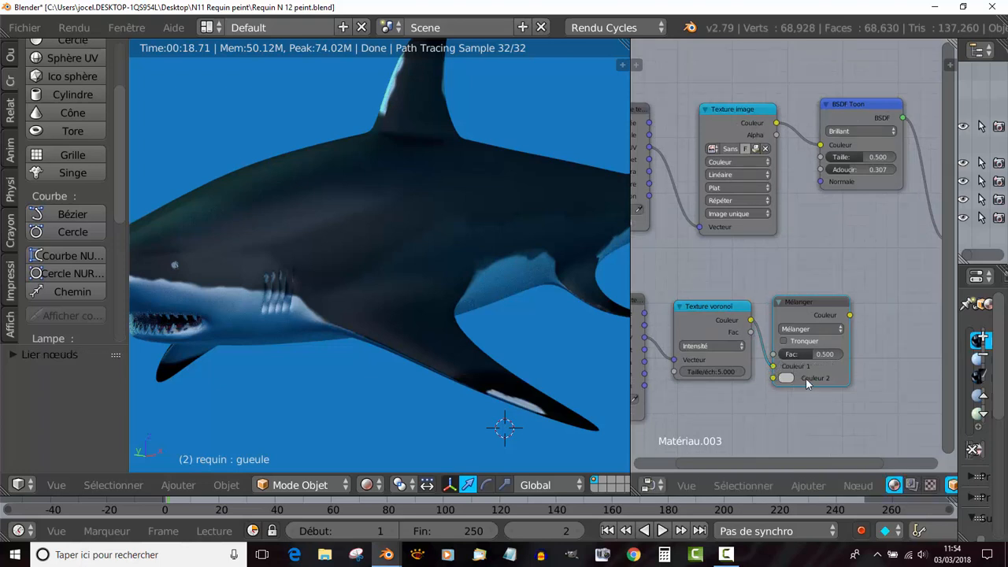
# Set the blend type of the new Mélanger node to Écran.
pyautogui.click(803, 332)
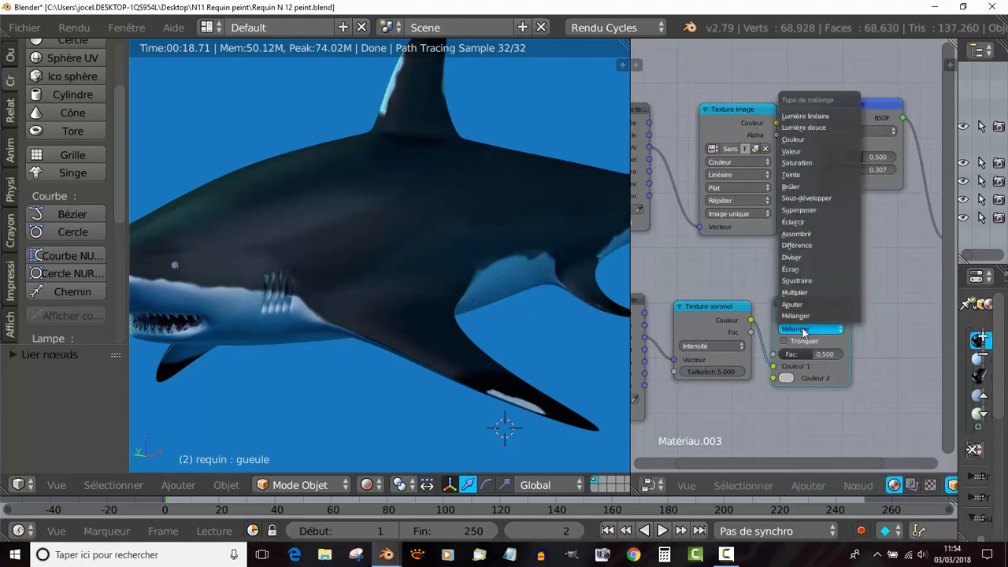
pyautogui.click(803, 269)
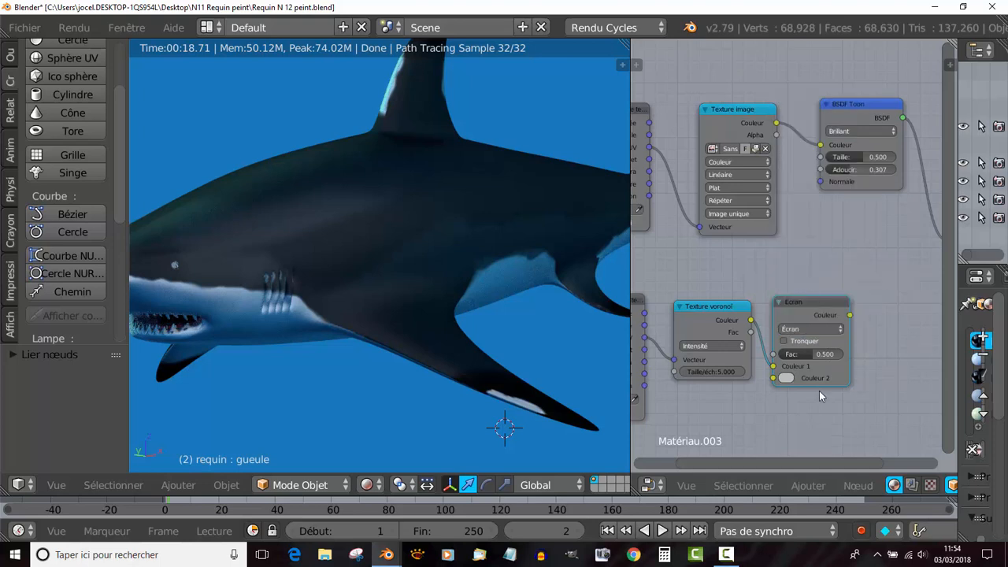
pyautogui.scroll(2, 815, 421)
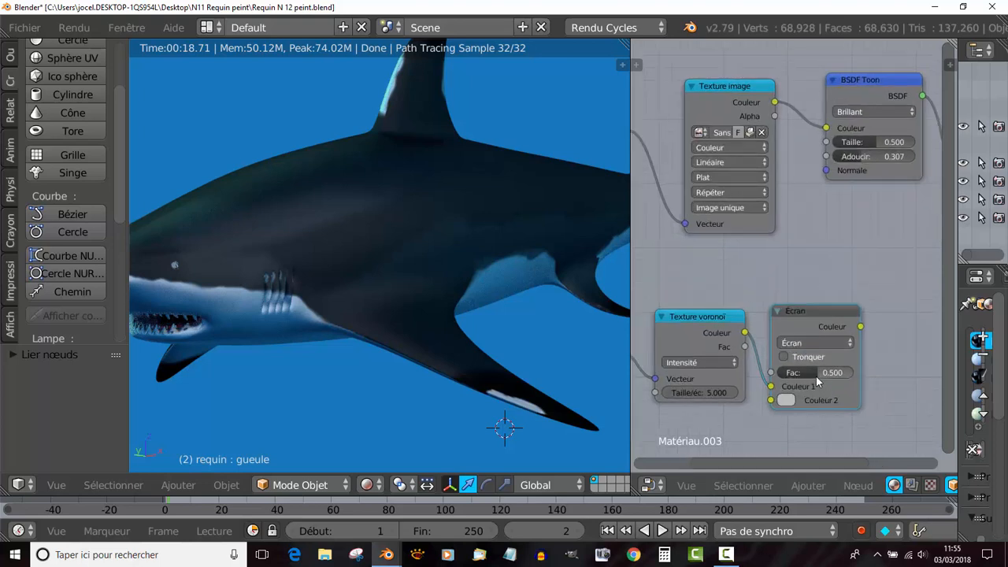
# Add an Inverser node after the Écran node and link the Écran's Couleur output to its Couleur input.
pyautogui.scroll(-2, 791, 419)
pyautogui.keyDown('ctrl'); pyautogui.scroll(-3, 791, 419); pyautogui.keyUp('ctrl')
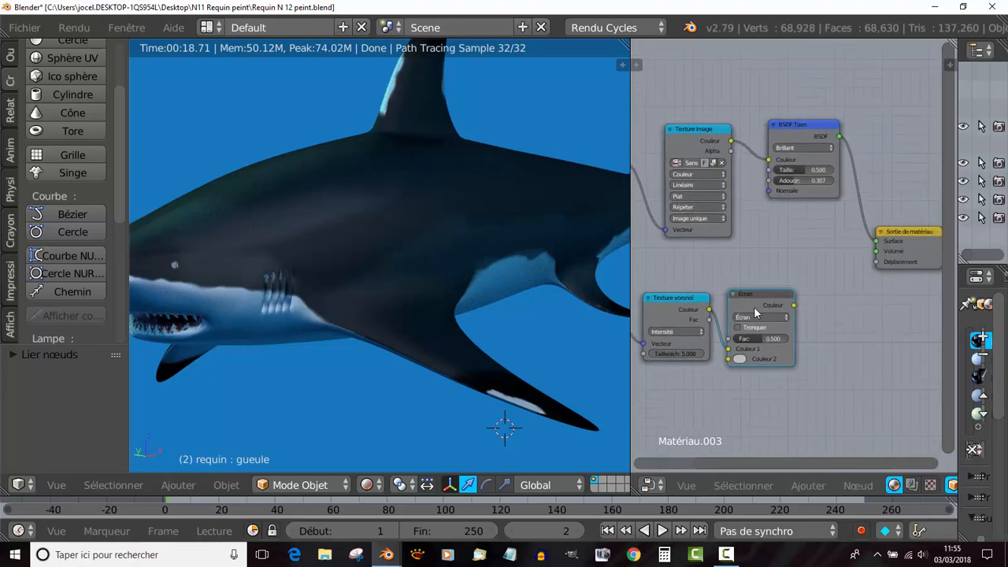
pyautogui.click(760, 486)
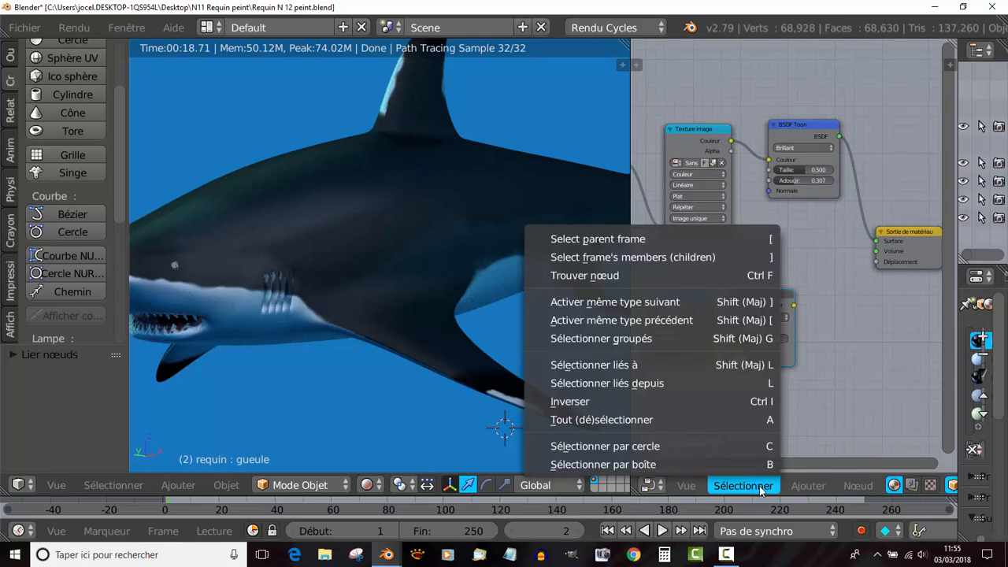
pyautogui.moveTo(808, 486)
pyautogui.moveTo(841, 376)
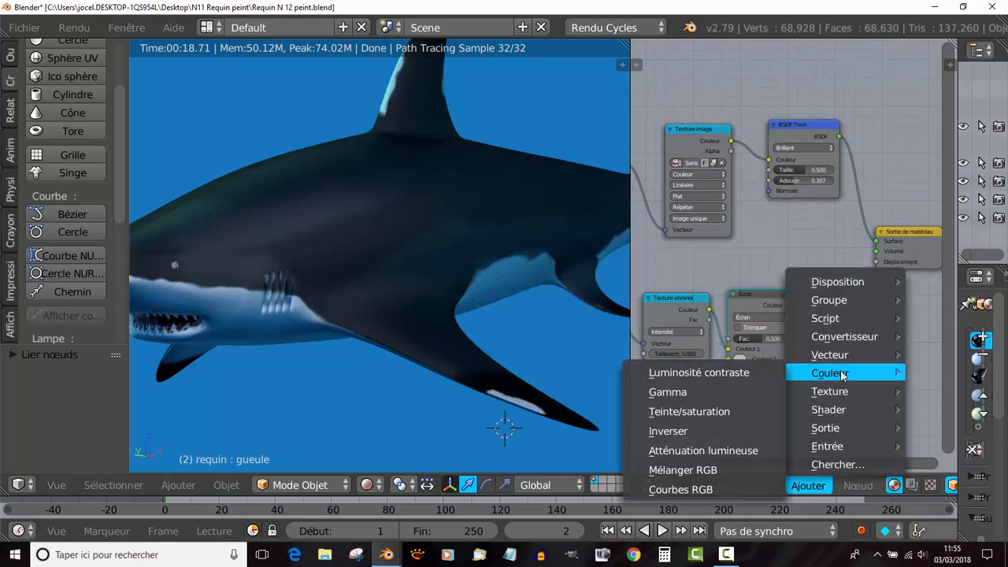
pyautogui.click(667, 430)
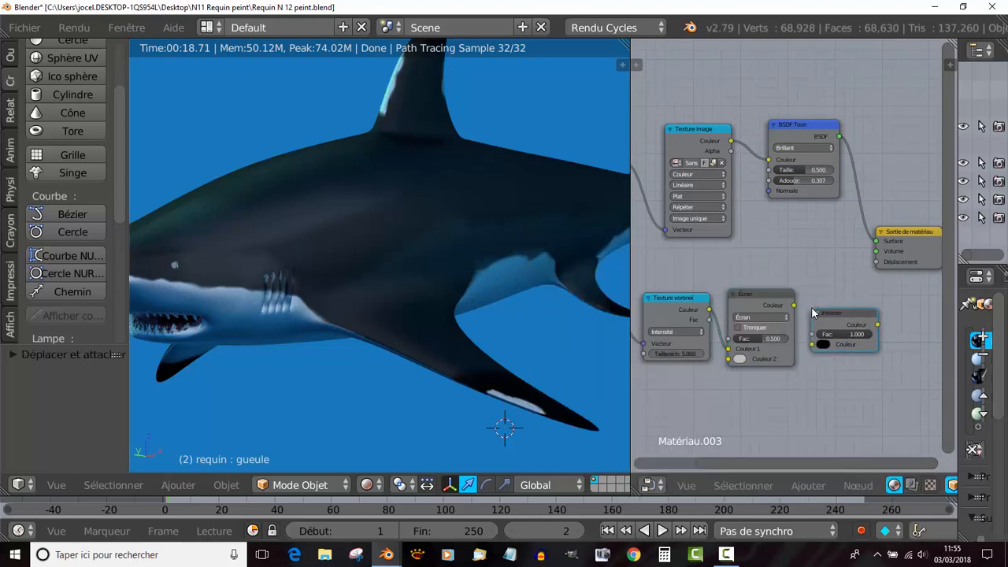
pyautogui.scroll(1, 804, 354)
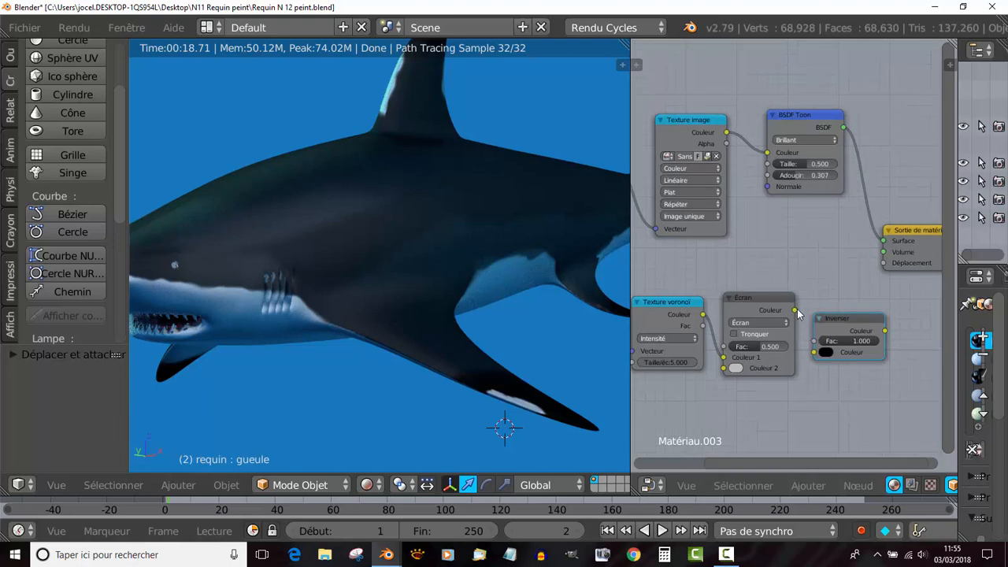
pyautogui.moveTo(796, 310); pyautogui.dragTo(815, 354)
pyautogui.moveTo(793, 349); pyautogui.dragTo(713, 339, button='middle')
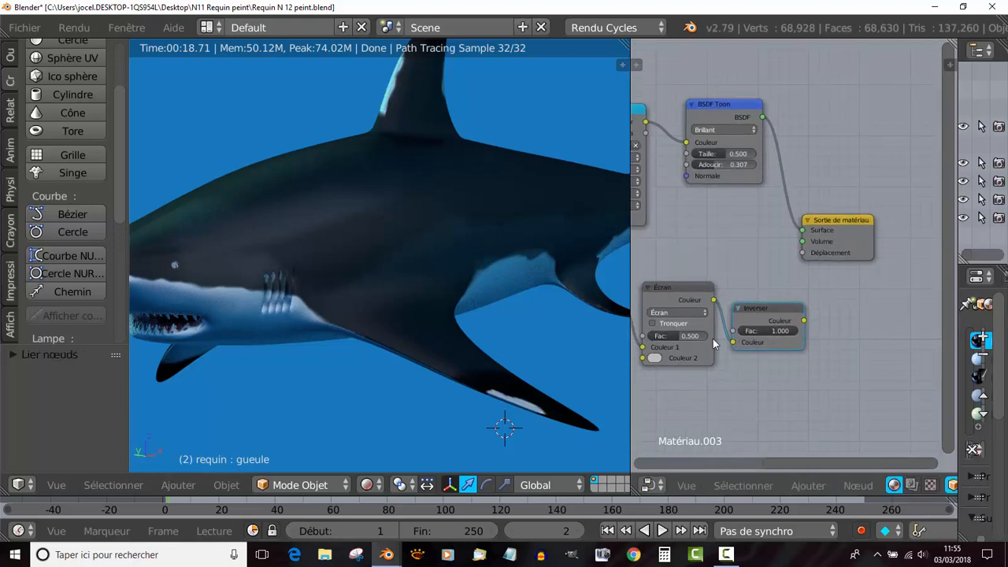
# Duplicate the Écran node and place the copy after the Inverser node, below the material output.
pyautogui.click(663, 286)
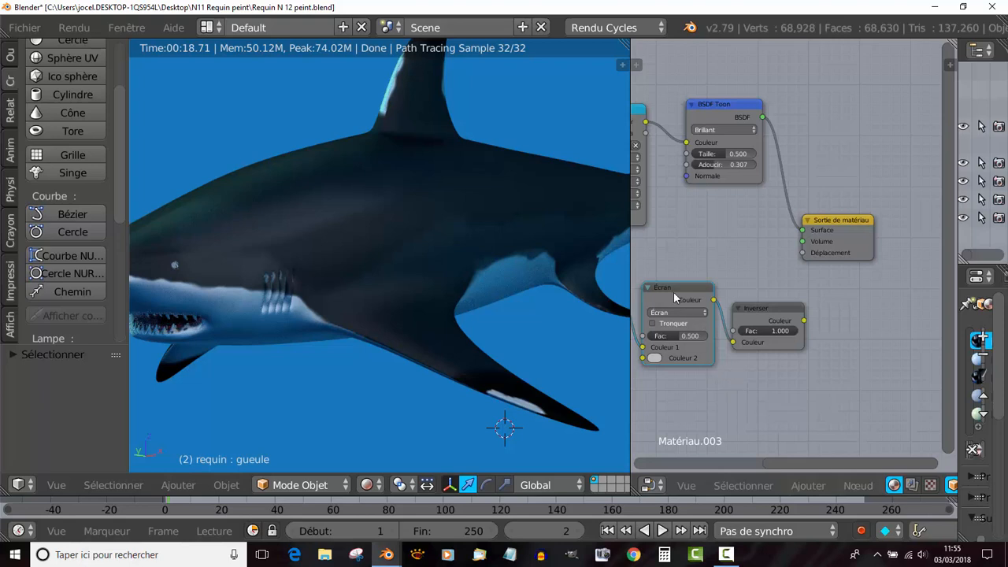
pyautogui.scroll(1, 672, 294)
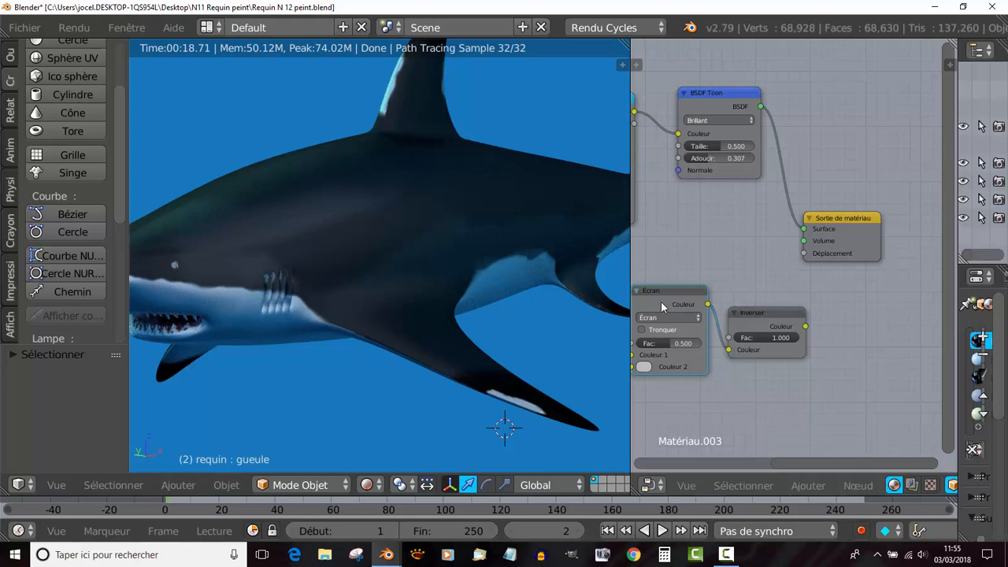
pyautogui.hotkey('shift', 'd')
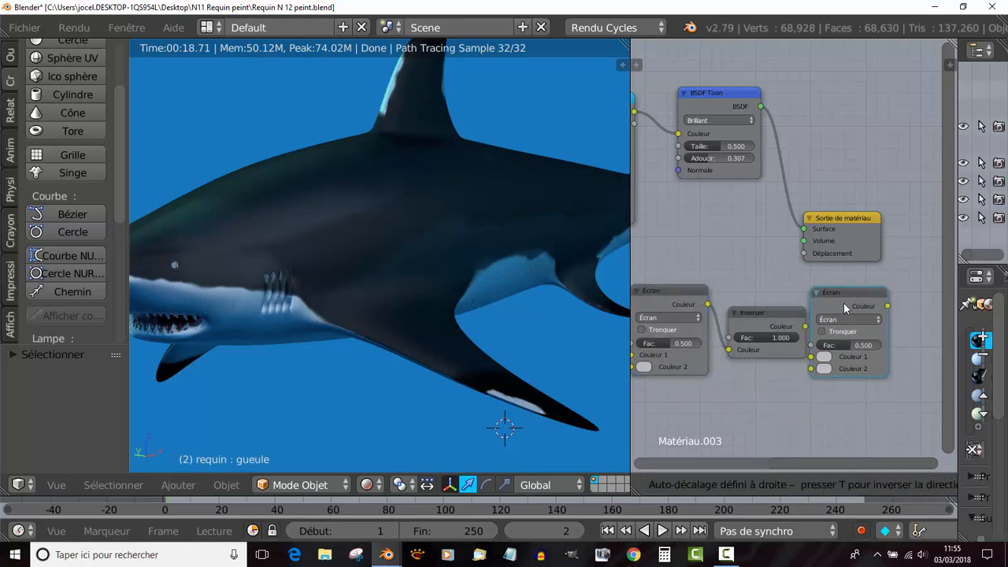
pyautogui.click(844, 315)
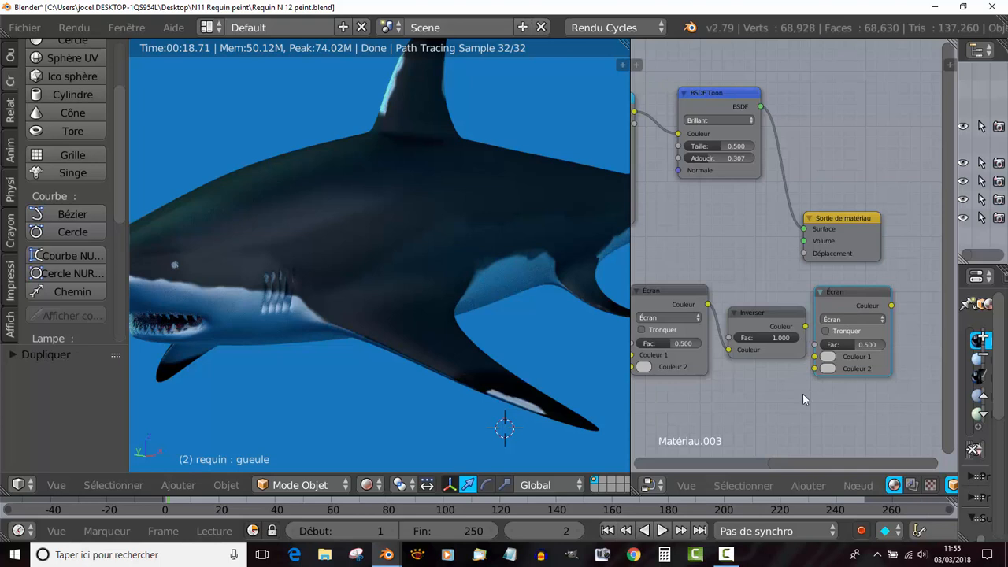
pyautogui.press('g')
pyautogui.click(821, 352)
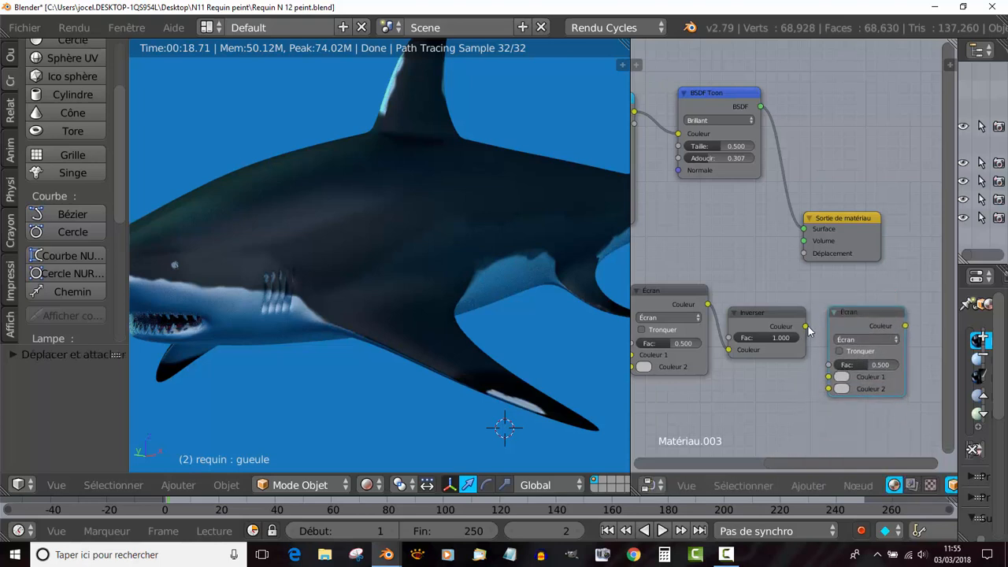
# Link Inverser to Couleur 2 of the duplicated Écran node, and that node's output to Déplacement on Sortie de matériau.
pyautogui.moveTo(806, 326); pyautogui.dragTo(834, 386)
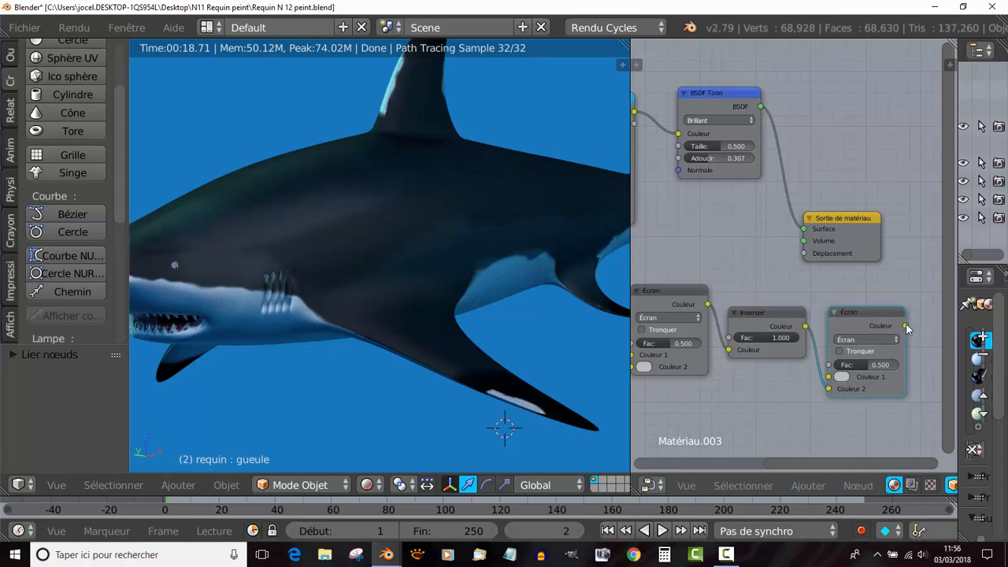
pyautogui.moveTo(906, 326); pyautogui.dragTo(803, 253)
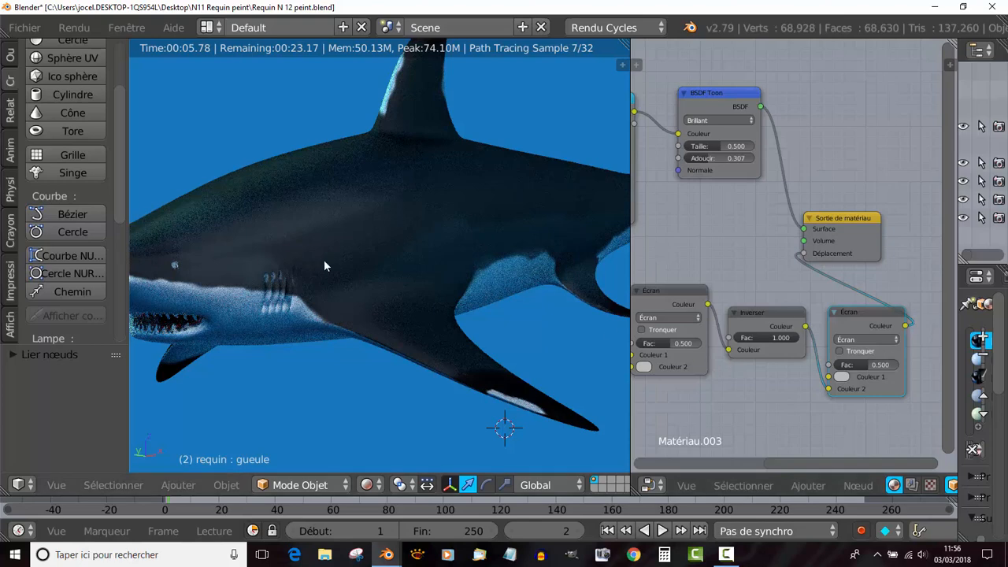
pyautogui.scroll(-2, 779, 424)
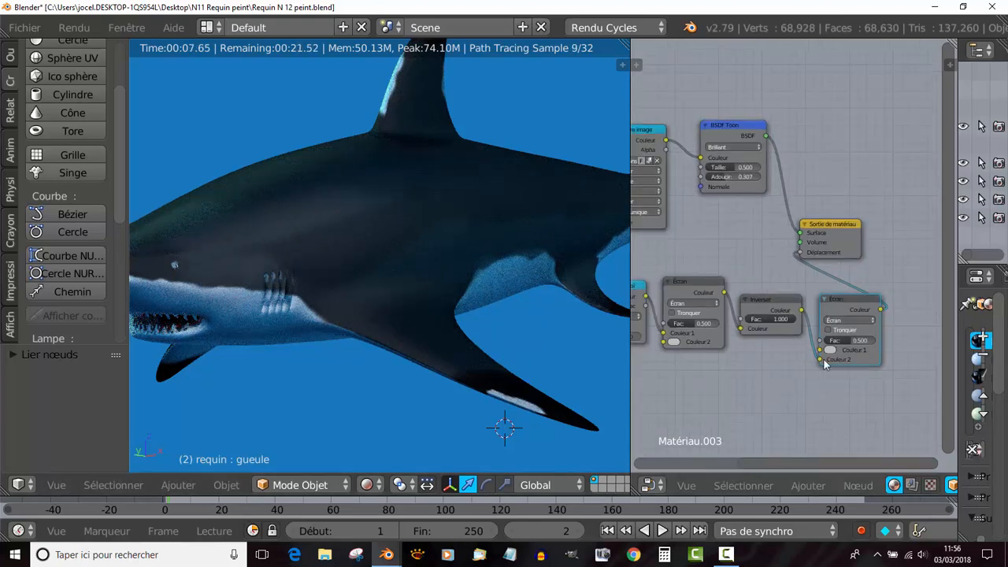
# Reposition the Sortie de matériau node up and to the right, and set the scale (Taille) of the Texture voronoï node to 1000.
pyautogui.moveTo(835, 225); pyautogui.dragTo(872, 179)
pyautogui.scroll(2, 760, 360)
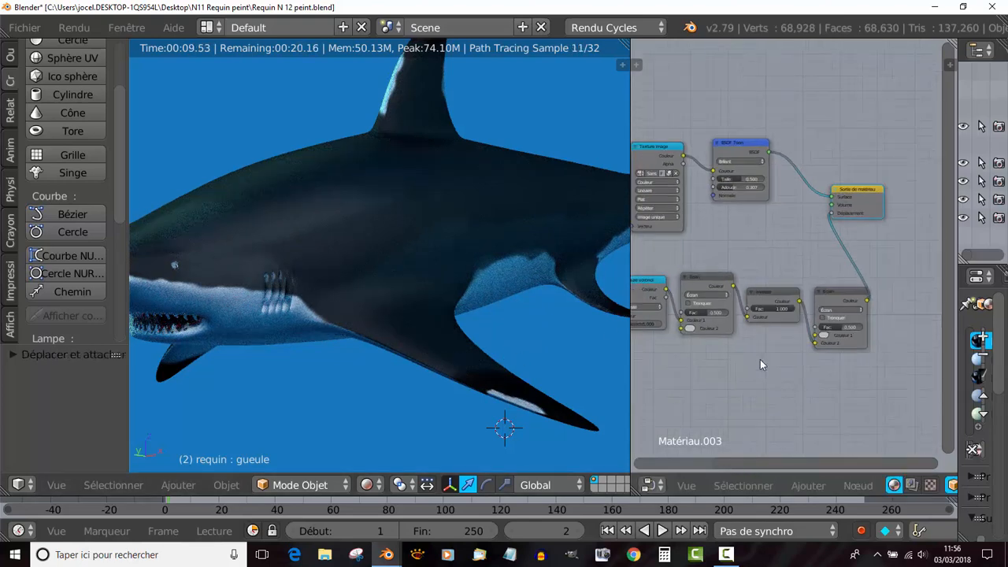
pyautogui.scroll(-1, 786, 364)
pyautogui.keyDown('ctrl'); pyautogui.scroll(4, 792, 378); pyautogui.keyUp('ctrl')
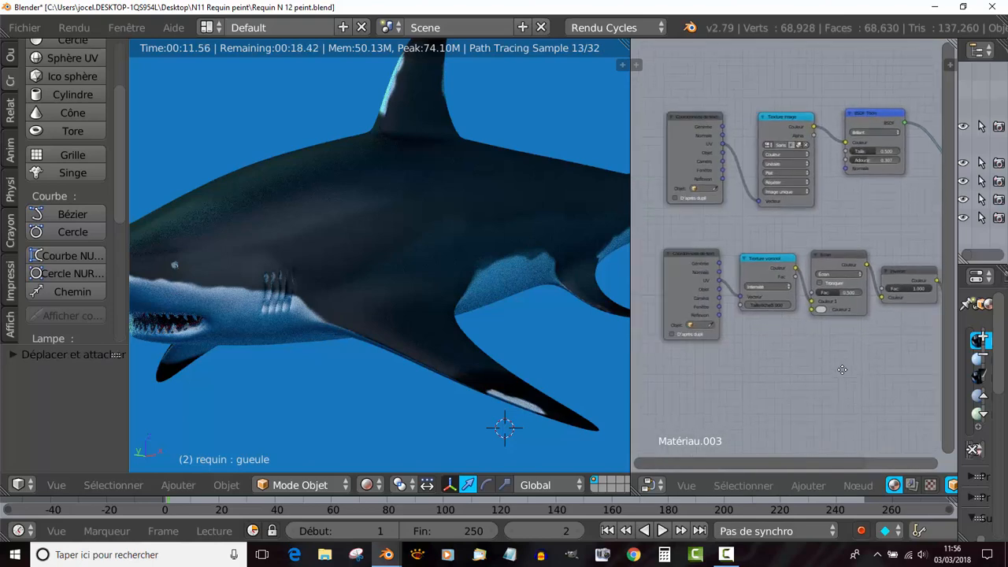
pyautogui.scroll(2, 795, 382)
pyautogui.click(768, 346)
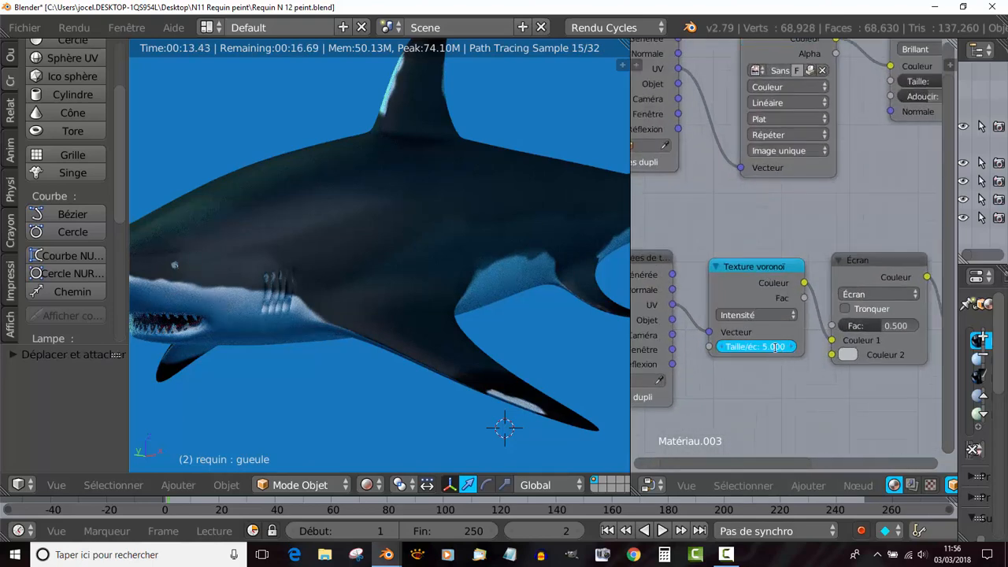
pyautogui.write('1000')
pyautogui.press('Return')
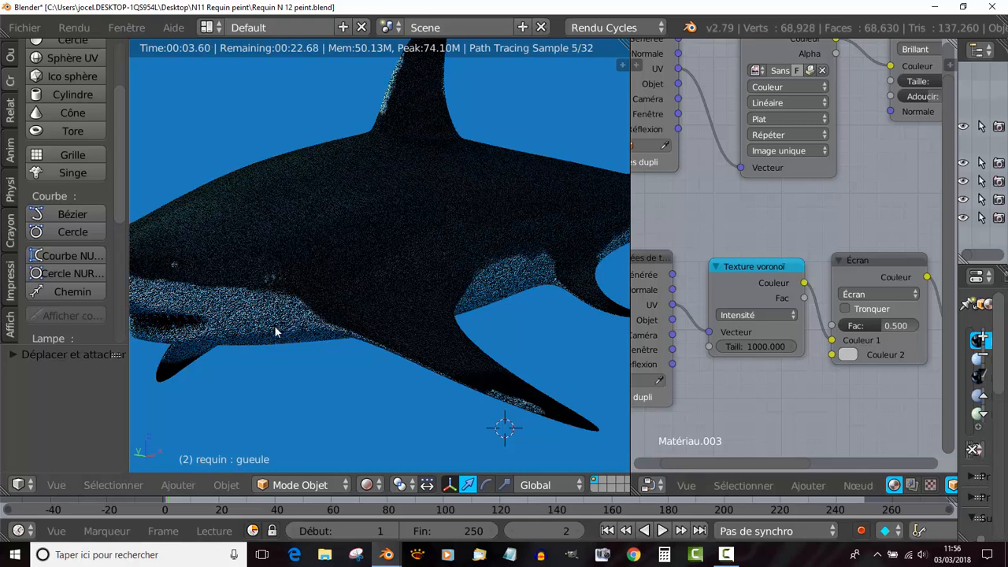
# Raise the Fac of the first Écran node to about 0.935 and lower the Inverser node's Fac to about 0.874.
pyautogui.scroll(2, 272, 333)
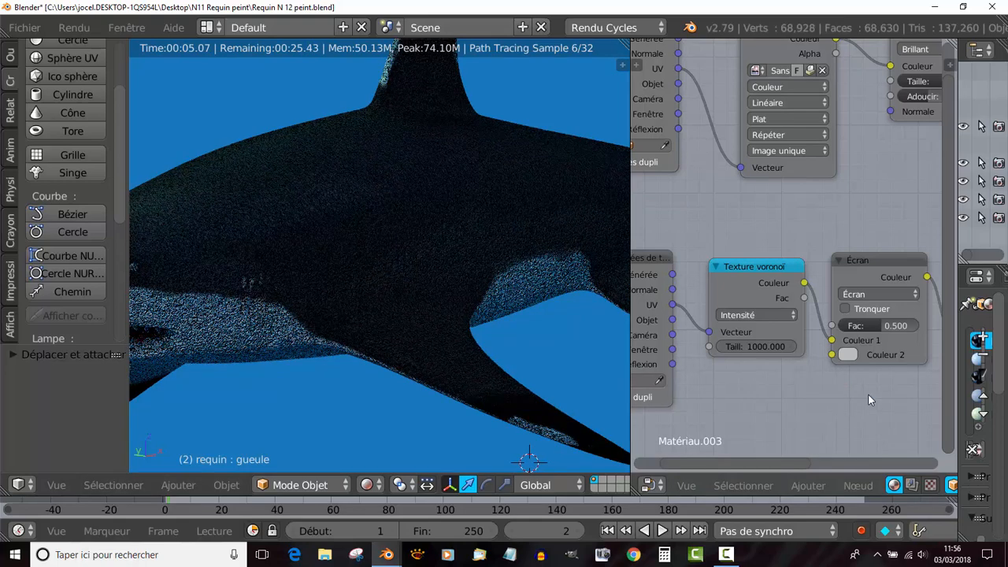
pyautogui.moveTo(868, 393); pyautogui.dragTo(769, 374, button='middle')
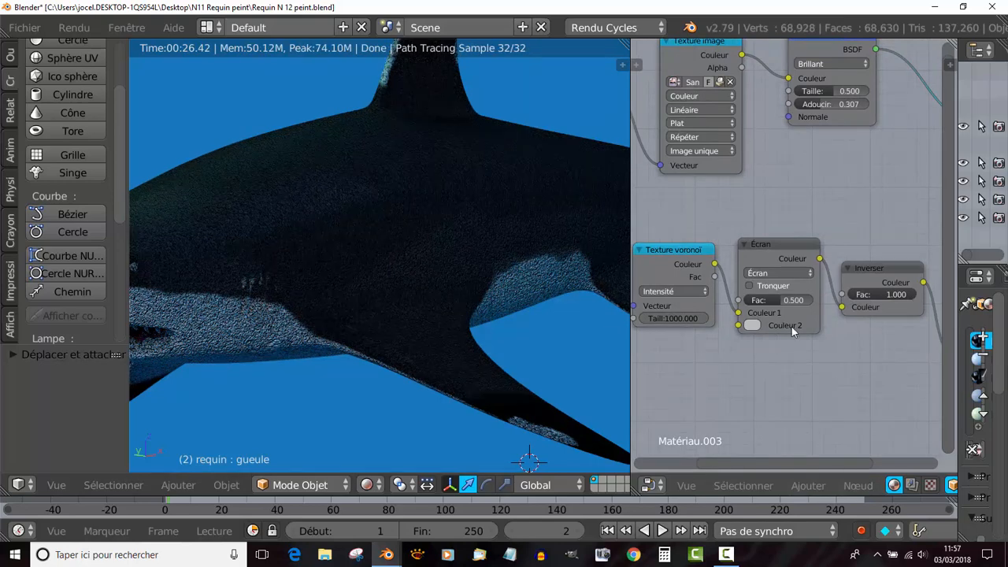
pyautogui.moveTo(775, 300); pyautogui.dragTo(801, 300)
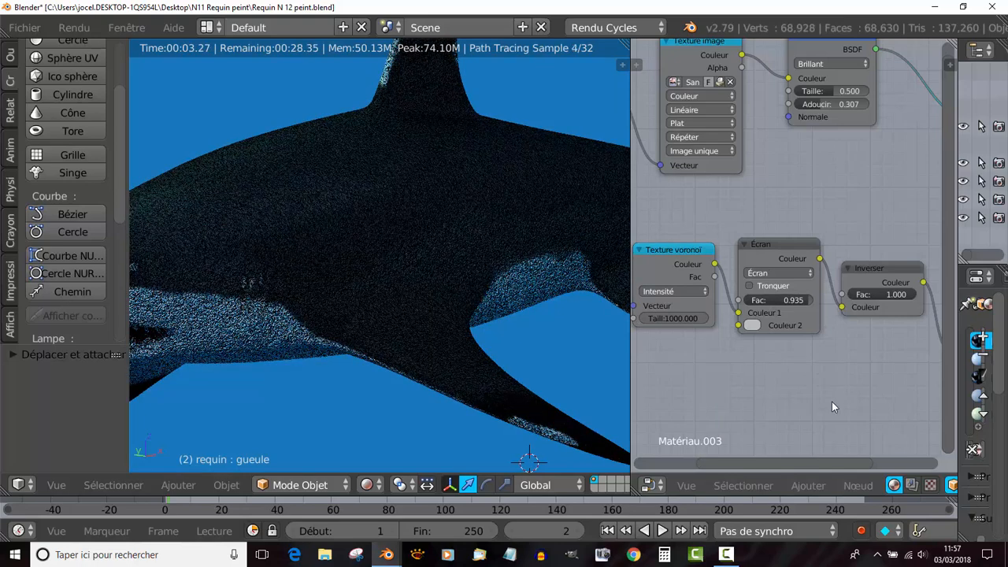
pyautogui.moveTo(837, 400); pyautogui.dragTo(743, 409, button='middle')
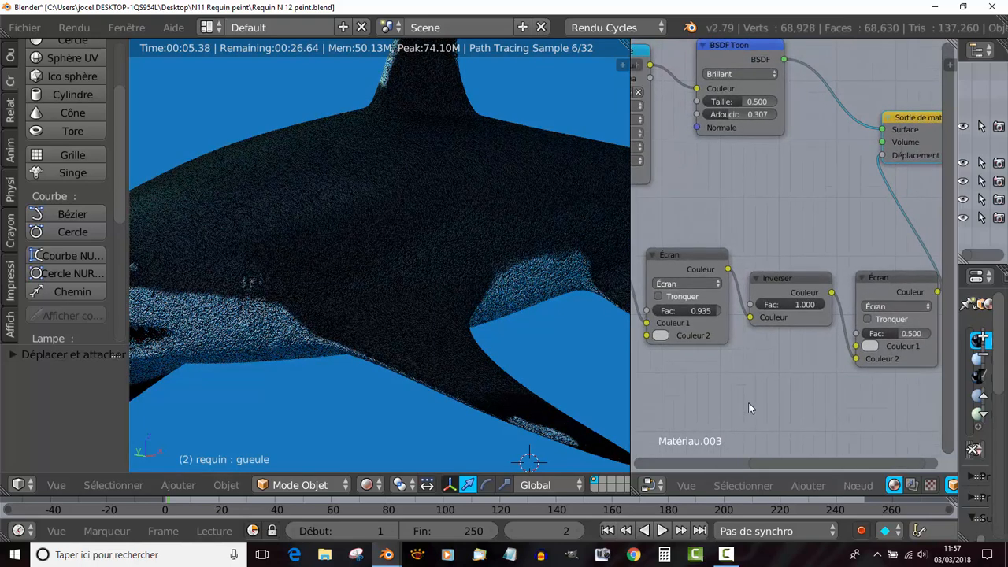
pyautogui.scroll(1, 748, 402)
pyautogui.moveTo(811, 315); pyautogui.dragTo(791, 315)
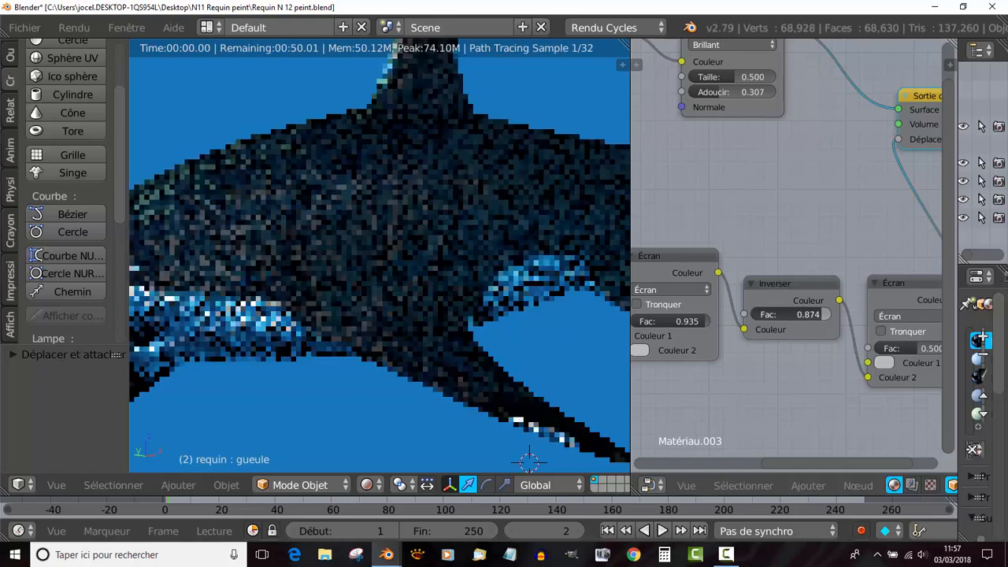
# Lower the Fac of the second Écran node to about 0.071 and change its blend type to Mélanger.
pyautogui.moveTo(800, 393); pyautogui.dragTo(787, 359, button='middle')
pyautogui.scroll(1, 786, 353)
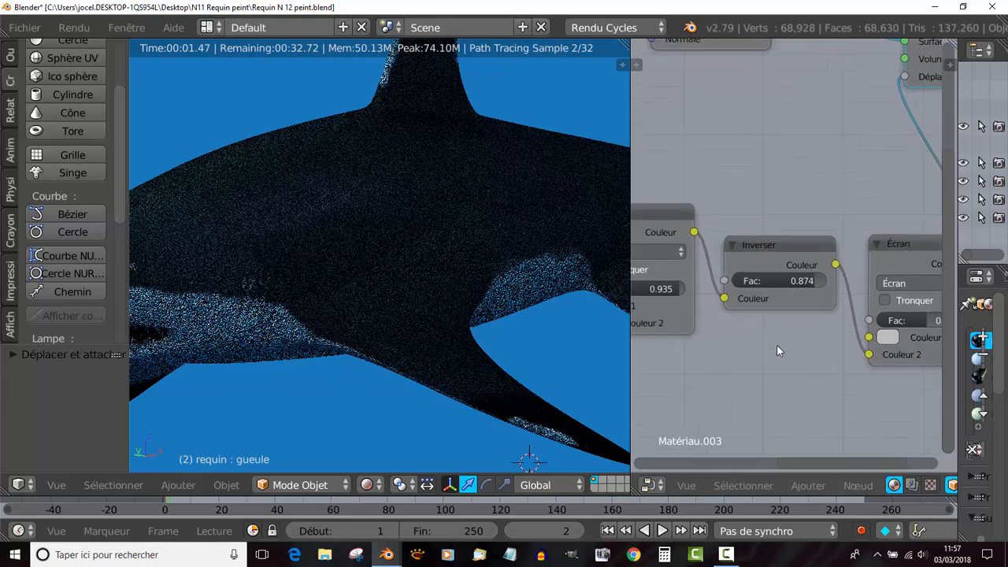
pyautogui.moveTo(905, 326); pyautogui.dragTo(797, 360)
pyautogui.scroll(-1, 797, 360)
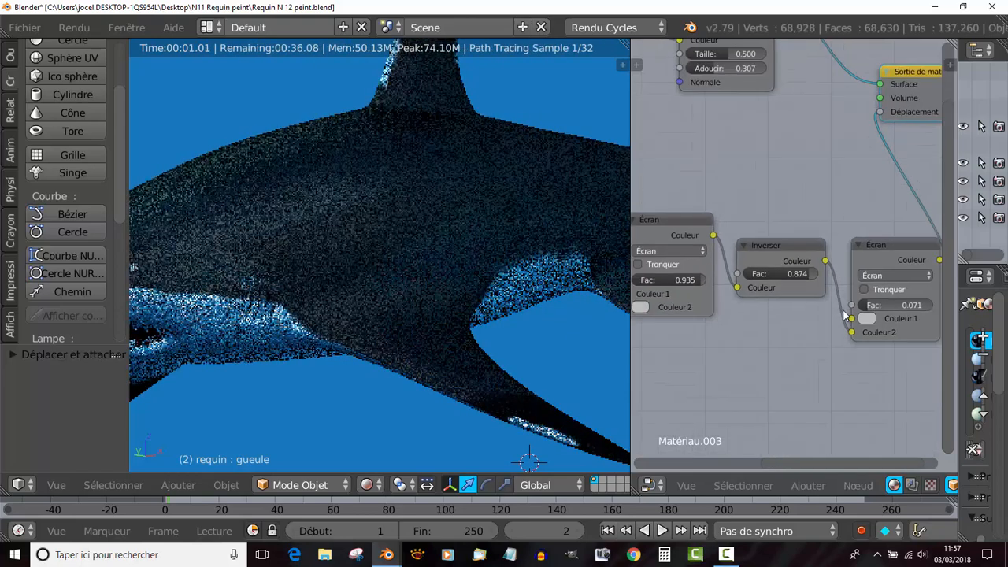
pyautogui.click(898, 276)
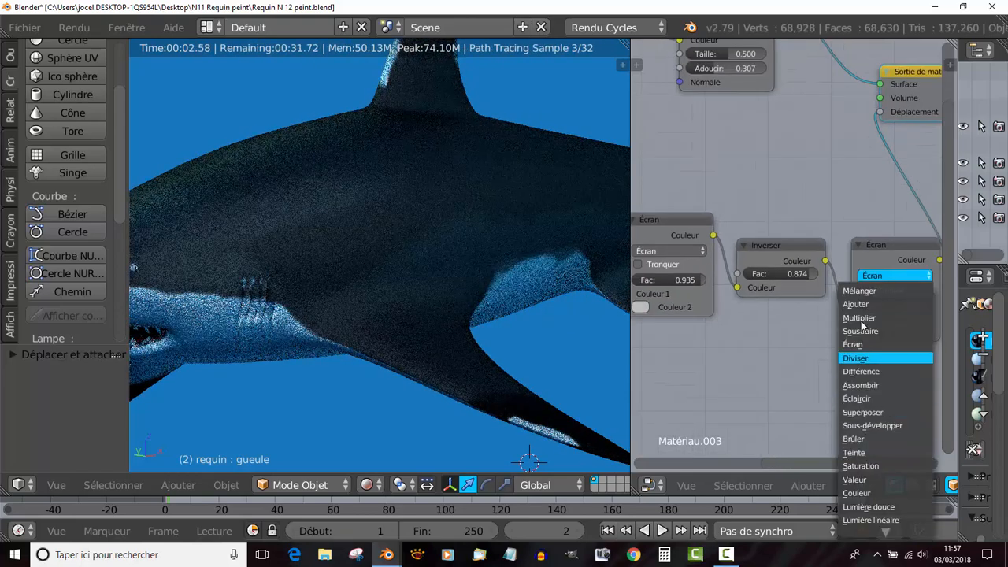
pyautogui.click(858, 291)
# Lower the Mélanger node's Fac to about 0.052 and inspect the skin grain up close in the rendered preview.
pyautogui.scroll(-2, 789, 353)
pyautogui.scroll(-2, 790, 354)
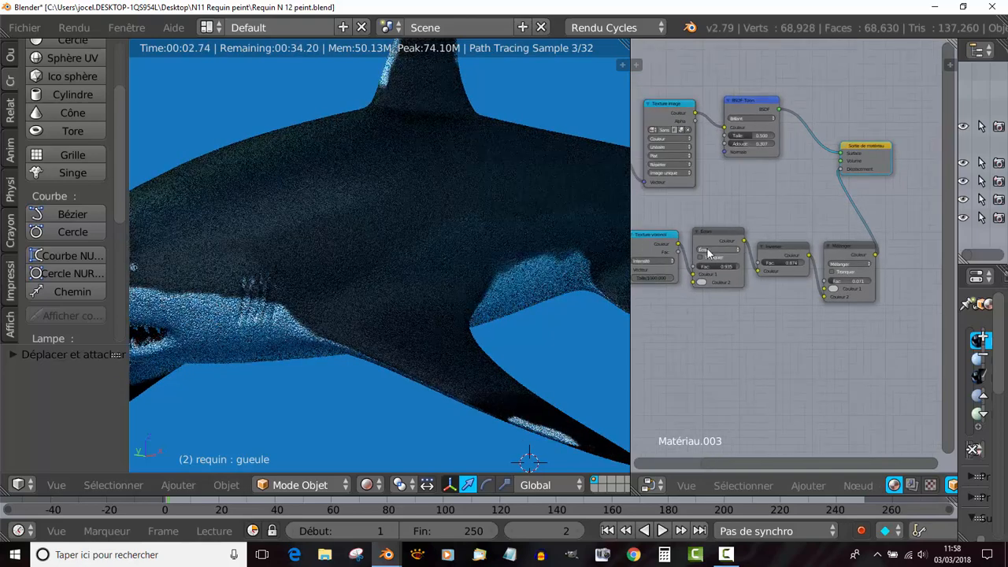
pyautogui.scroll(4, 839, 357)
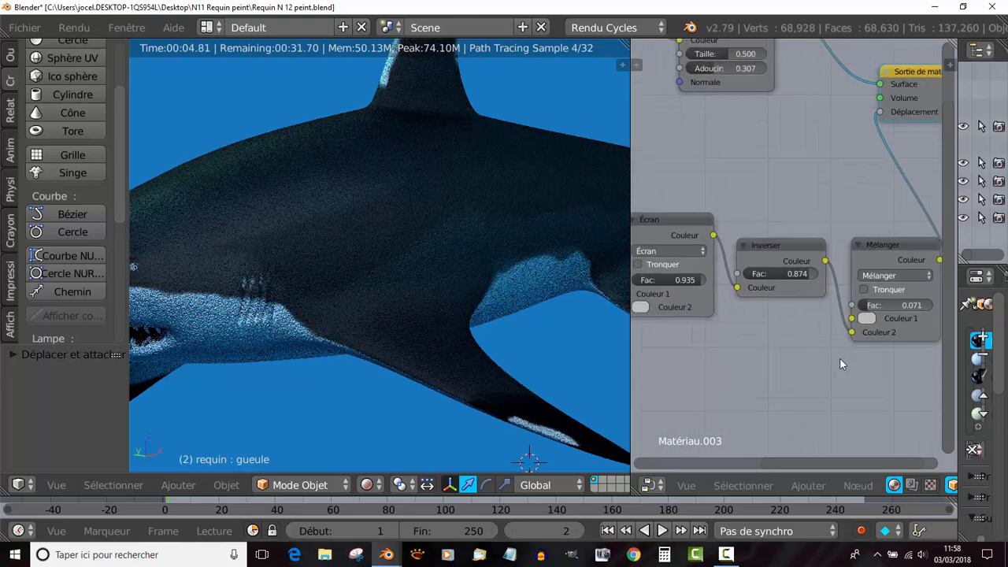
pyautogui.scroll(3, 463, 367)
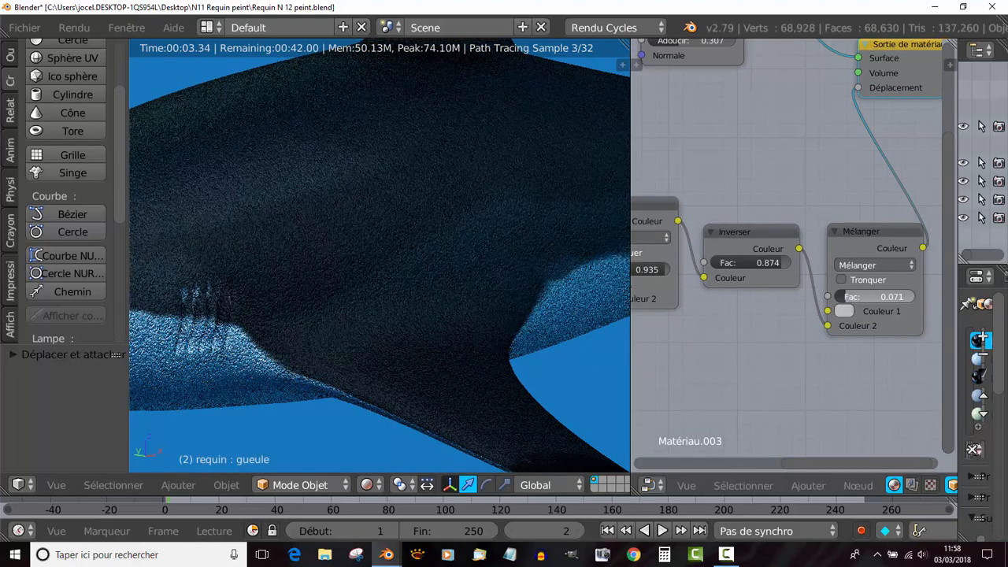
pyautogui.moveTo(865, 297); pyautogui.dragTo(861, 297)
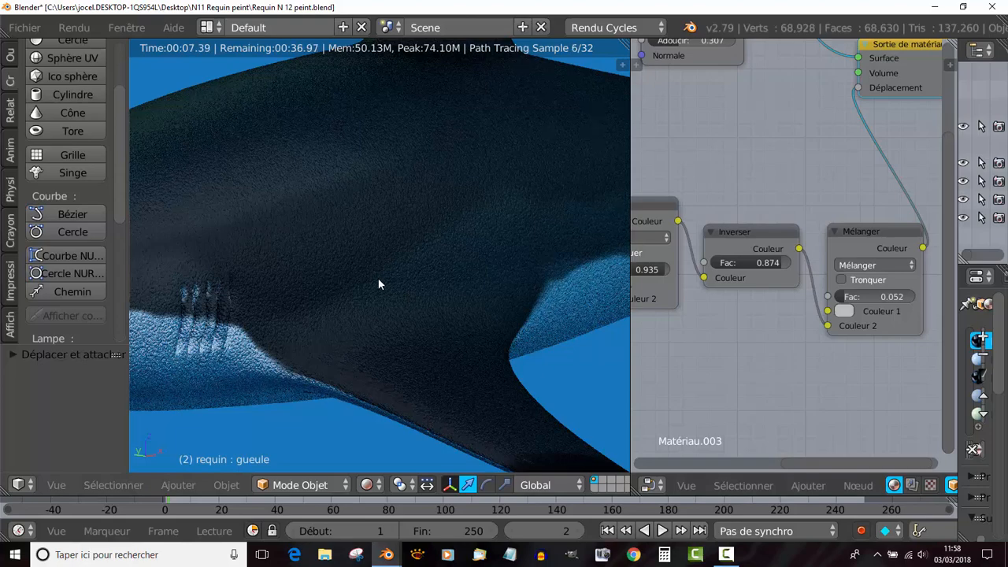
pyautogui.scroll(1, 367, 261)
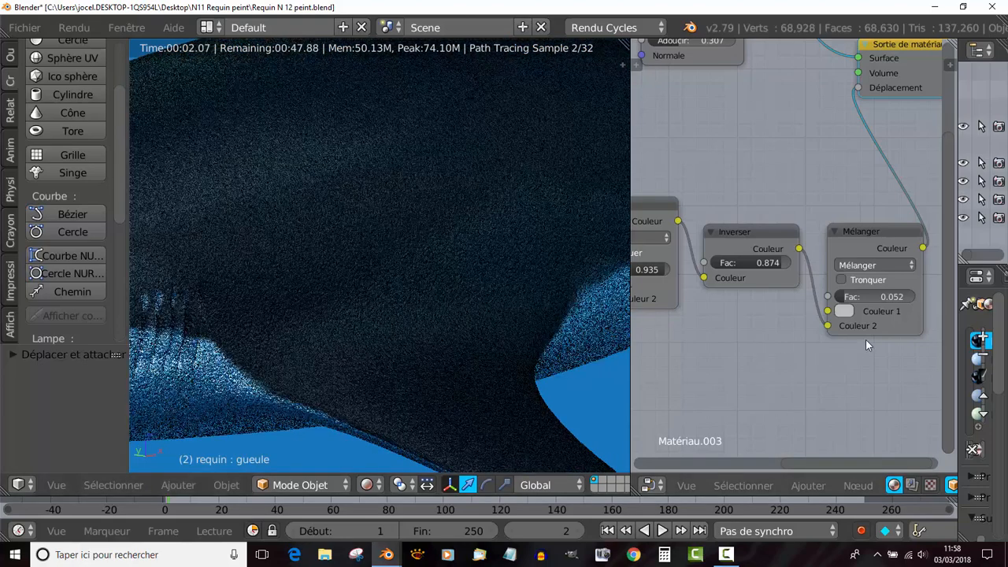
# Reduce the Mélanger node's Fac to about 0.008 and adjust the Inverser node's Fac to about 0.950.
pyautogui.scroll(3, 866, 338)
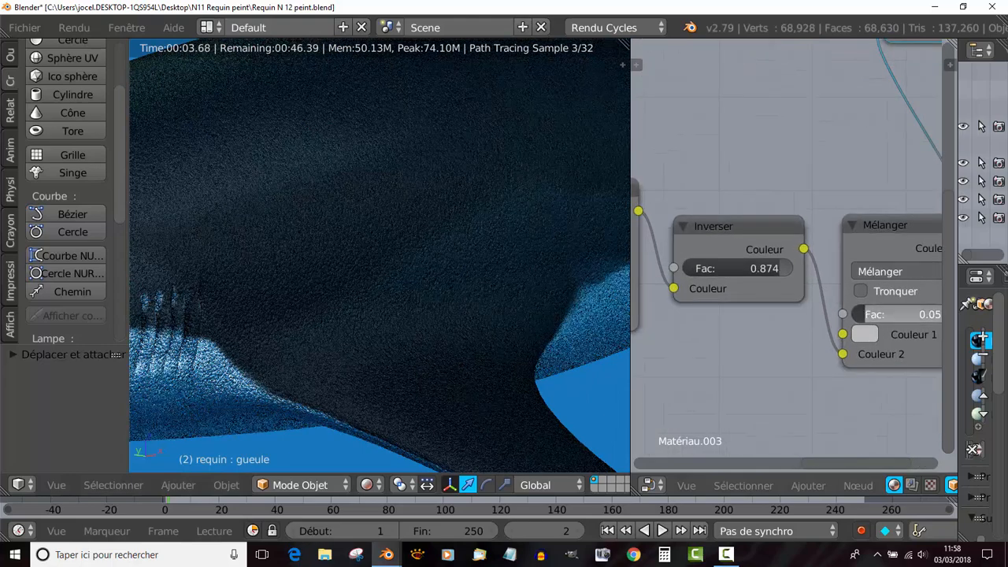
pyautogui.click(860, 314)
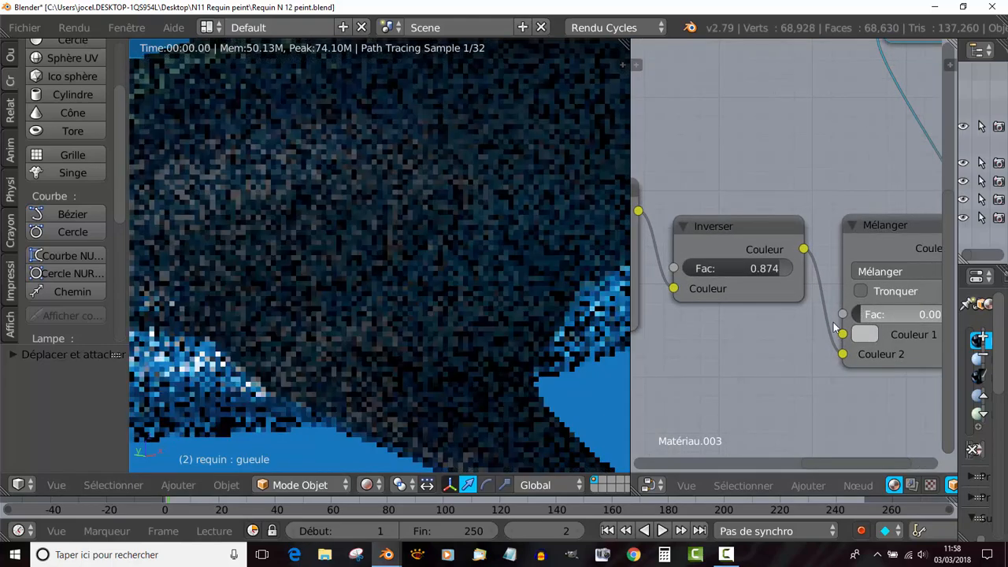
pyautogui.moveTo(776, 268); pyautogui.dragTo(819, 268)
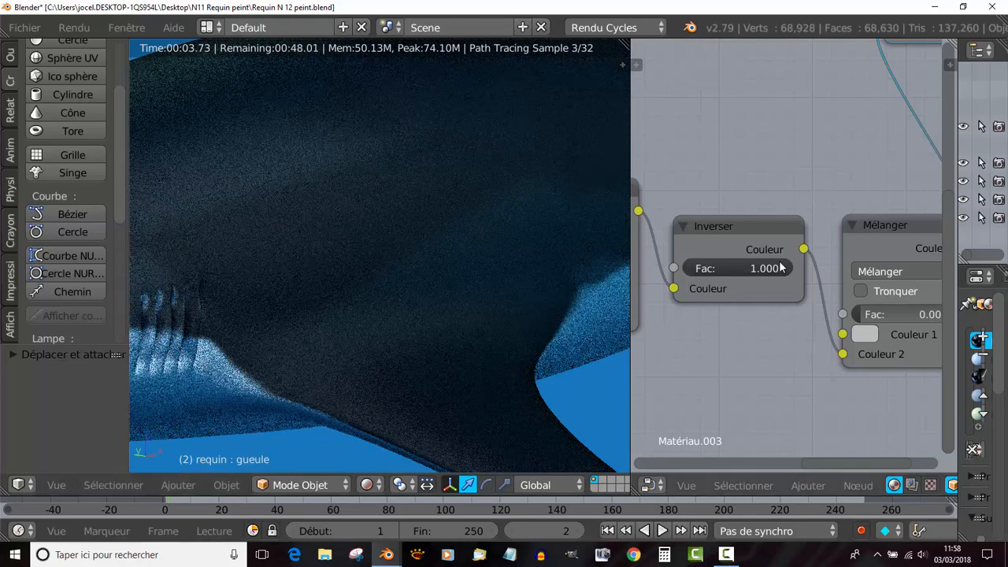
pyautogui.moveTo(780, 269)
pyautogui.mouseDown()
pyautogui.moveTo(755, 269)
pyautogui.moveTo(763, 269)
pyautogui.mouseUp()
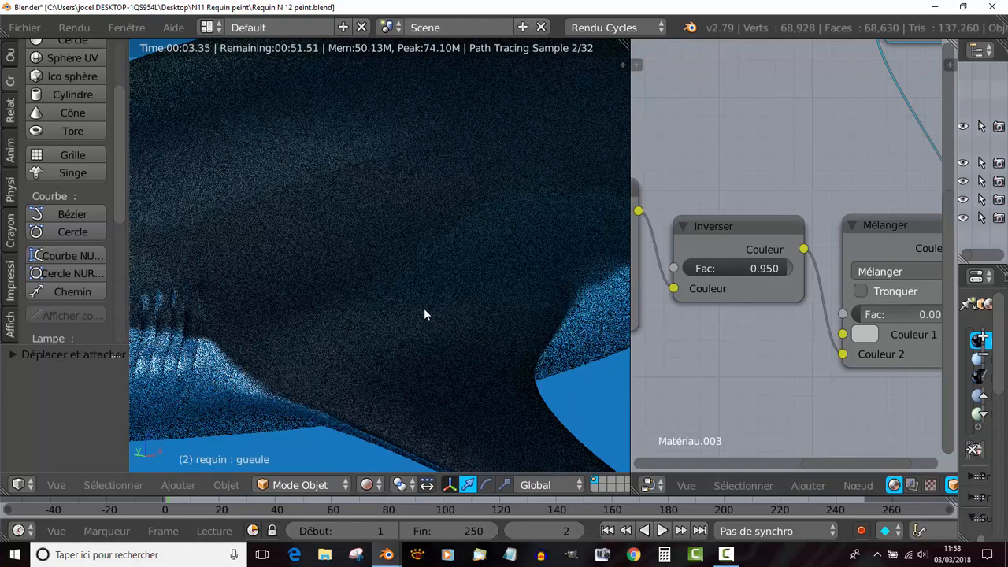
# Lower the Inverser node's Fac to about 0.792 and check the shark's skin in the rendered preview.
pyautogui.scroll(-5, 438, 322)
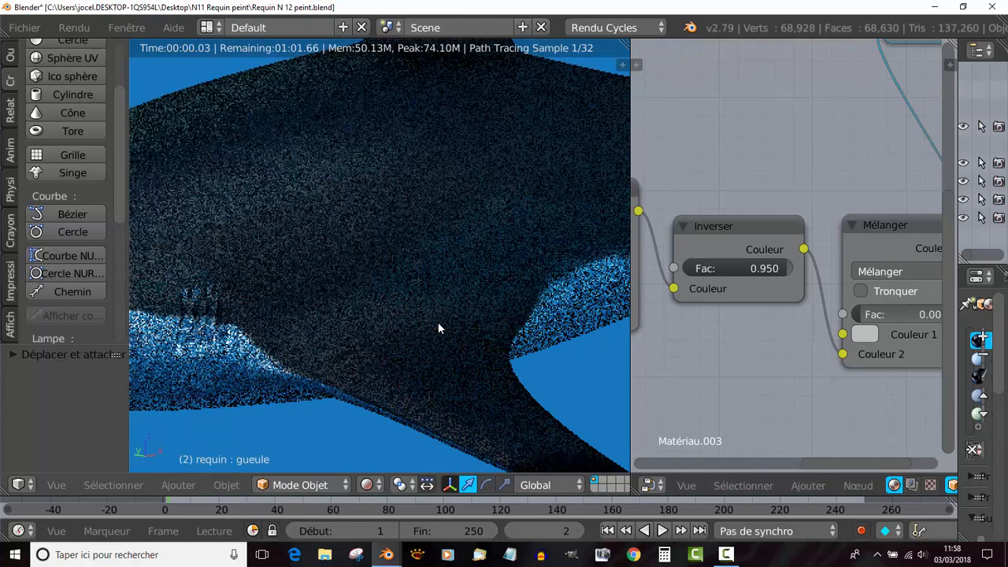
pyautogui.moveTo(778, 269); pyautogui.dragTo(766, 269)
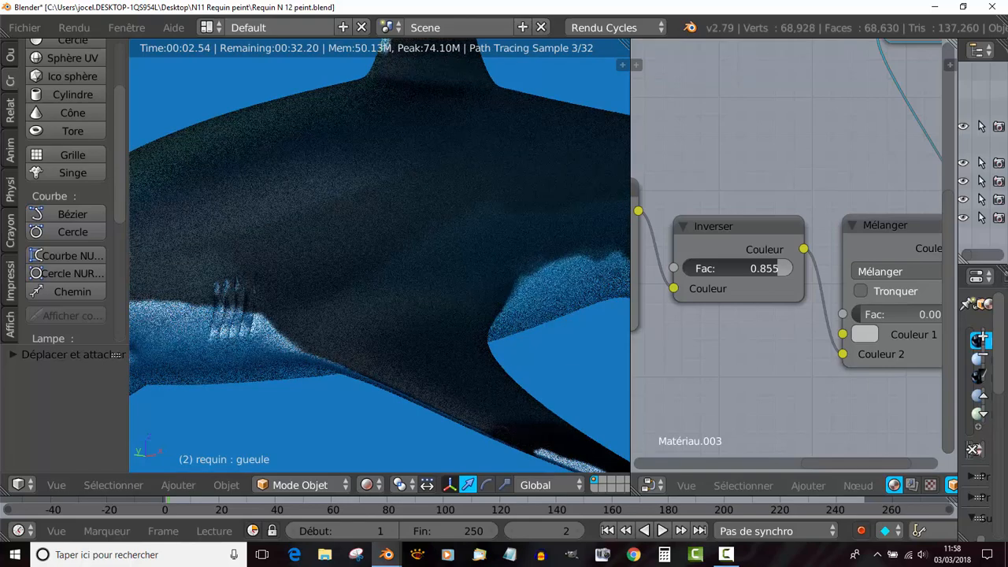
pyautogui.moveTo(778, 269); pyautogui.dragTo(769, 268)
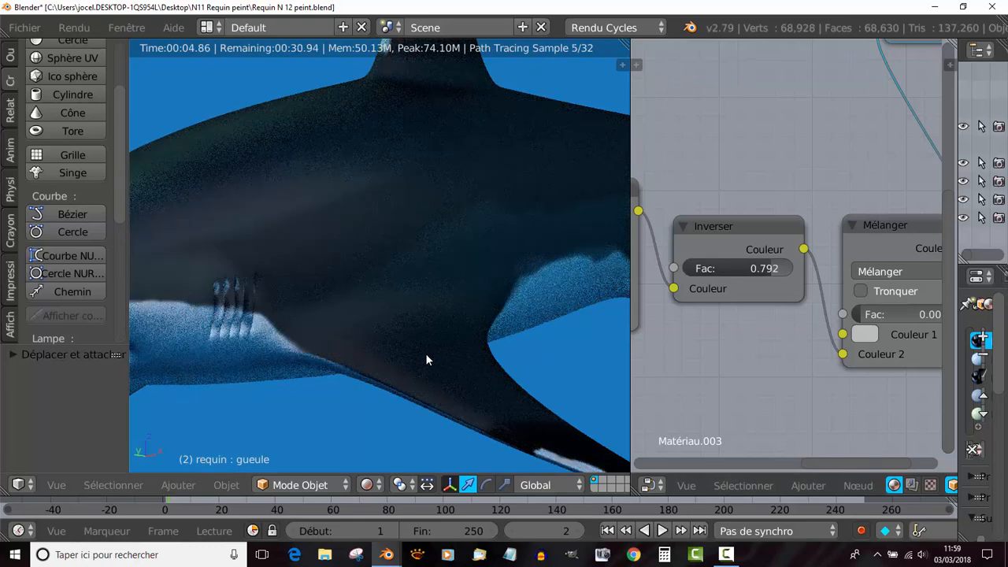
pyautogui.scroll(2, 426, 354)
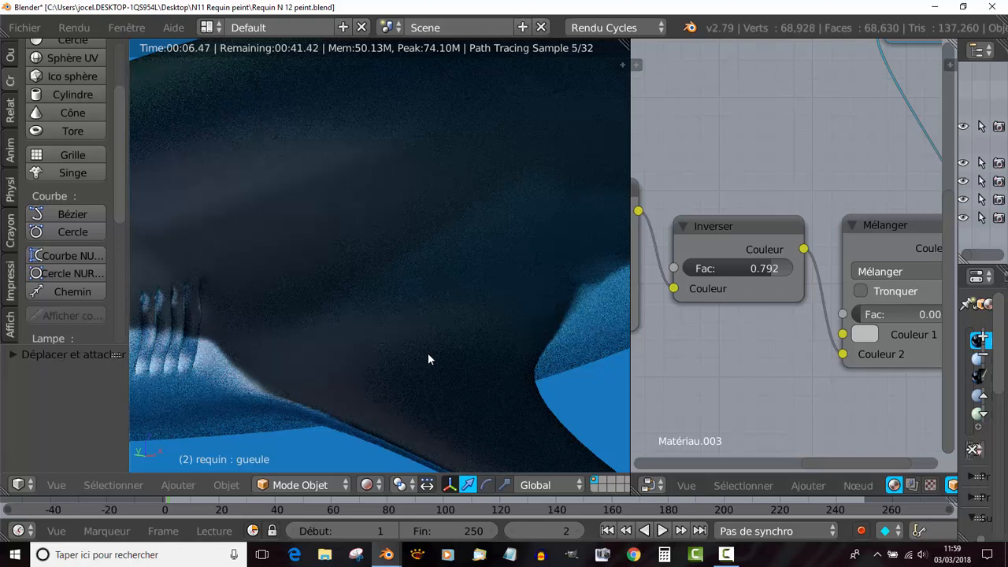
# Reduce the Inverser node's Fac to about 0.035 and raise the Mélanger node's Fac to about 0.046.
pyautogui.scroll(-1, 765, 351)
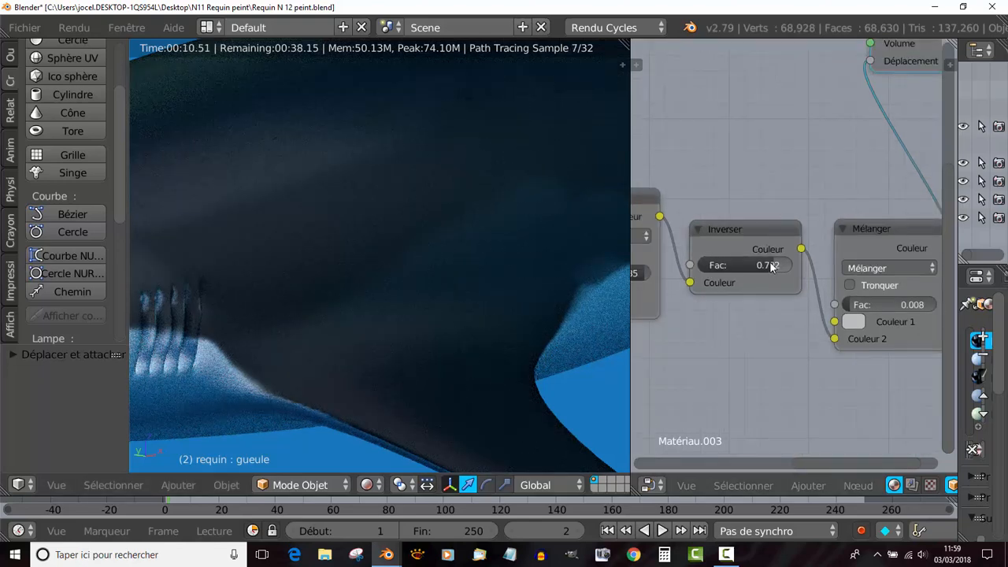
pyautogui.moveTo(771, 263); pyautogui.dragTo(701, 265)
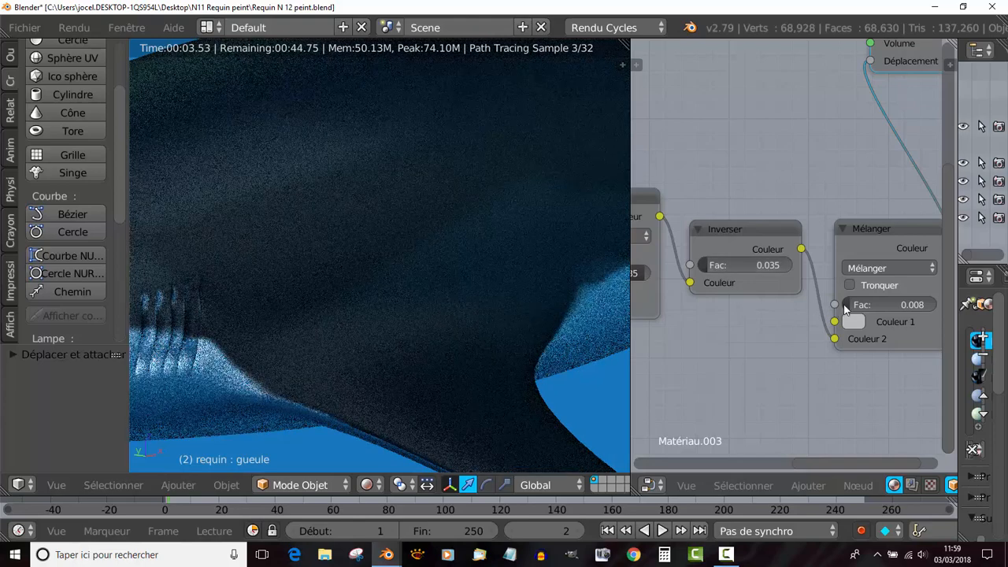
pyautogui.moveTo(851, 306); pyautogui.dragTo(878, 305)
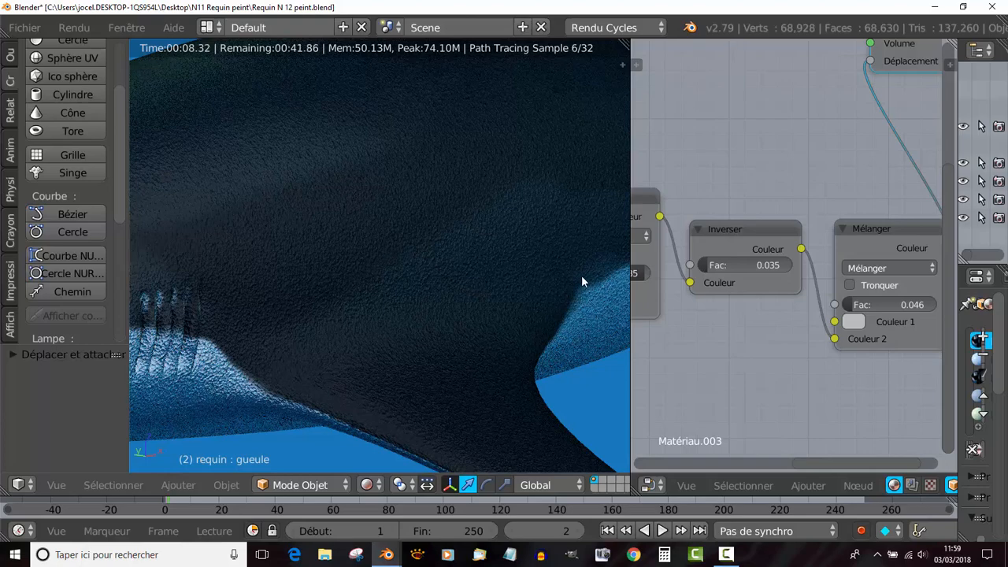
# Shift the Inverser node slightly toward the Mélanger node and raise its Fac to about 0.325.
pyautogui.scroll(-3, 410, 336)
pyautogui.moveTo(411, 334); pyautogui.dragTo(359, 376, button='middle')
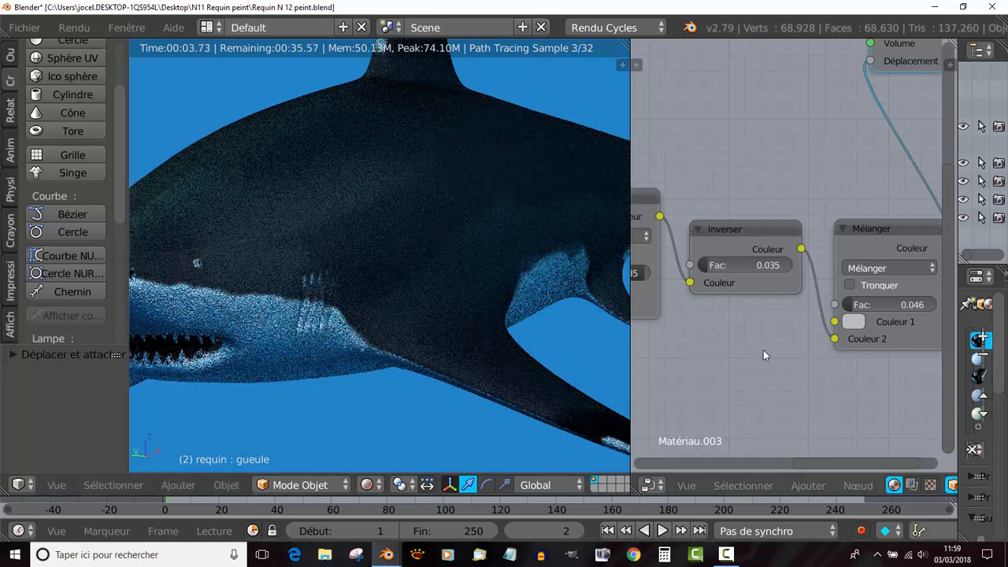
pyautogui.scroll(2, 764, 353)
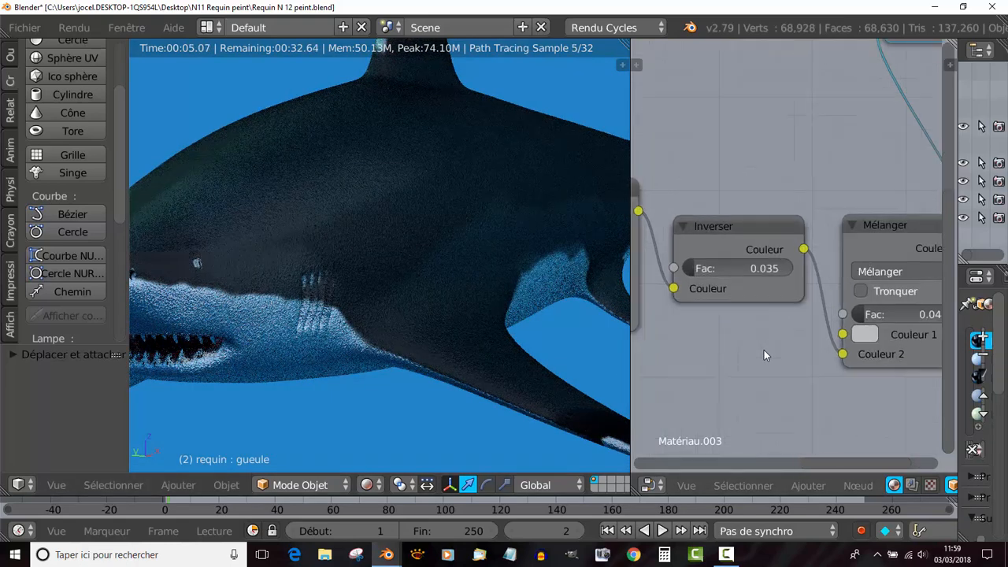
pyautogui.scroll(1, 735, 299)
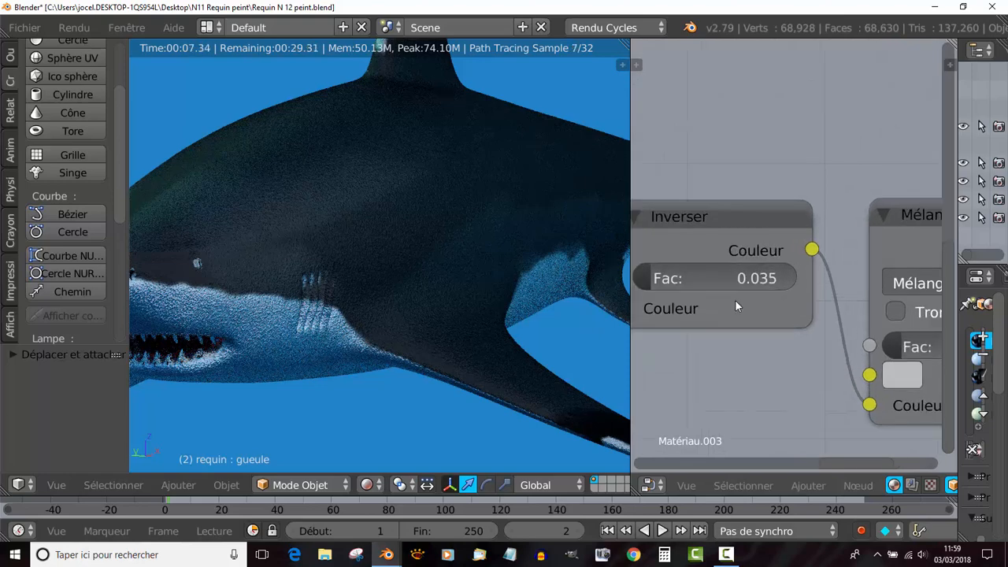
pyautogui.moveTo(721, 211); pyautogui.dragTo(740, 209)
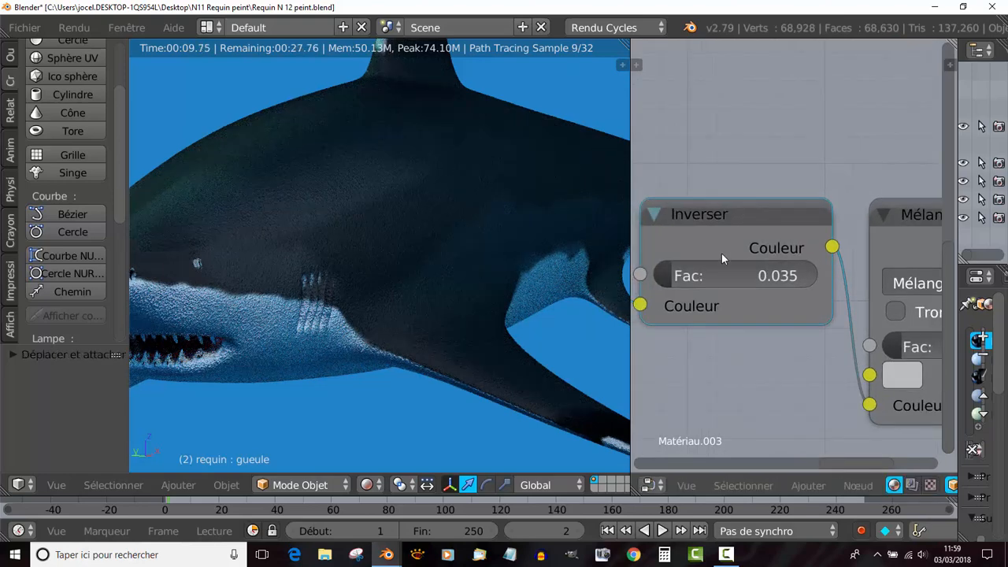
pyautogui.moveTo(675, 277); pyautogui.dragTo(720, 277)
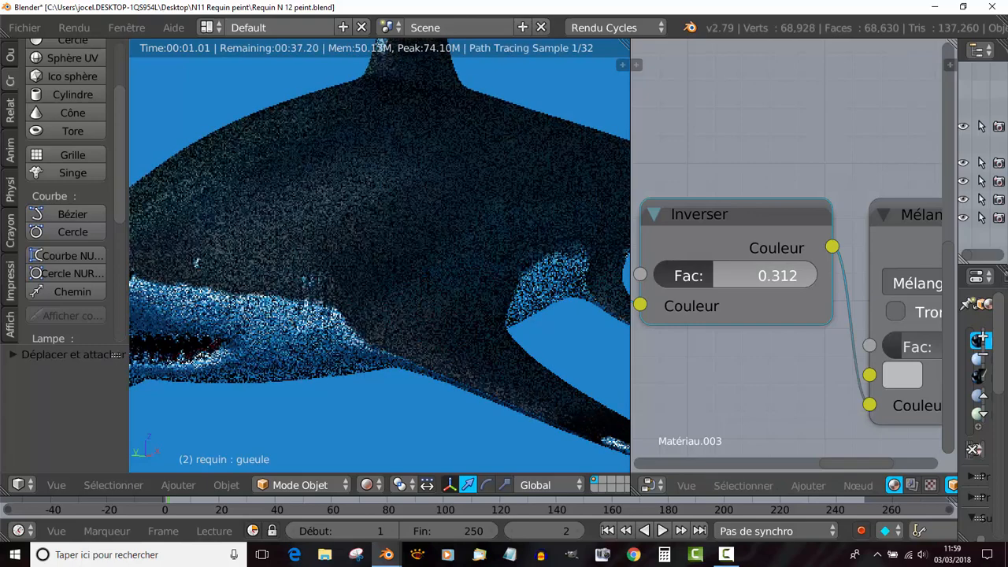
pyautogui.moveTo(720, 278); pyautogui.dragTo(722, 277)
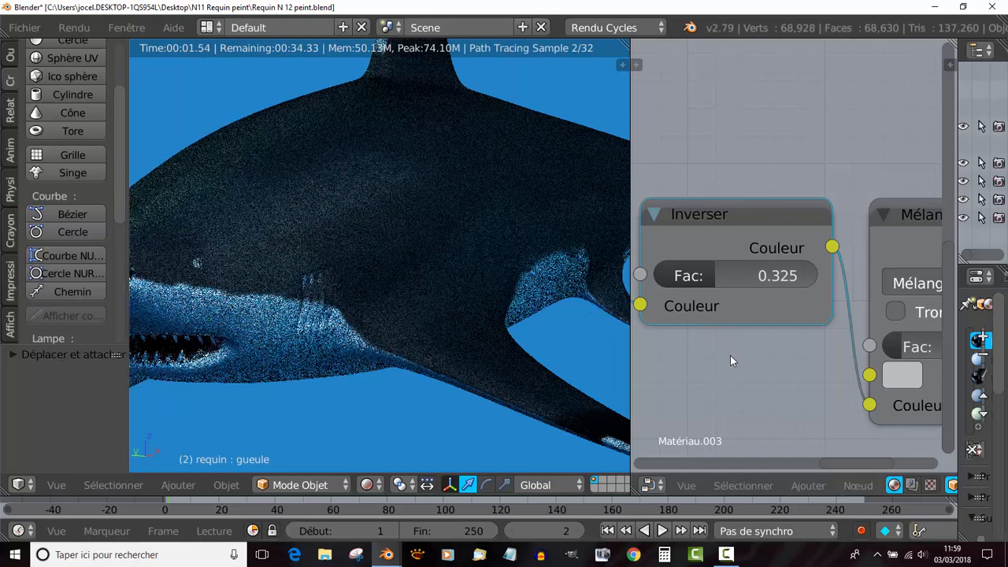
pyautogui.scroll(2, 730, 356)
pyautogui.scroll(-4, 731, 356)
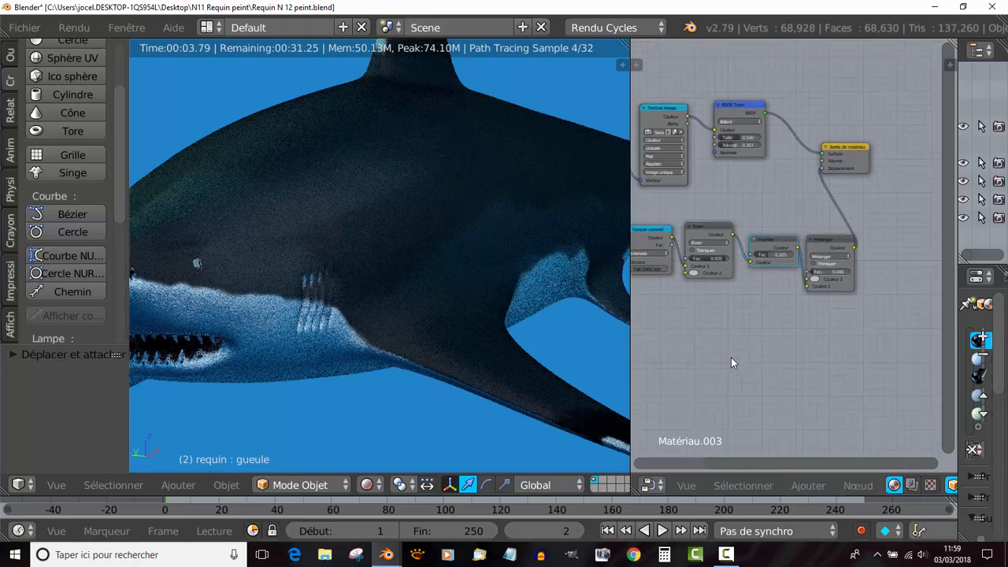
# Examine the Voronoi displacement node chain and the shark's skin in the rendered preview, both up close and as a whole.
pyautogui.scroll(-1, 720, 308)
pyautogui.scroll(1, 710, 313)
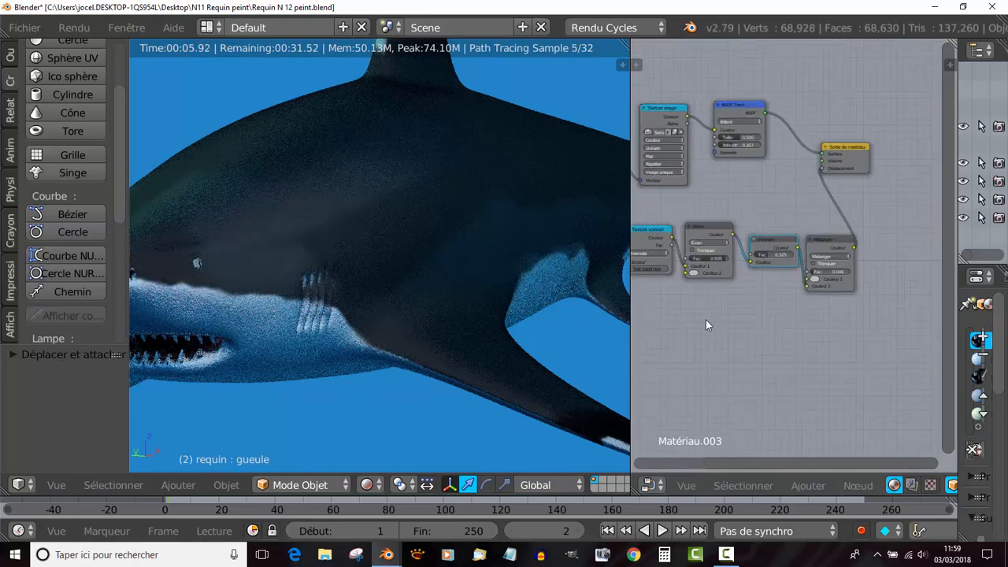
pyautogui.scroll(1, 705, 320)
pyautogui.scroll(3, 775, 321)
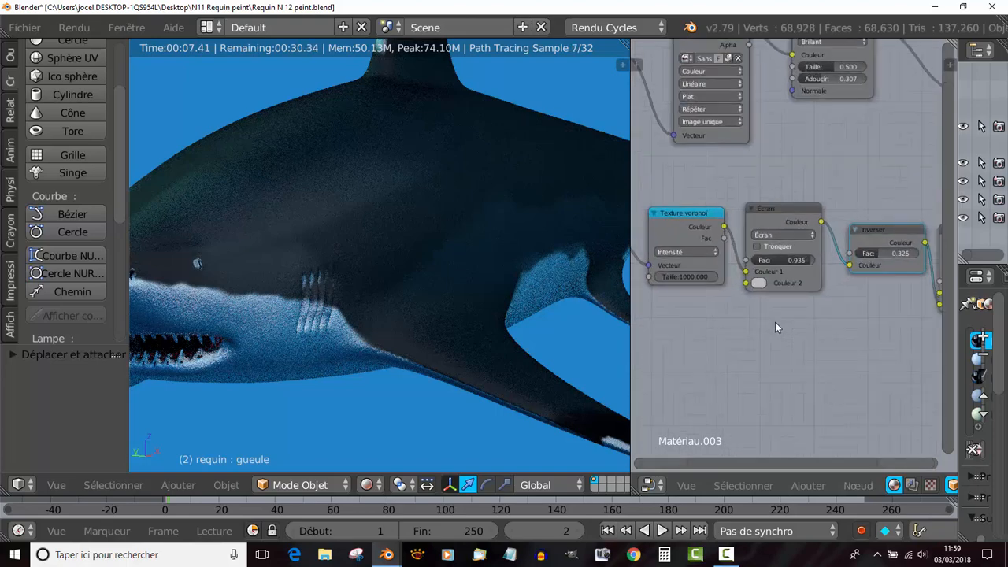
pyautogui.scroll(2, 504, 361)
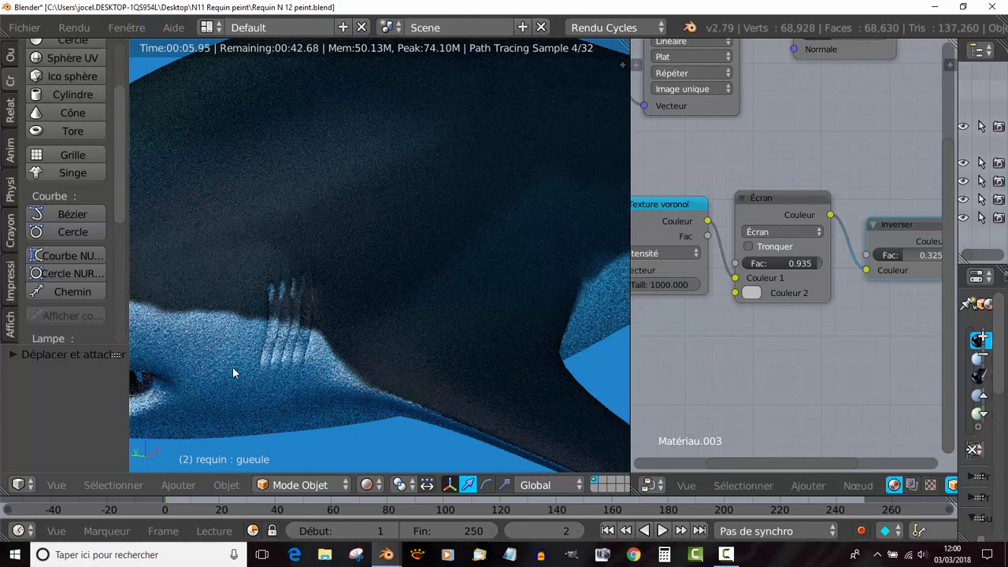
pyautogui.scroll(-5, 277, 363)
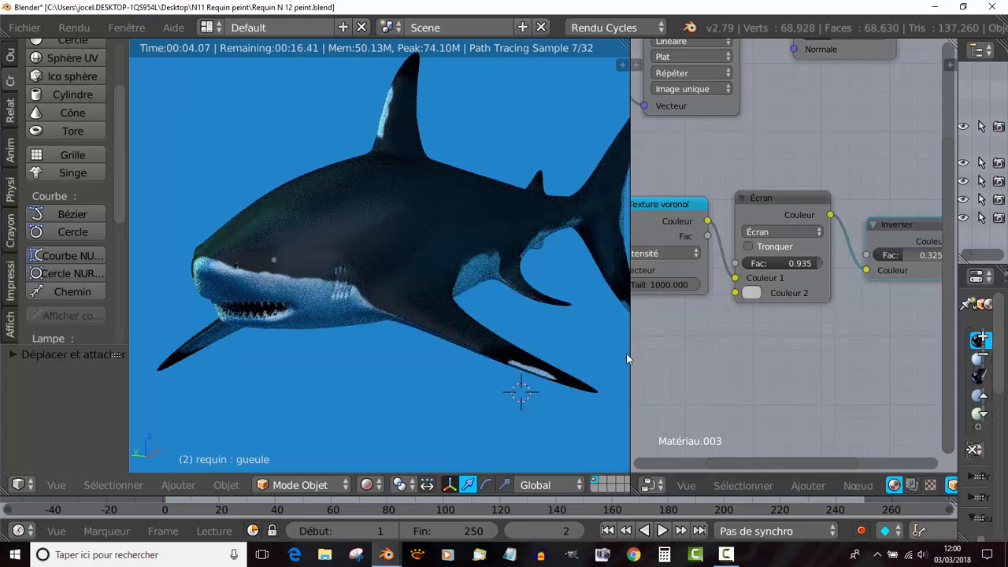
pyautogui.scroll(-5, 800, 329)
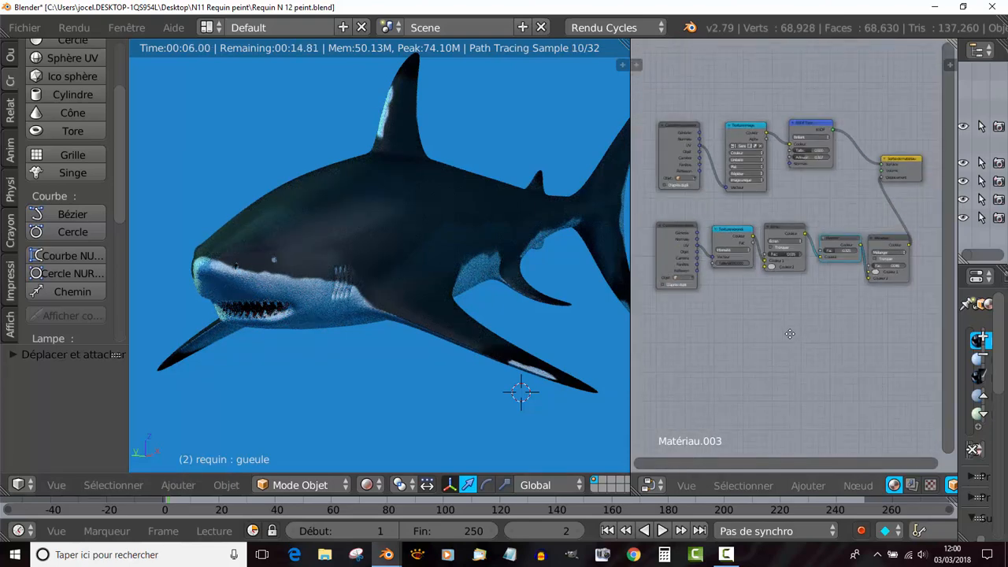
pyautogui.scroll(2, 788, 335)
pyautogui.scroll(-2, 804, 349)
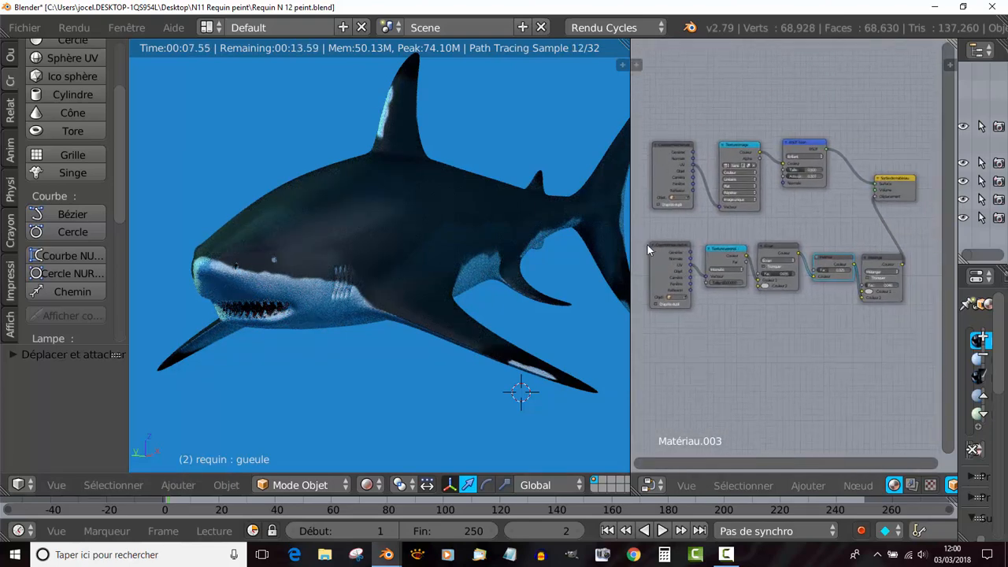
# Box-select the lower displacement node chain and move it closer beneath the image texture nodes.
pyautogui.press('b')
pyautogui.moveTo(637, 237); pyautogui.dragTo(914, 344)
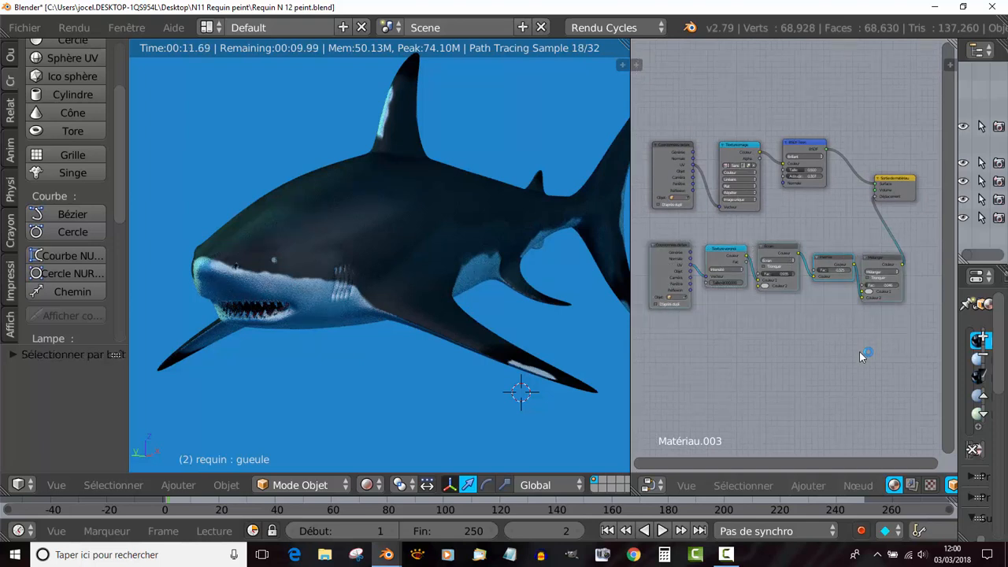
pyautogui.press('g')
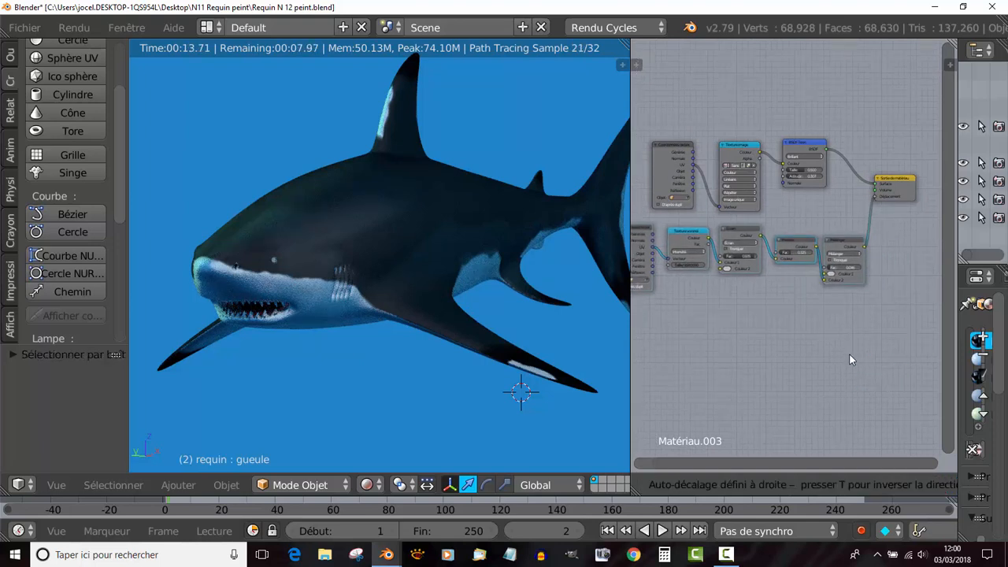
pyautogui.click(823, 374)
# Add the upper image texture, shader and output nodes to the selection and shift the whole node tree slightly.
pyautogui.scroll(-2, 824, 374)
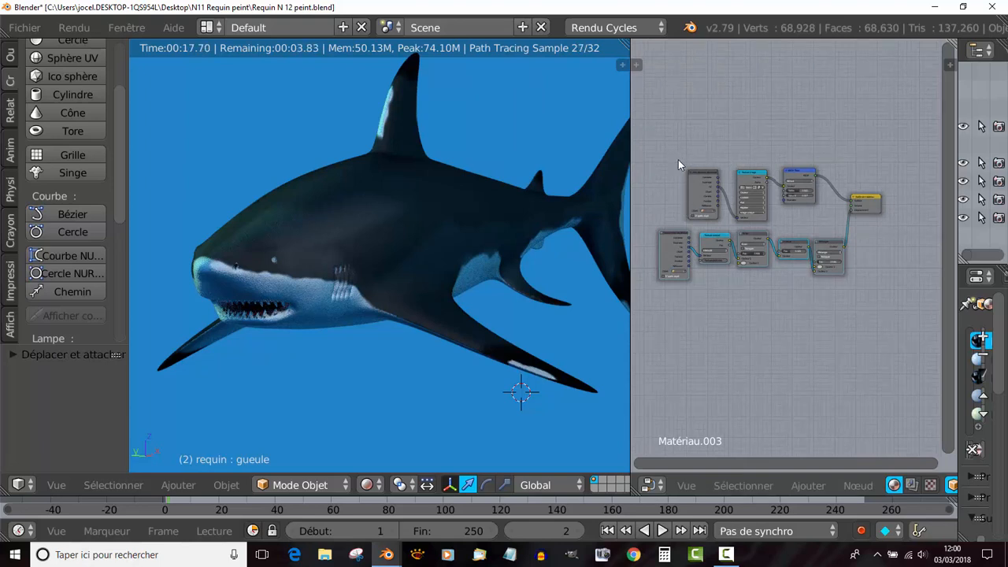
pyautogui.press('b')
pyautogui.moveTo(666, 146); pyautogui.dragTo(888, 248)
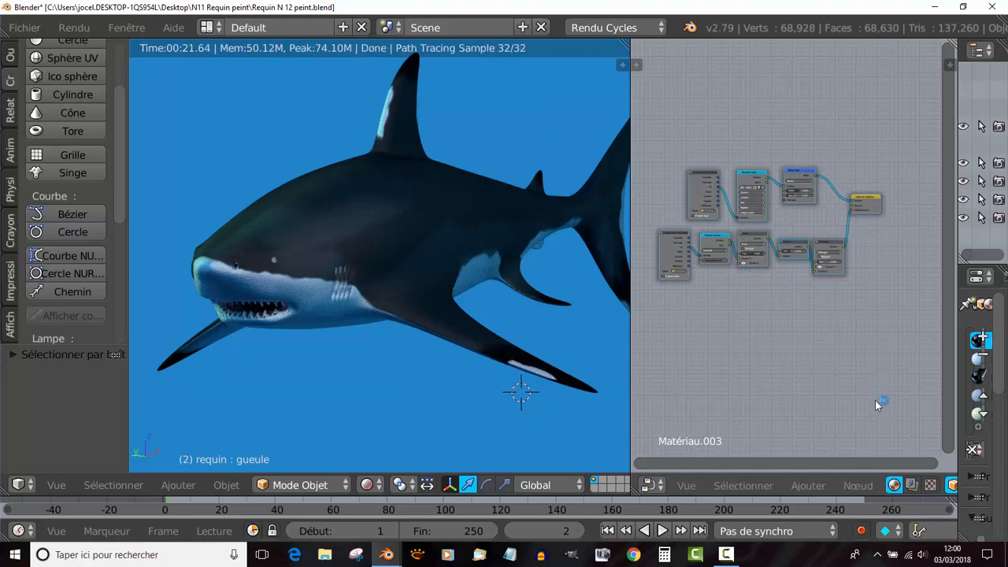
pyautogui.press('g')
pyautogui.click(776, 378)
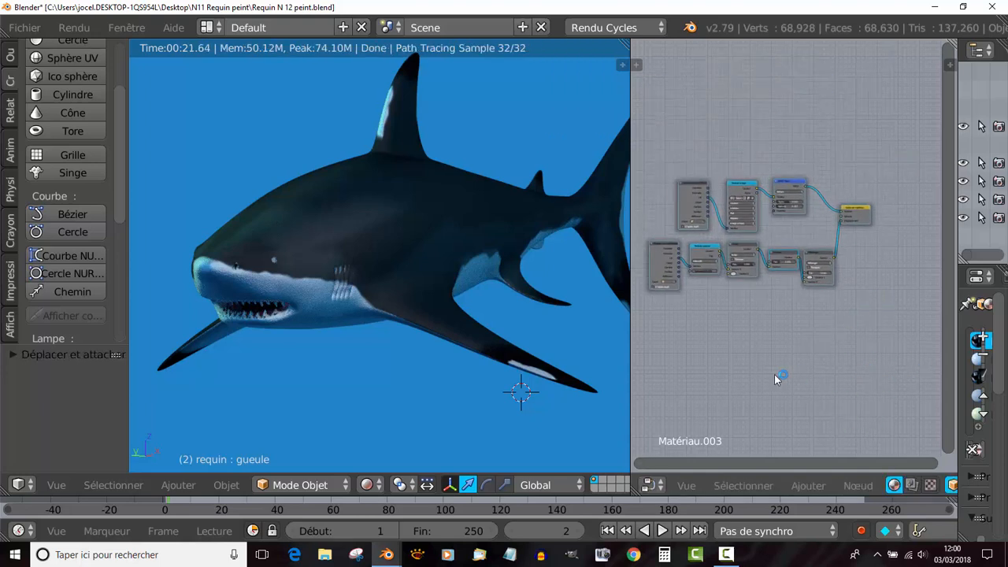
# Clear the selection, box-select only the upper node row with the material output, and nudge it away from the displacement chain.
pyautogui.press('a')
pyautogui.press('b')
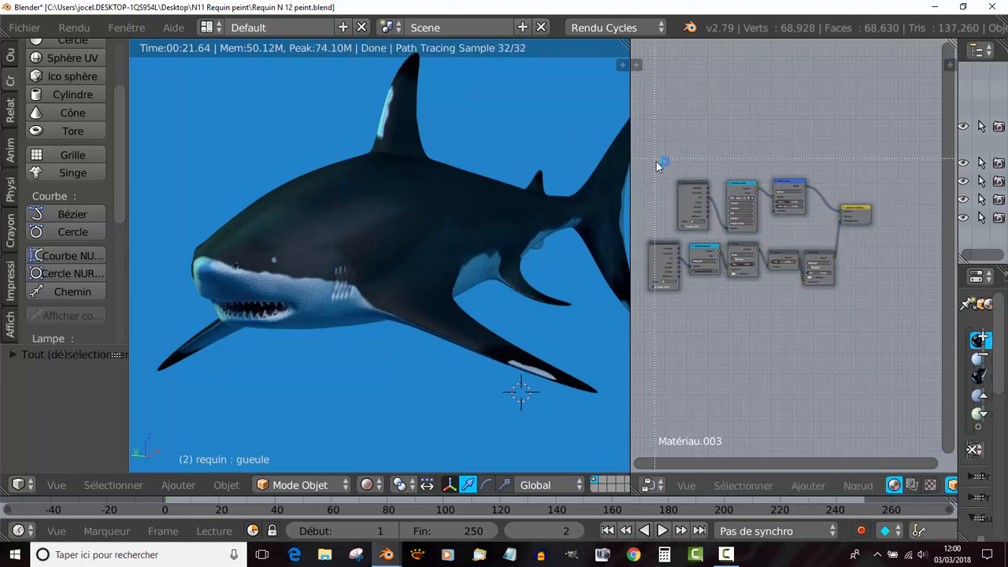
pyautogui.moveTo(656, 161); pyautogui.dragTo(878, 232)
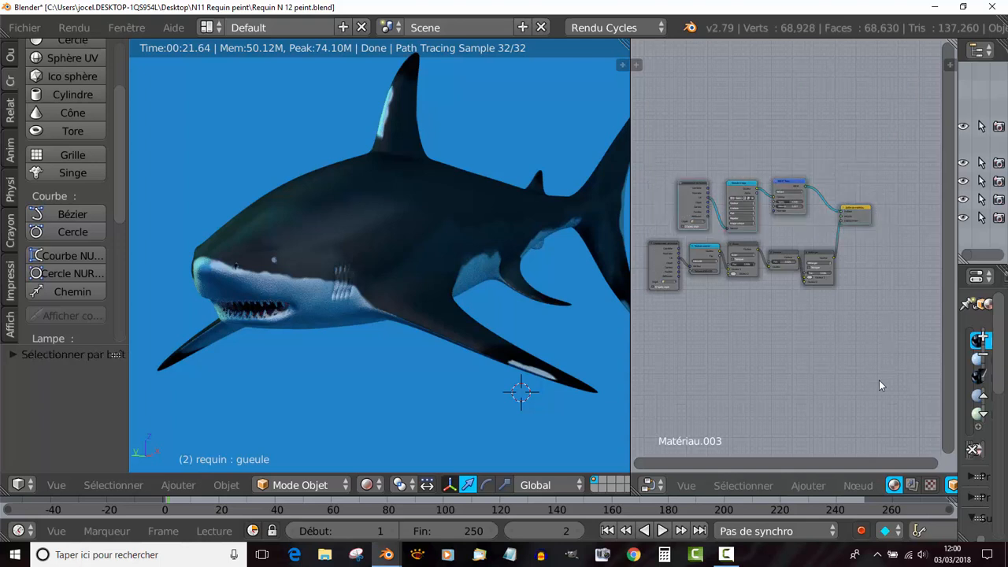
pyautogui.press('g')
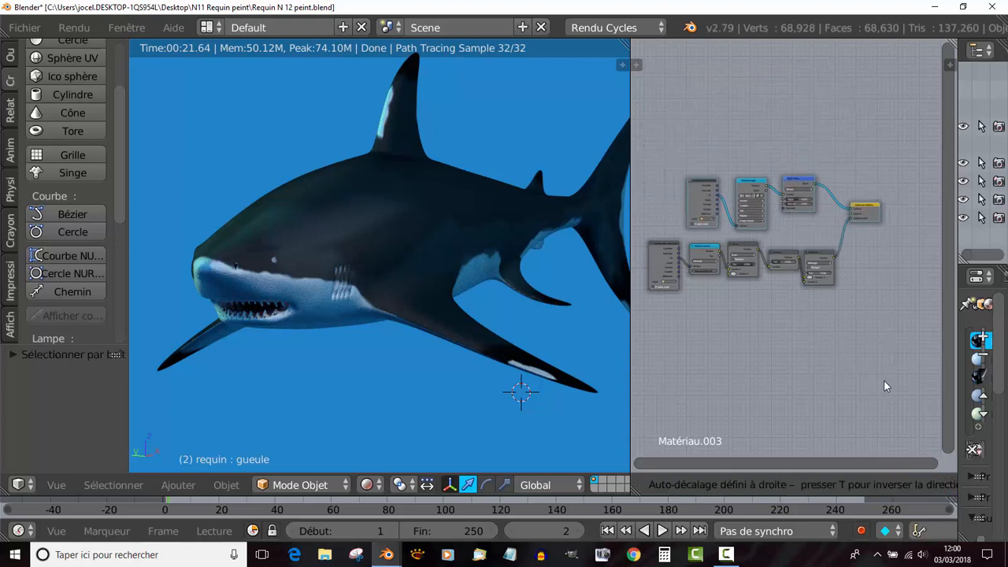
pyautogui.click(882, 379)
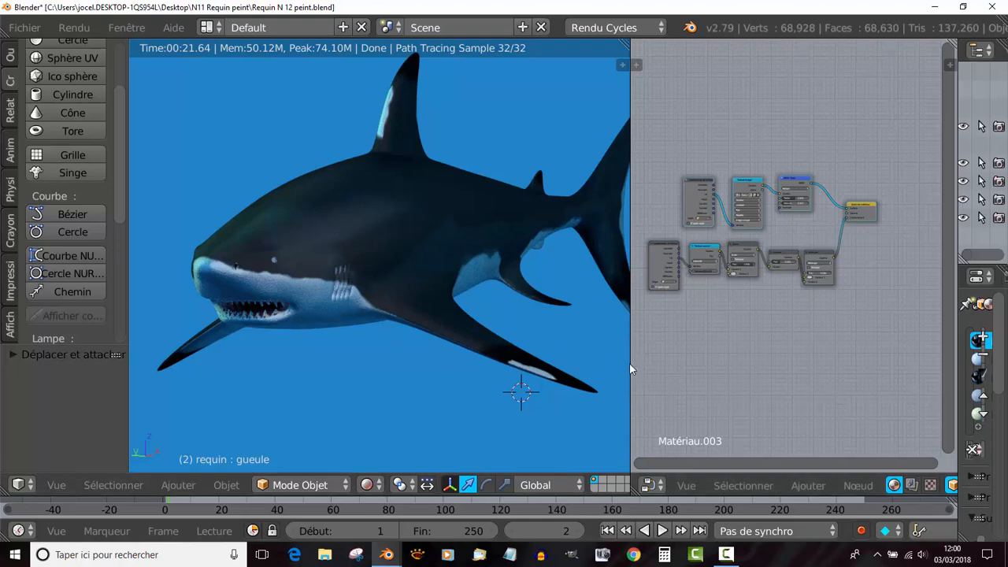
# Widen the 3D view, set its shading to Matériau and switch the shark to Peinture de texture mode.
pyautogui.moveTo(629, 363); pyautogui.dragTo(764, 363)
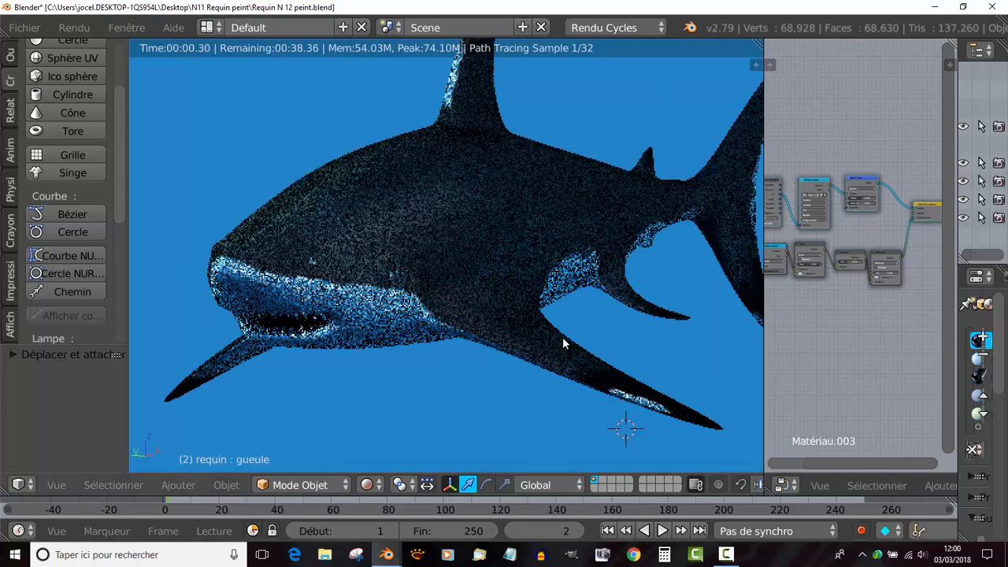
pyautogui.click(278, 486)
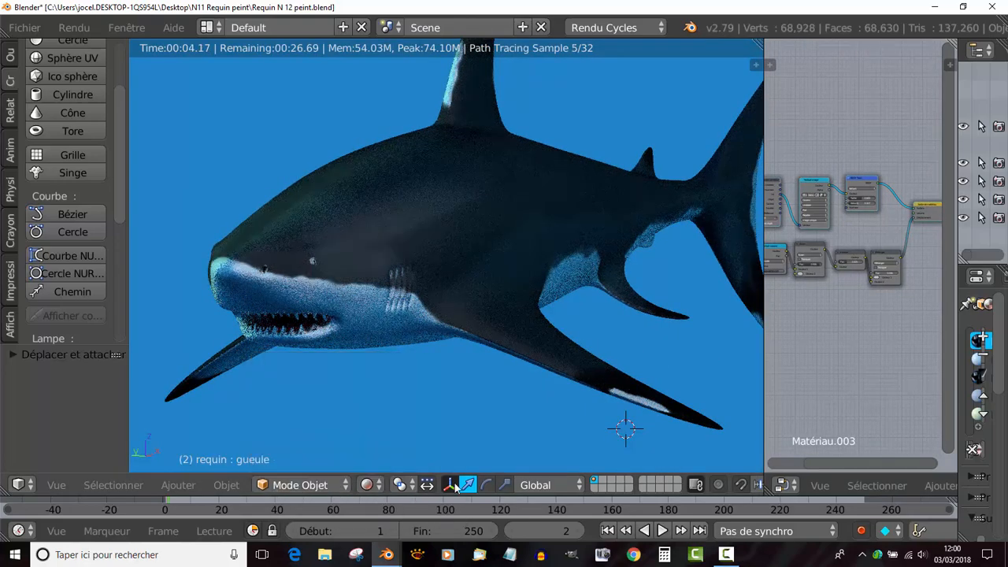
pyautogui.click(366, 485)
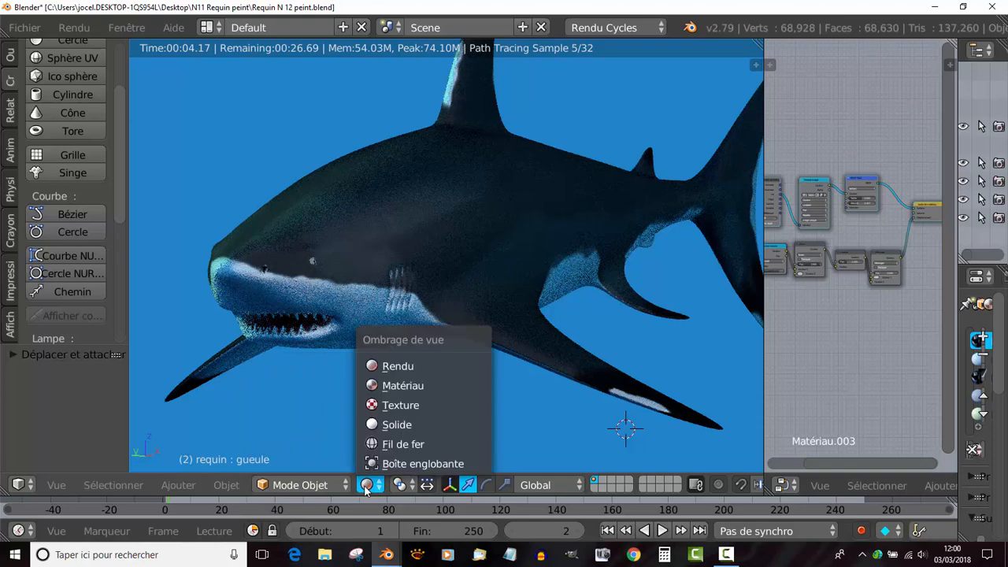
pyautogui.click(399, 387)
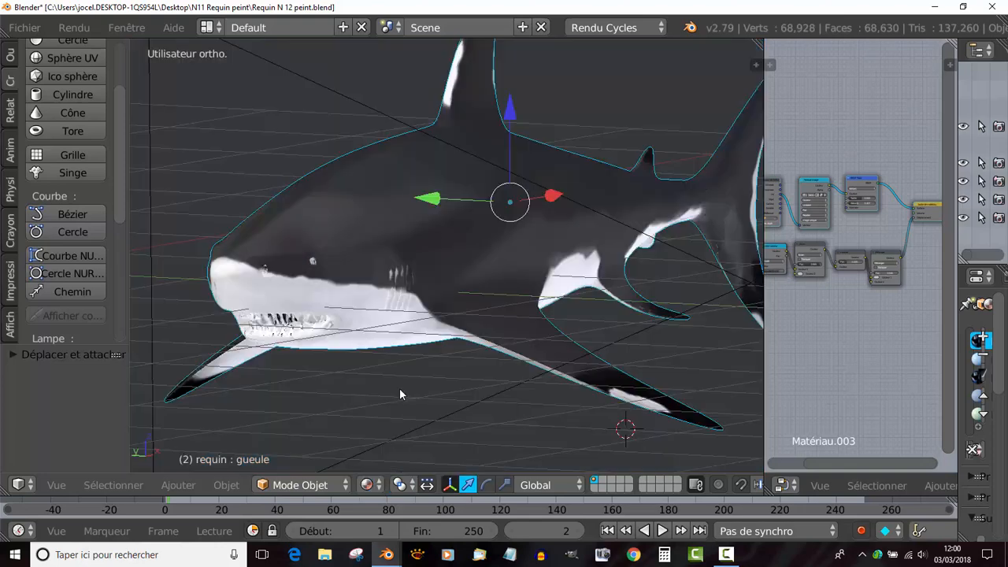
pyautogui.click(287, 486)
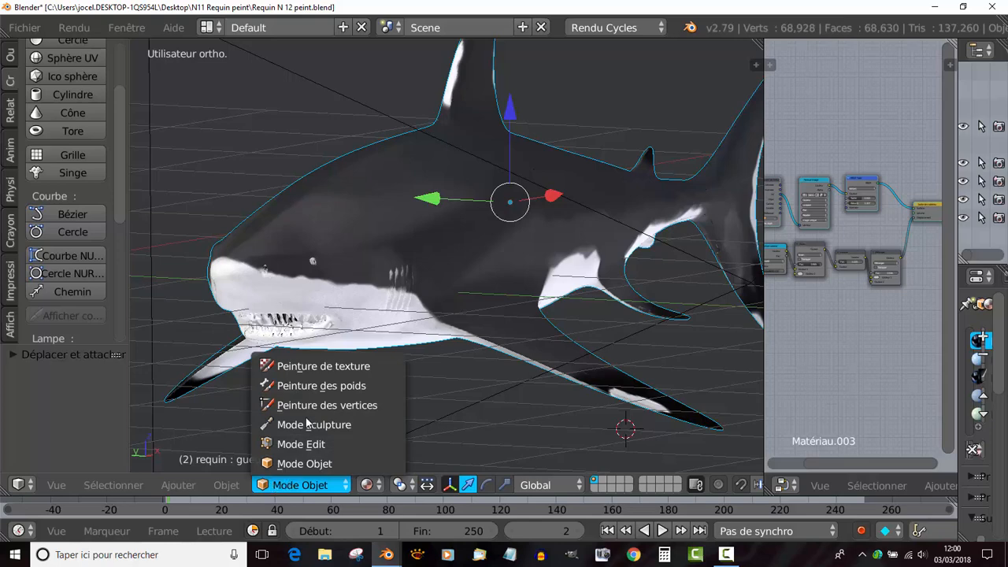
pyautogui.click(311, 366)
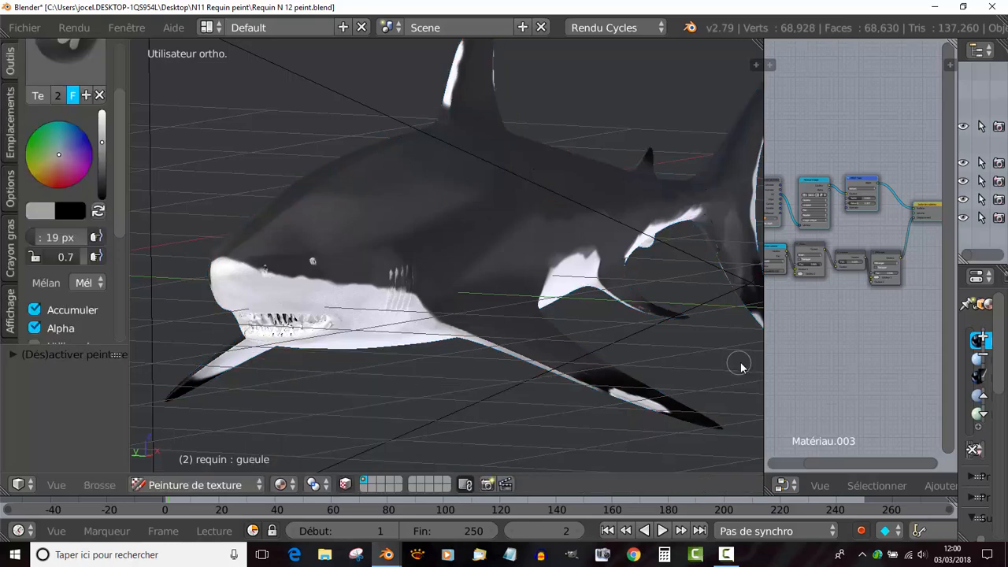
# Enlarge the node editor area and change it to Éditeur UV/Image to show the shark's painted texture.
pyautogui.moveTo(763, 345); pyautogui.dragTo(674, 349)
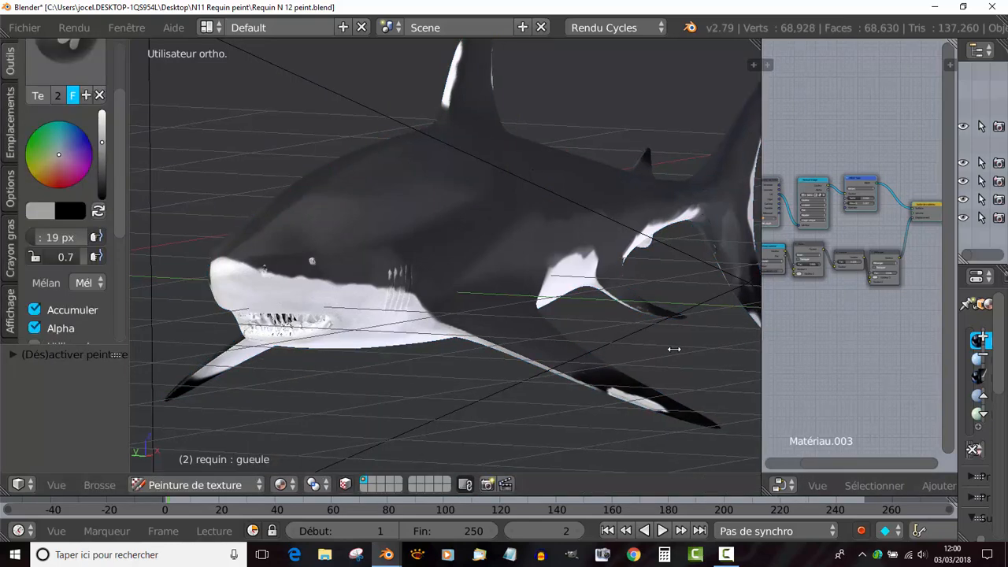
pyautogui.click(693, 485)
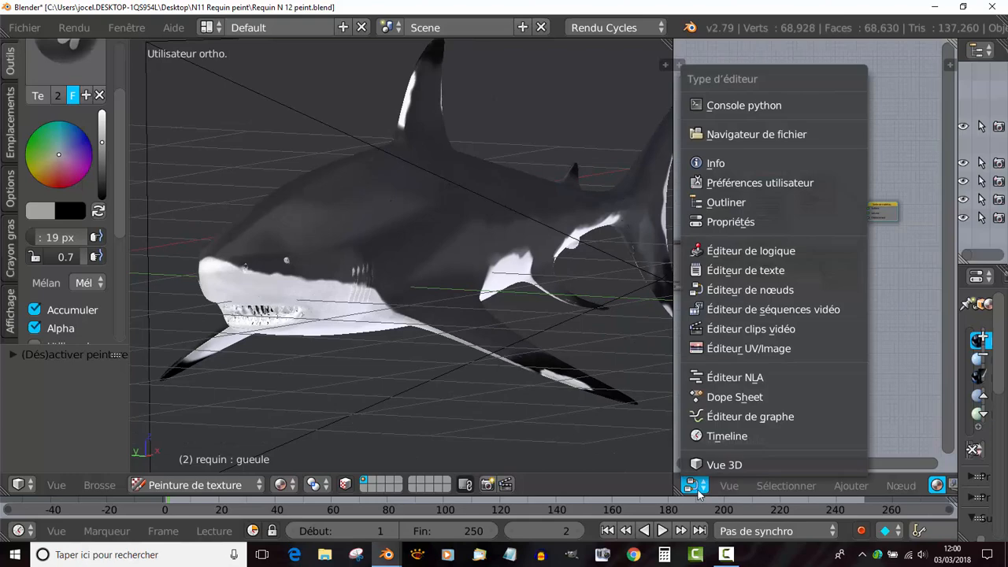
pyautogui.click(707, 348)
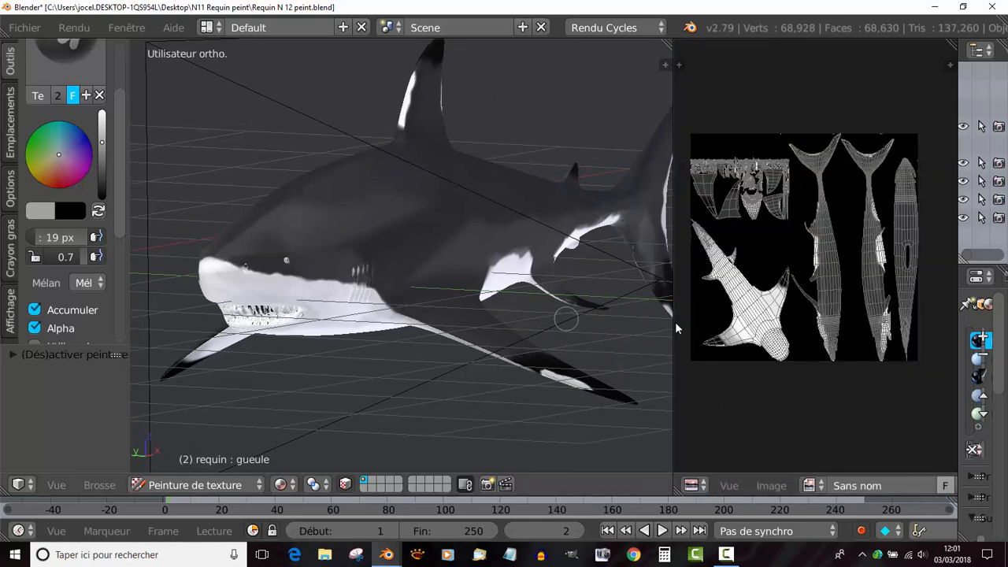
# Enlarge the 3D view on the shark's head, then widen the tool shelf and open the texture paint brush choices.
pyautogui.moveTo(673, 89); pyautogui.dragTo(778, 91)
pyautogui.scroll(2, 497, 318)
pyautogui.moveTo(497, 318); pyautogui.dragTo(377, 303, button='middle')
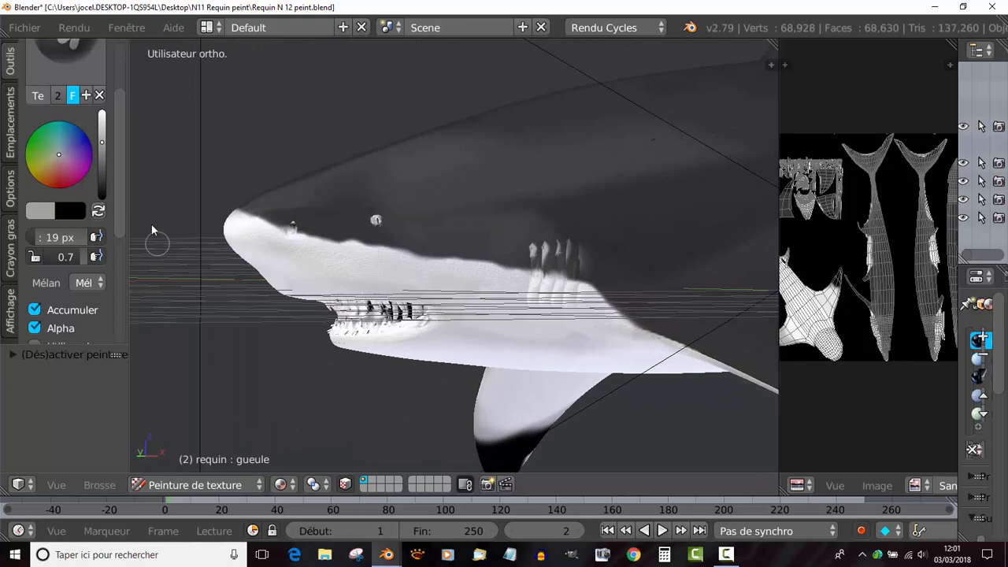
pyautogui.moveTo(128, 157)
pyautogui.mouseDown()
pyautogui.moveTo(235, 171)
pyautogui.moveTo(231, 130)
pyautogui.mouseUp()
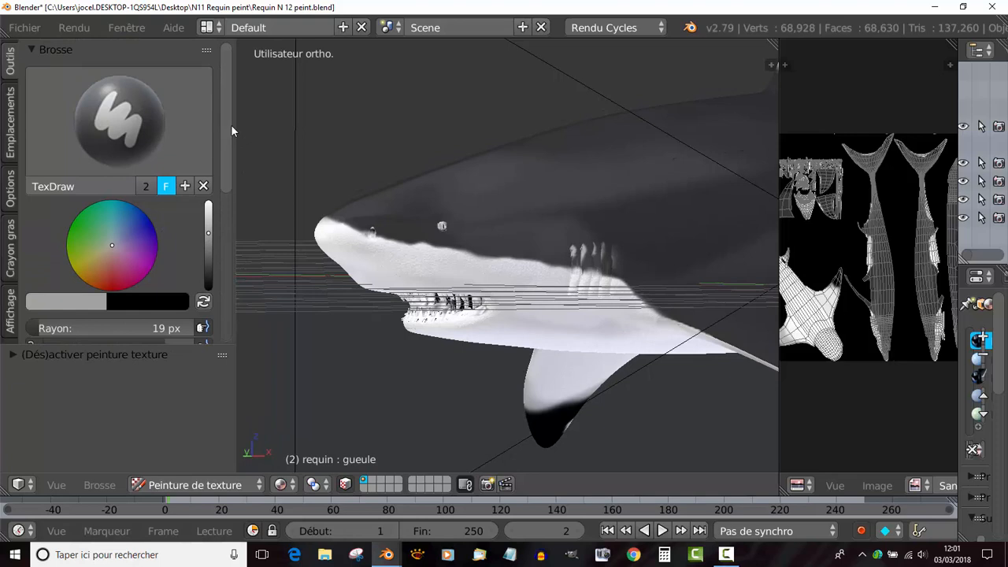
pyautogui.click(118, 126)
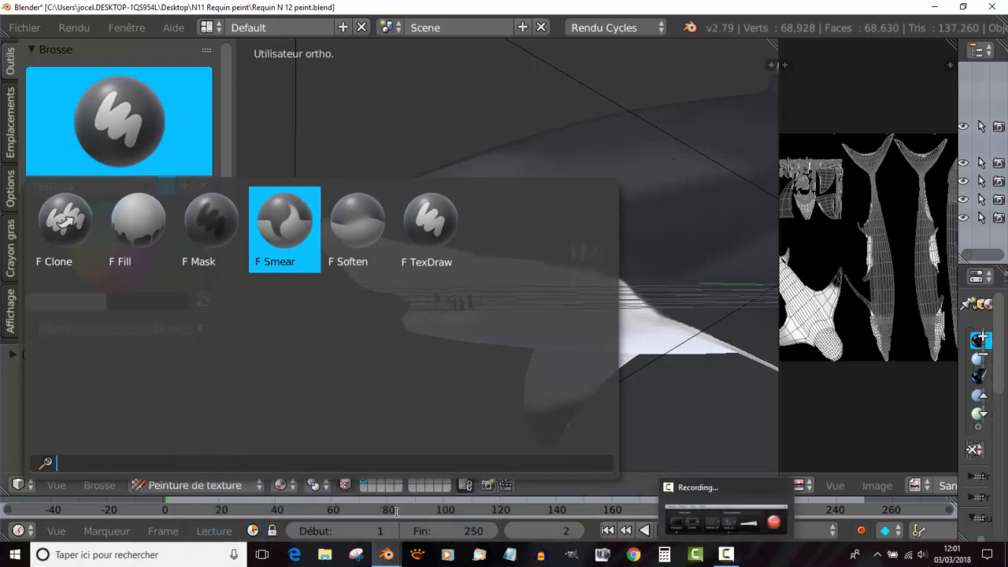
# Switch to the other Blender window with the cube, review the available brushes and fill the cube with pink using the Fill brush.
pyautogui.moveTo(386, 556)
pyautogui.click(504, 514)
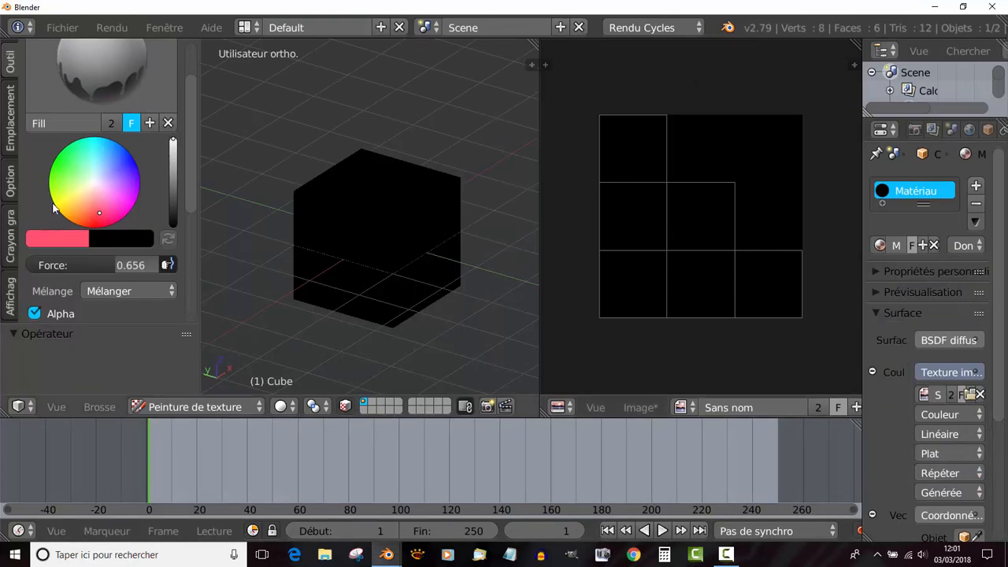
pyautogui.scroll(3, 189, 169)
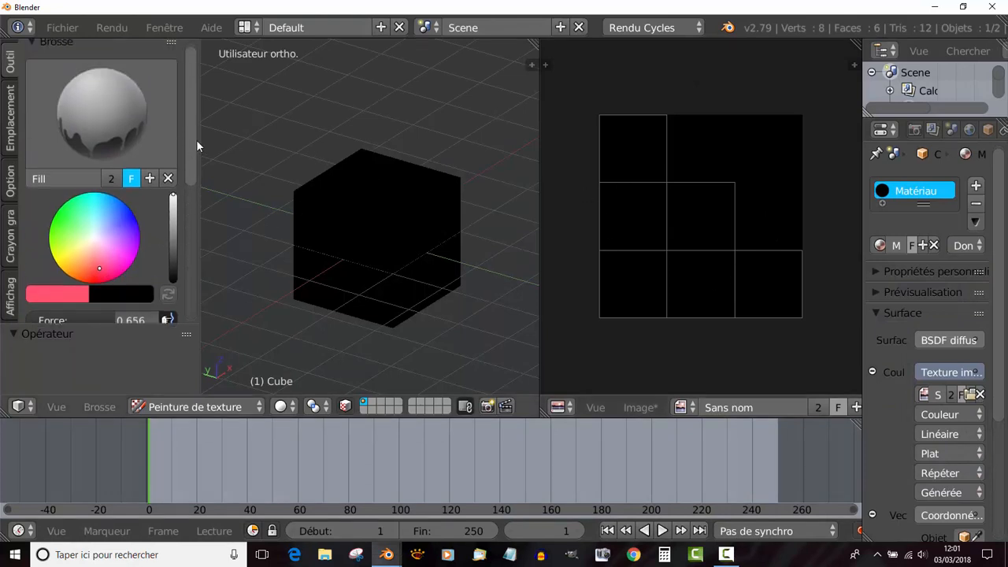
pyautogui.click(101, 114)
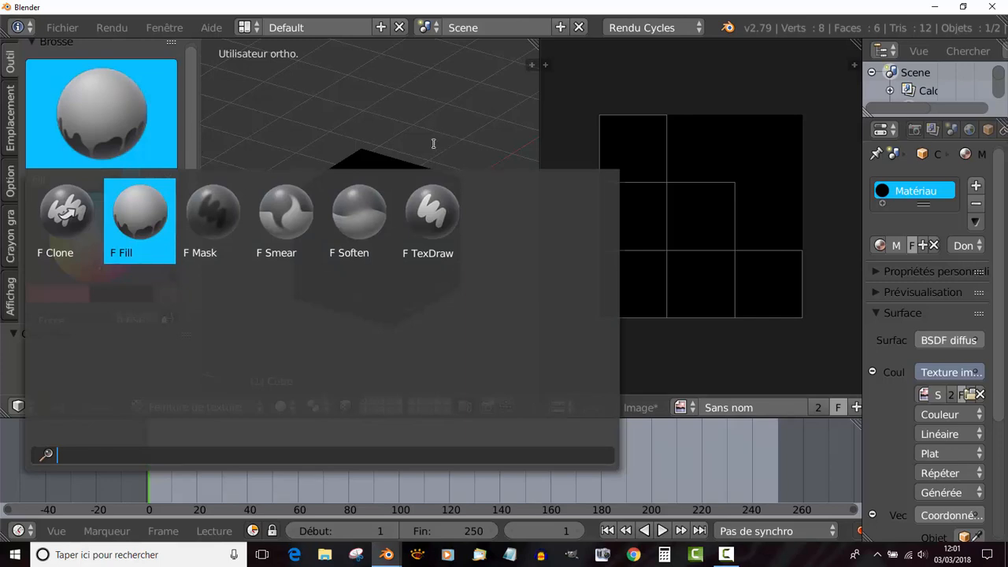
pyautogui.click(381, 255)
pyautogui.click(381, 249)
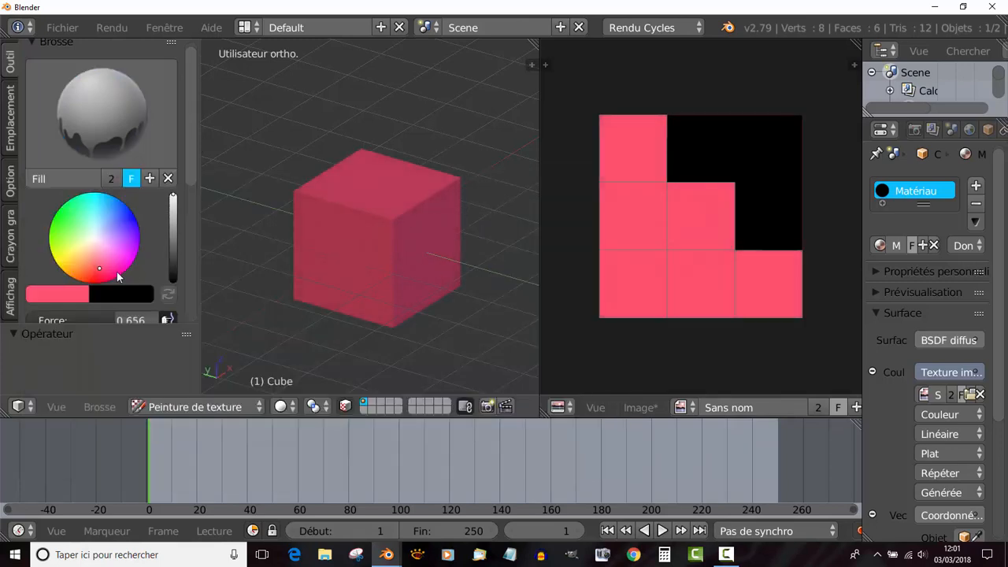
# Set the Fill brush color to light green and fill the cube with it until the color is solid.
pyautogui.moveTo(425, 249); pyautogui.dragTo(398, 228, button='middle')
pyautogui.click(55, 297)
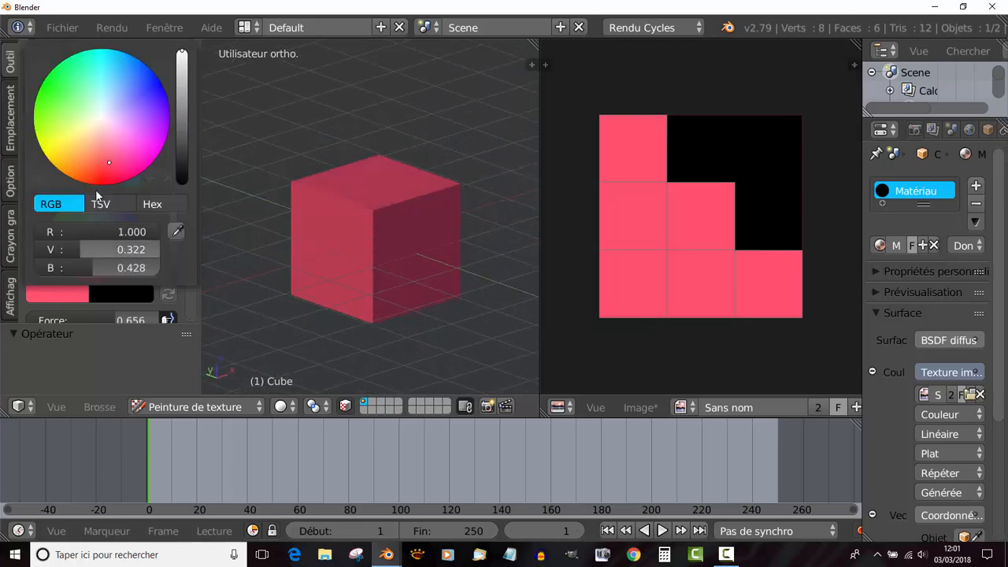
pyautogui.click(68, 94)
pyautogui.click(376, 219)
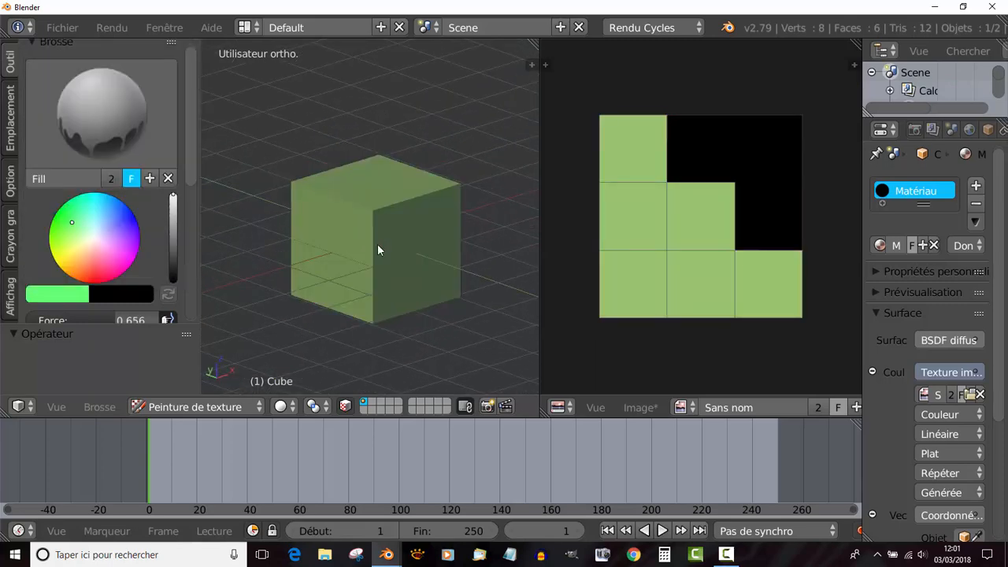
pyautogui.click(378, 244)
# Examine the Fill brush's strength and blending settings with the whole cube in view, and return to the brush preview.
pyautogui.scroll(-4, 338, 251)
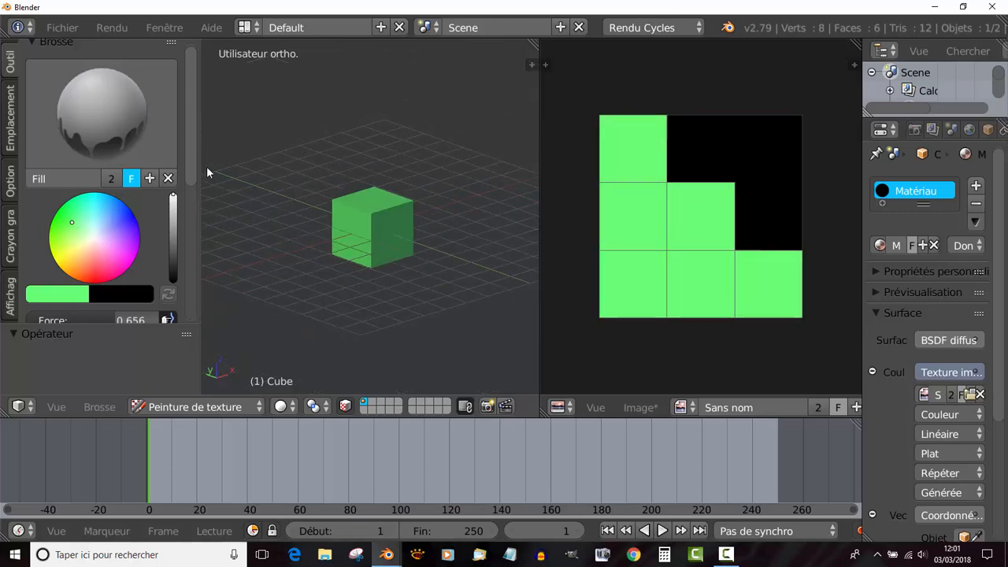
pyautogui.moveTo(195, 158); pyautogui.dragTo(196, 262)
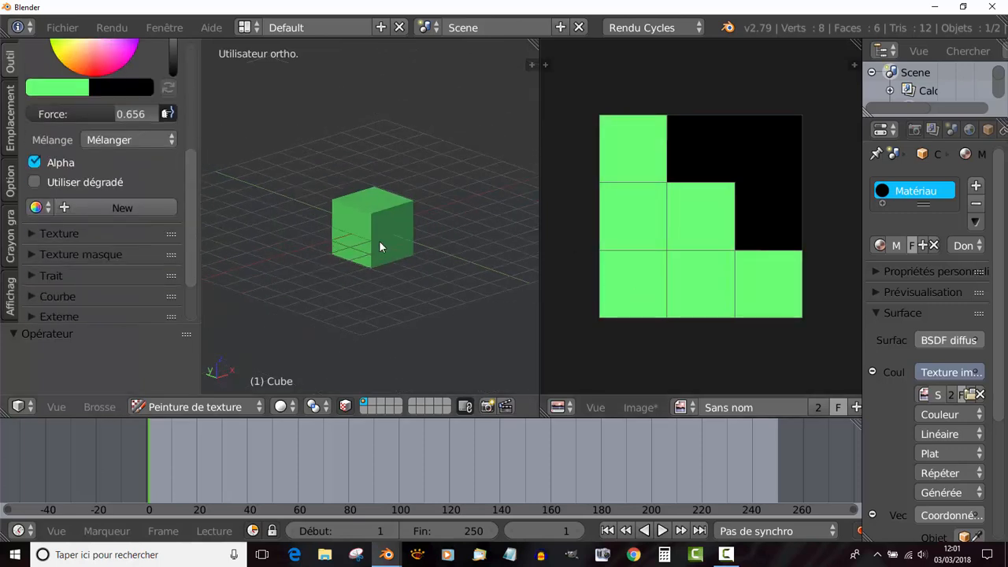
pyautogui.scroll(3, 314, 231)
pyautogui.moveTo(195, 193); pyautogui.dragTo(196, 100)
pyautogui.click(125, 89)
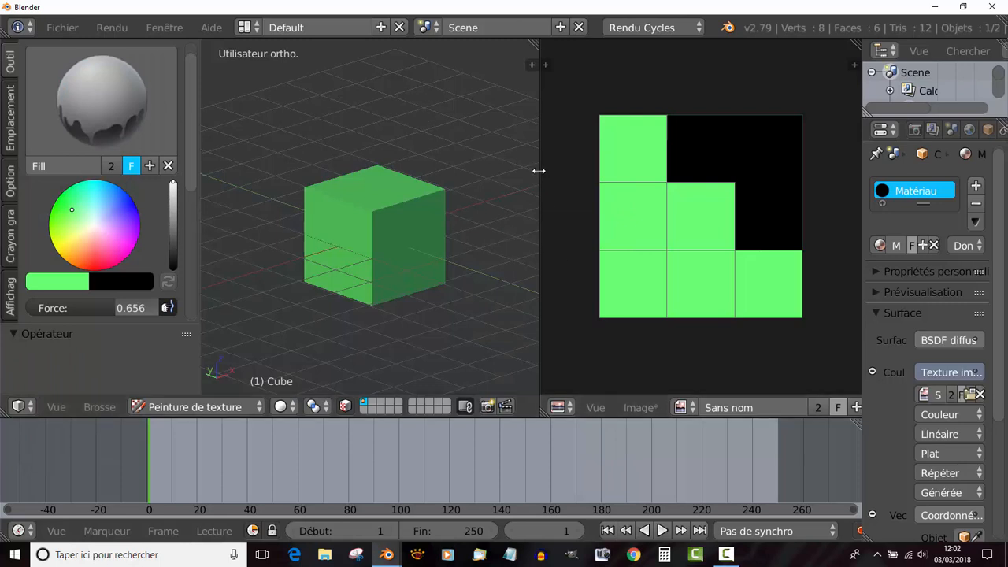
# Narrow the cube's 3D view and its tool shelf, and review the available texture paint brushes.
pyautogui.moveTo(535, 169)
pyautogui.mouseDown()
pyautogui.moveTo(483, 181)
pyautogui.moveTo(519, 177)
pyautogui.mouseUp()
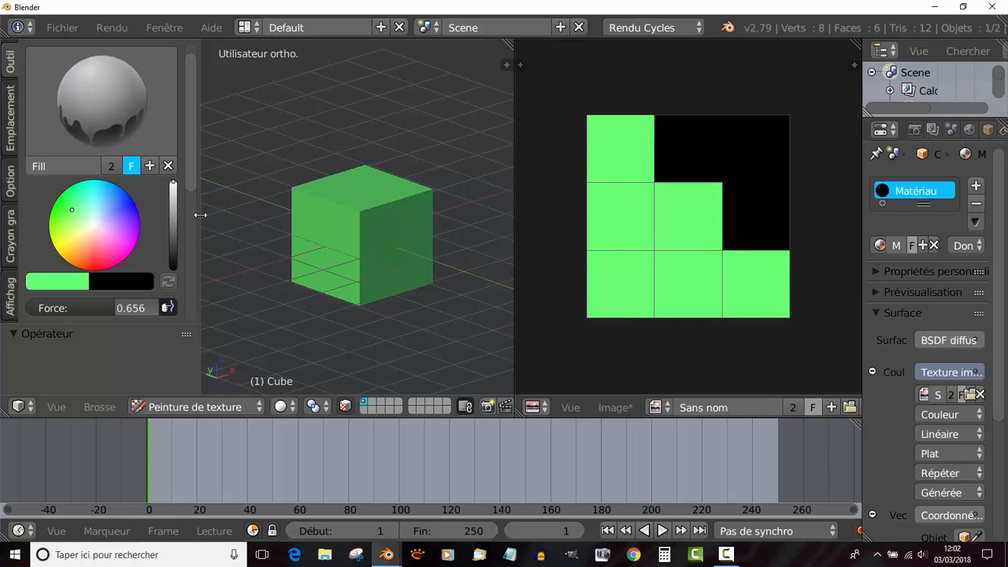
pyautogui.moveTo(200, 215); pyautogui.dragTo(149, 216)
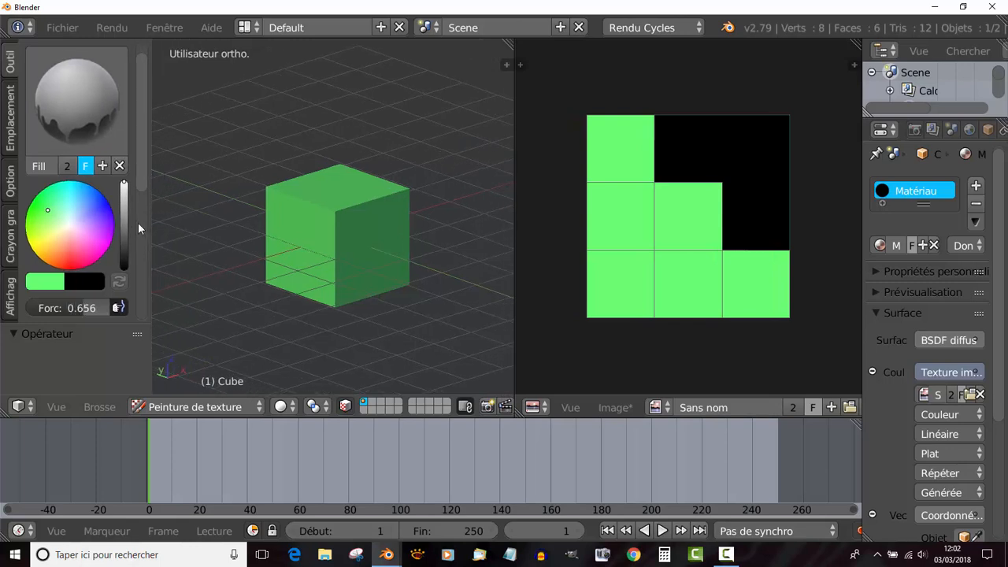
pyautogui.click(55, 97)
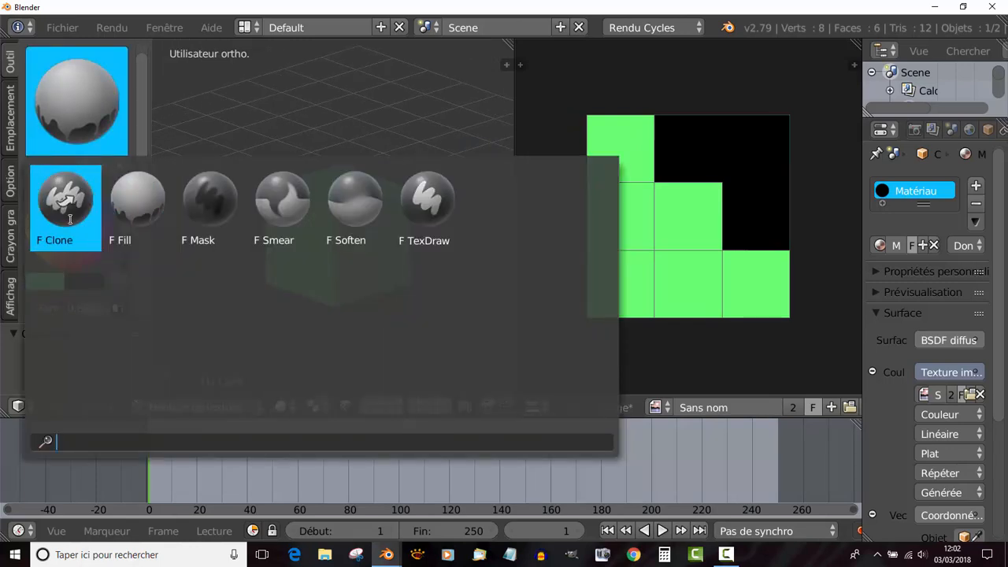
pyautogui.click(429, 98)
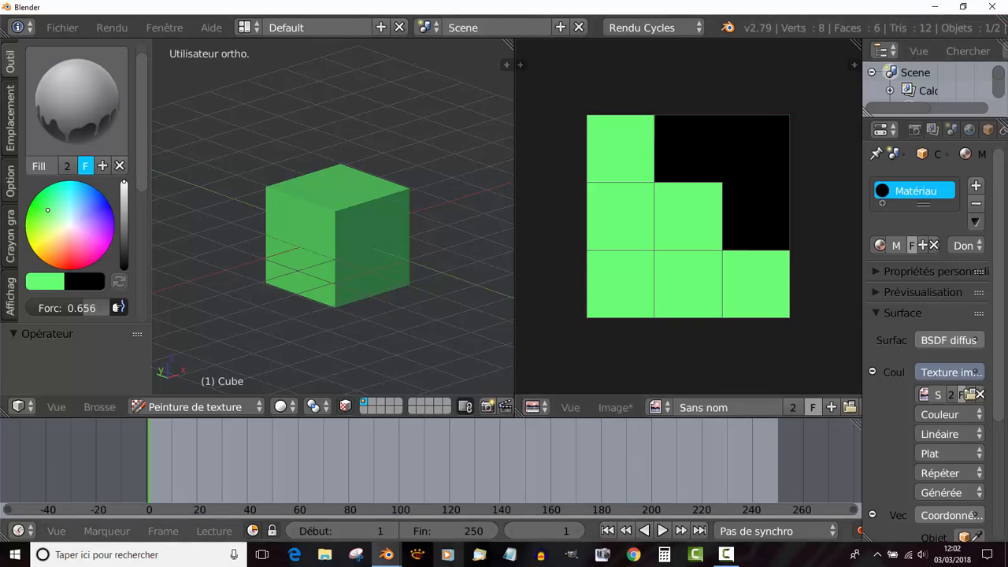
# Switch to the rendered shark window of Requin N 12 peint+ blessures.blend and quit that Blender session without saving.
pyautogui.moveTo(380, 547)
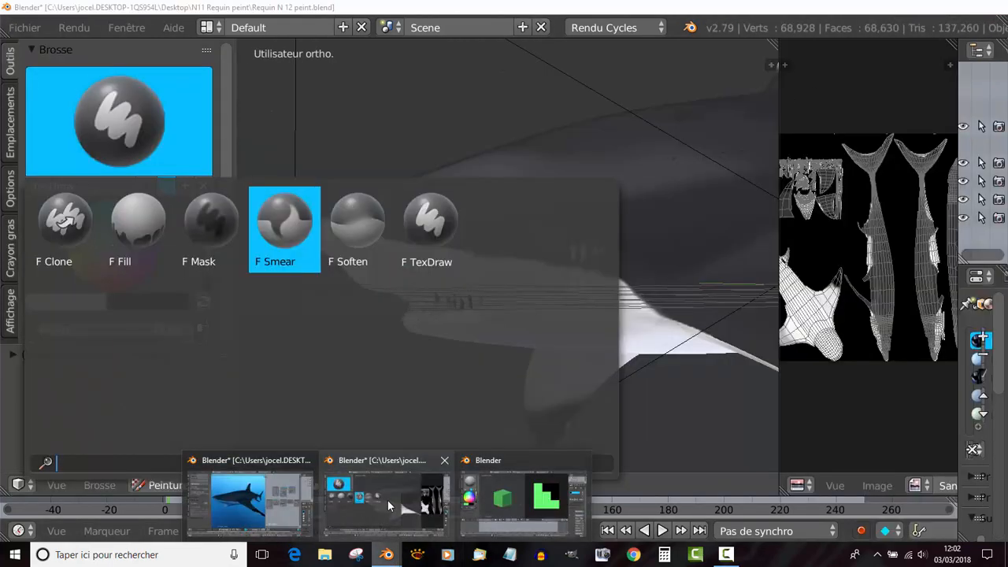
pyautogui.click(381, 500)
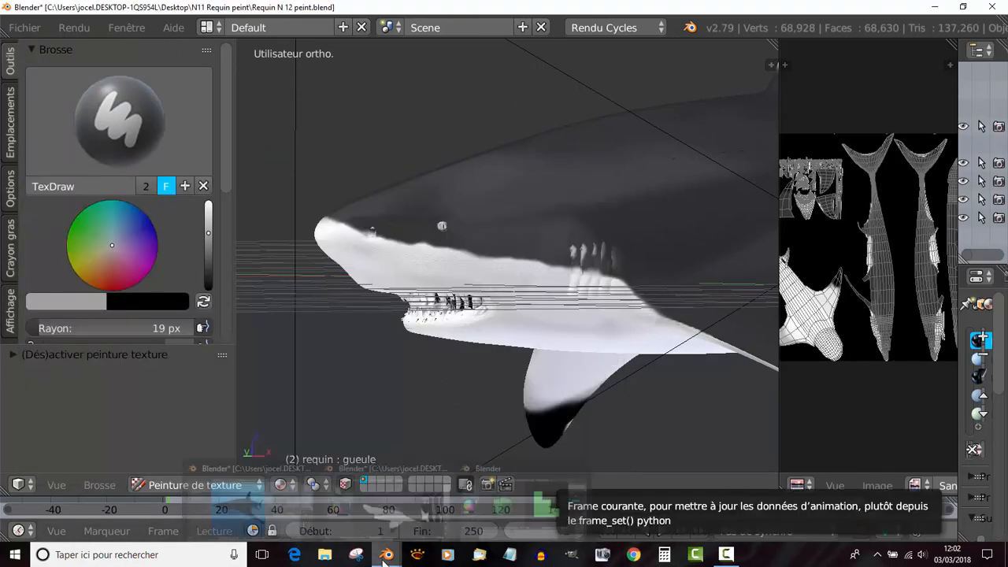
pyautogui.moveTo(357, 559)
pyautogui.click(252, 498)
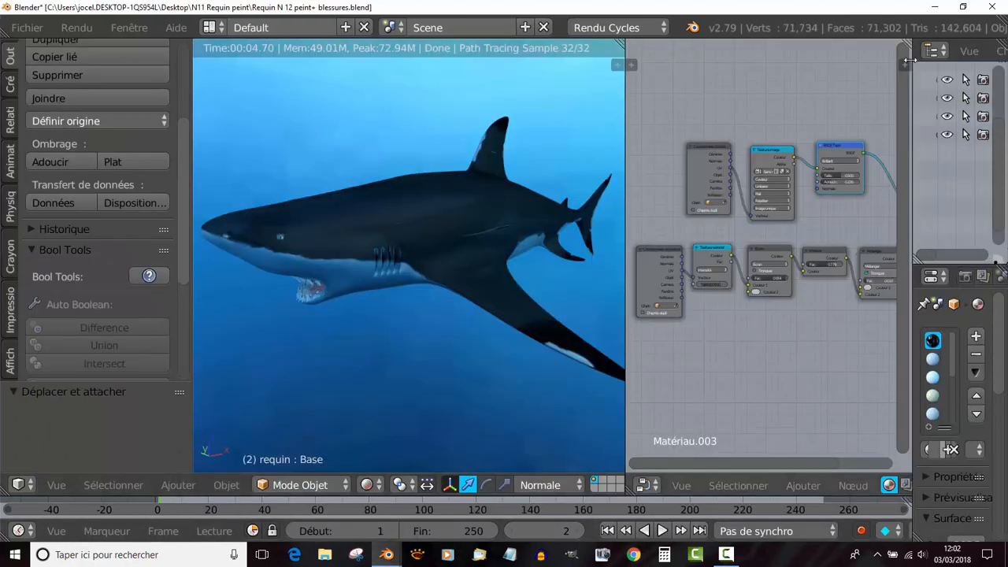
pyautogui.click(989, 6)
pyautogui.click(505, 322)
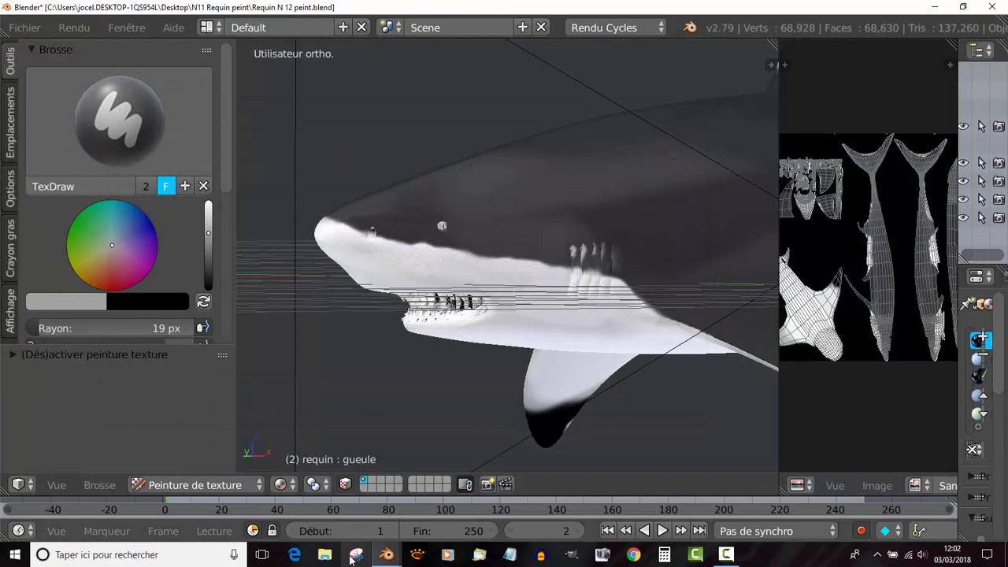
# Switch to the Blender window with the green cube and quit it without saving.
pyautogui.moveTo(386, 556)
pyautogui.click(455, 496)
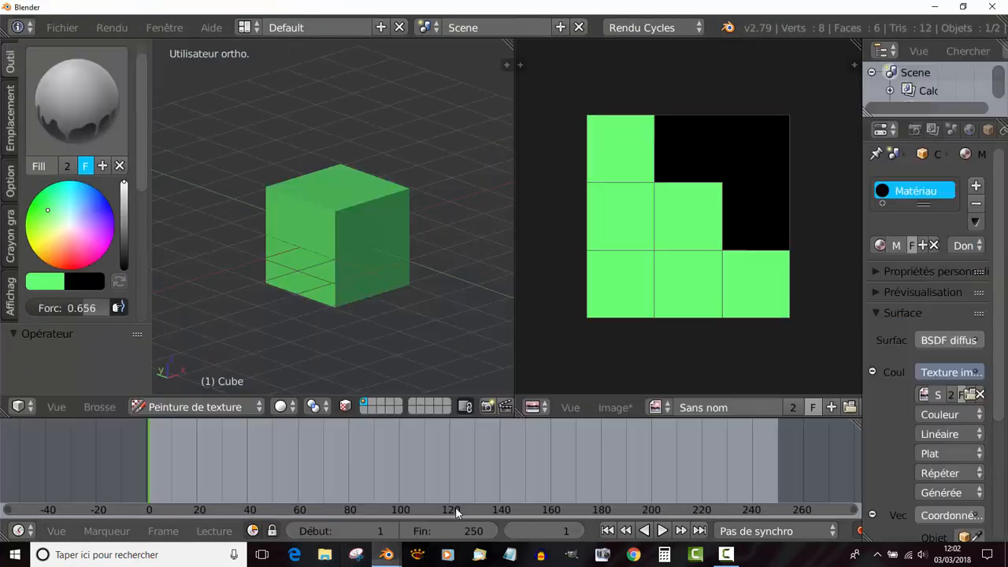
pyautogui.click(990, 6)
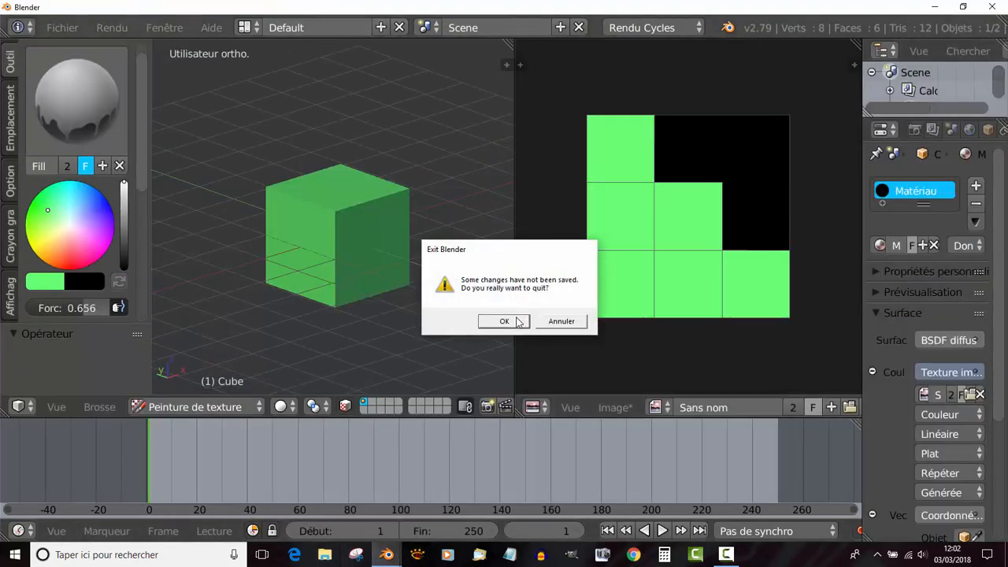
pyautogui.click(515, 323)
# Widen the tool shelf in the shark window and set the TexDraw brush's Force to 0.608.
pyautogui.scroll(2, 485, 338)
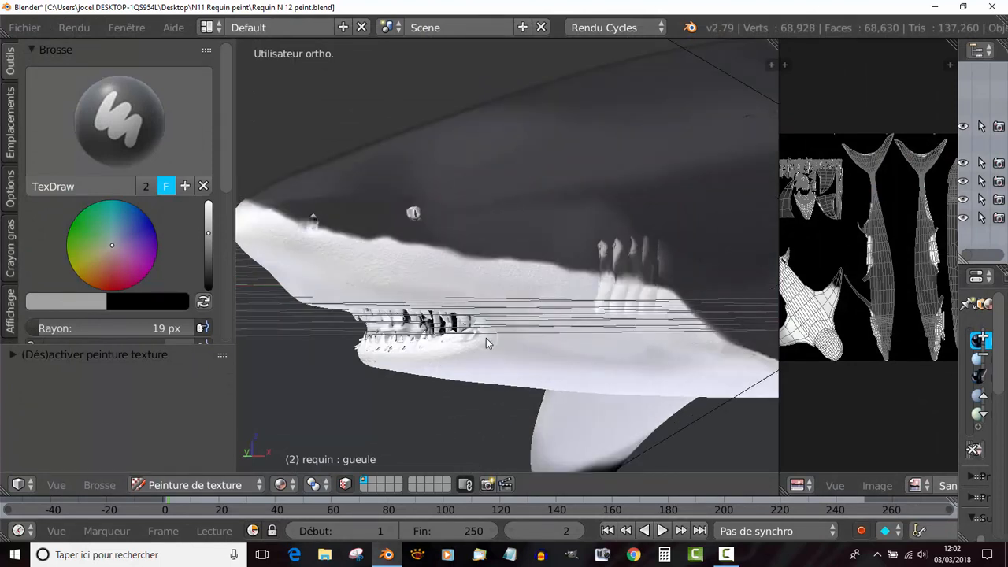
pyautogui.scroll(-1, 486, 338)
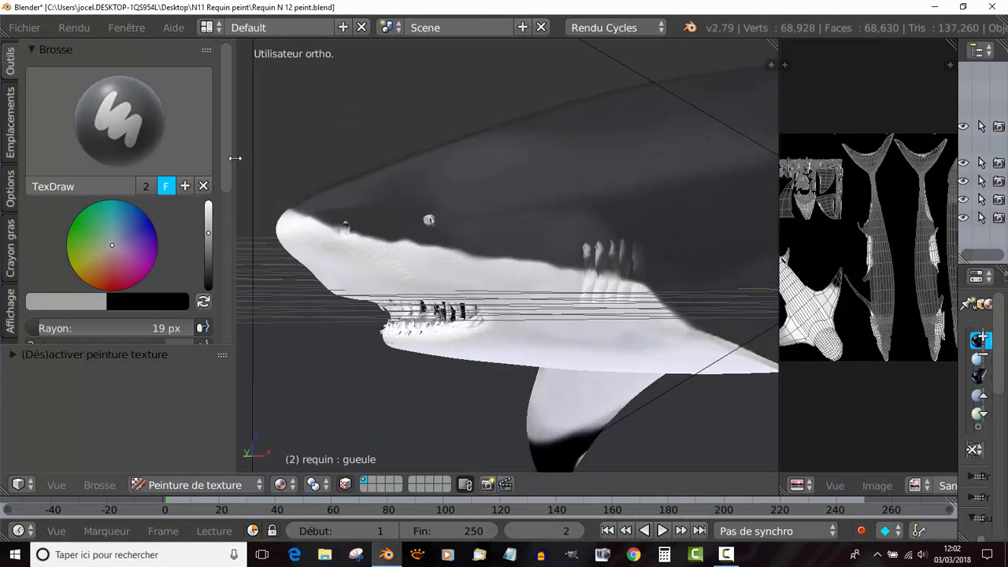
pyautogui.moveTo(233, 159)
pyautogui.mouseDown()
pyautogui.moveTo(263, 158)
pyautogui.moveTo(250, 230)
pyautogui.mouseUp()
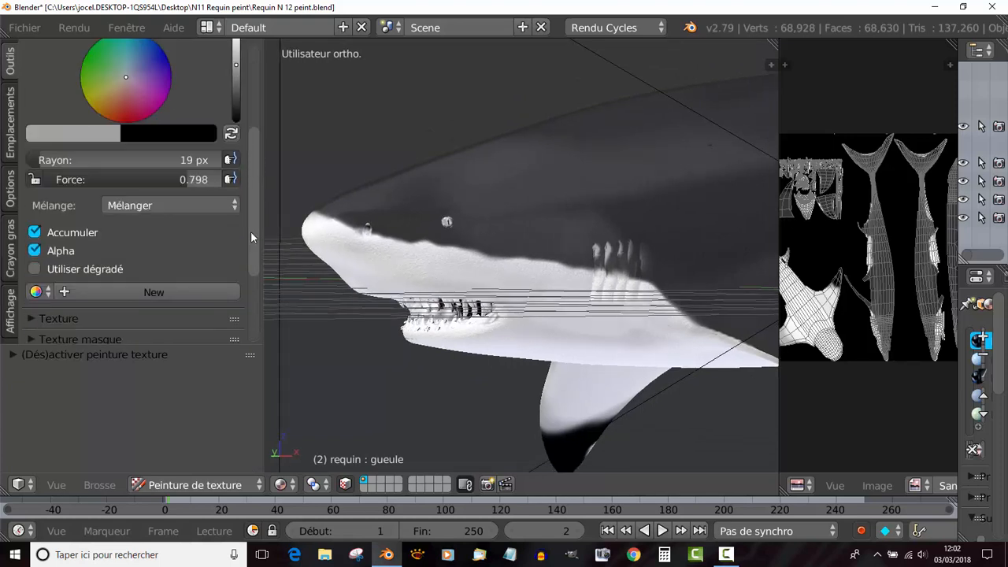
pyautogui.moveTo(167, 179)
pyautogui.mouseDown()
pyautogui.moveTo(177, 179)
pyautogui.moveTo(122, 180)
pyautogui.moveTo(165, 180)
pyautogui.moveTo(155, 180)
pyautogui.mouseUp()
# Check the brush's Trait settings briefly, collapse them and expand the Courbe settings with the falloff curve.
pyautogui.moveTo(246, 204); pyautogui.dragTo(251, 295)
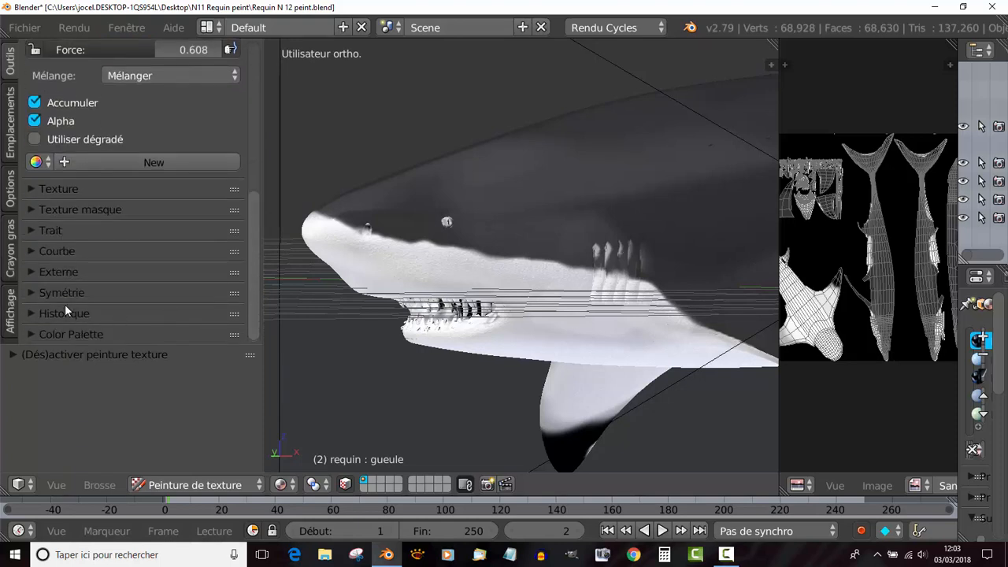
pyautogui.click(35, 231)
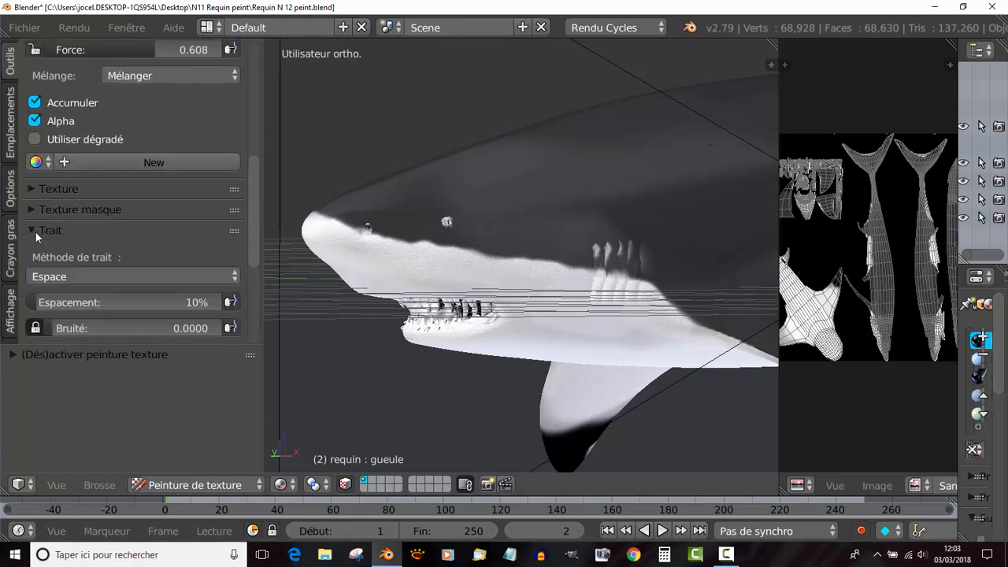
pyautogui.click(35, 231)
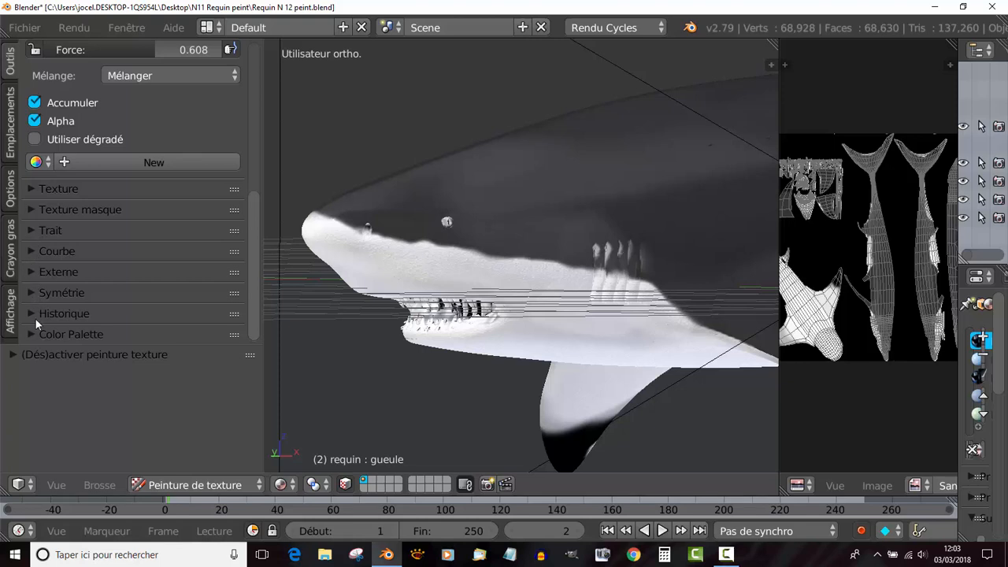
pyautogui.click(35, 251)
pyautogui.moveTo(251, 203); pyautogui.dragTo(253, 319)
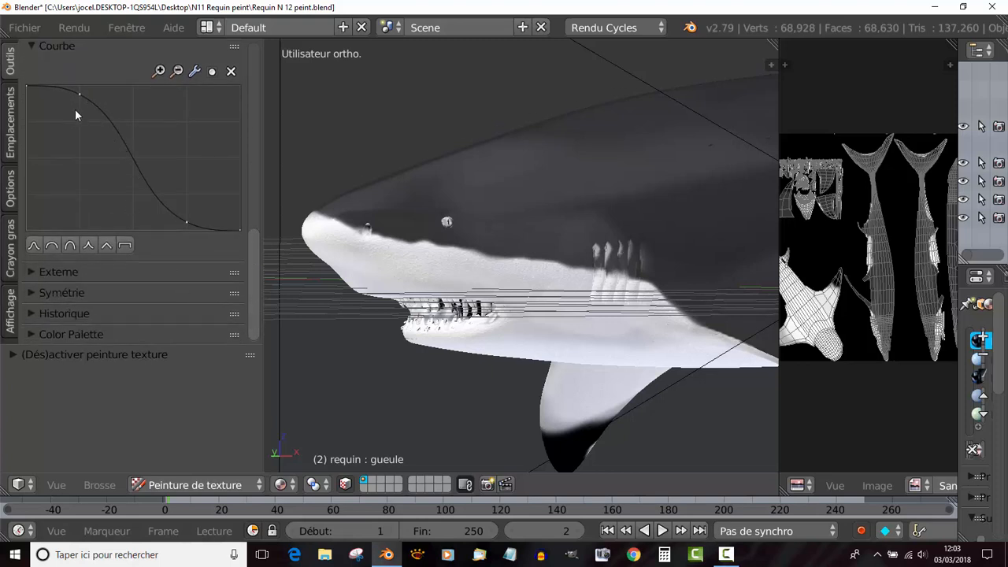
# Set the TexDraw brush color by sampling the dark grey skin on the shark's head with the eyedropper.
pyautogui.scroll(2, 356, 276)
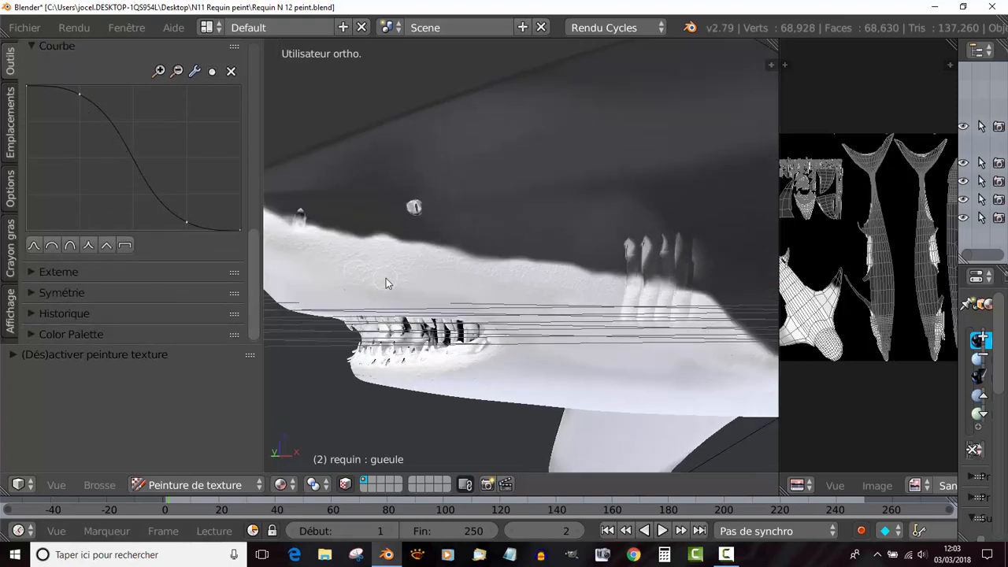
pyautogui.keyDown('shift'); pyautogui.moveTo(386, 282); pyautogui.dragTo(488, 279, button='middle'); pyautogui.keyUp('shift')
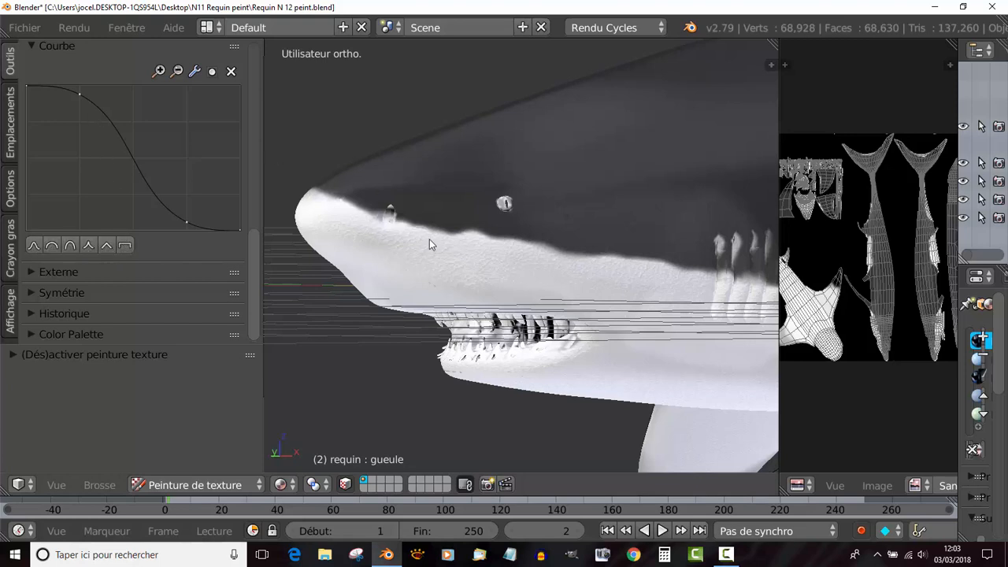
pyautogui.moveTo(257, 270); pyautogui.dragTo(262, 118)
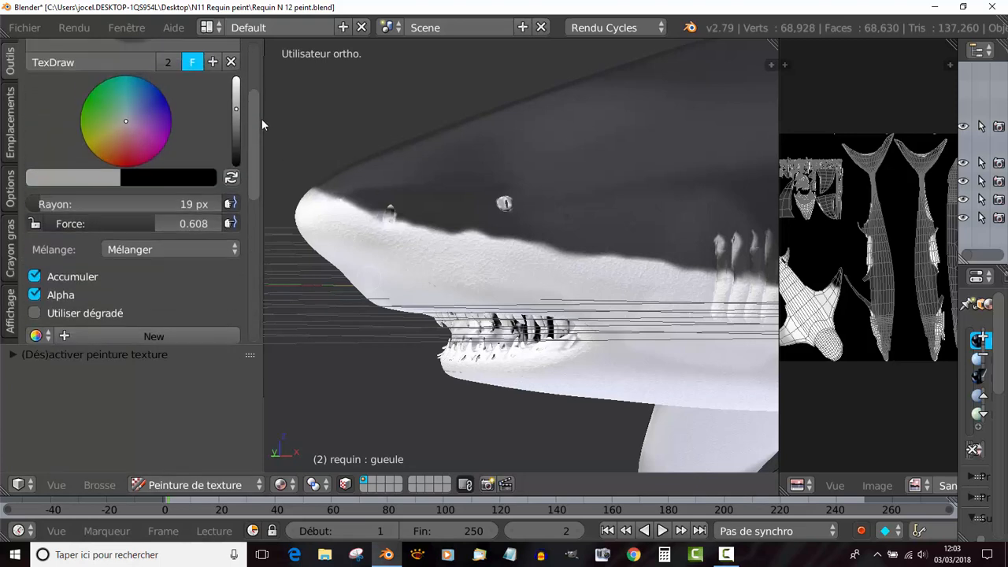
pyautogui.click(94, 189)
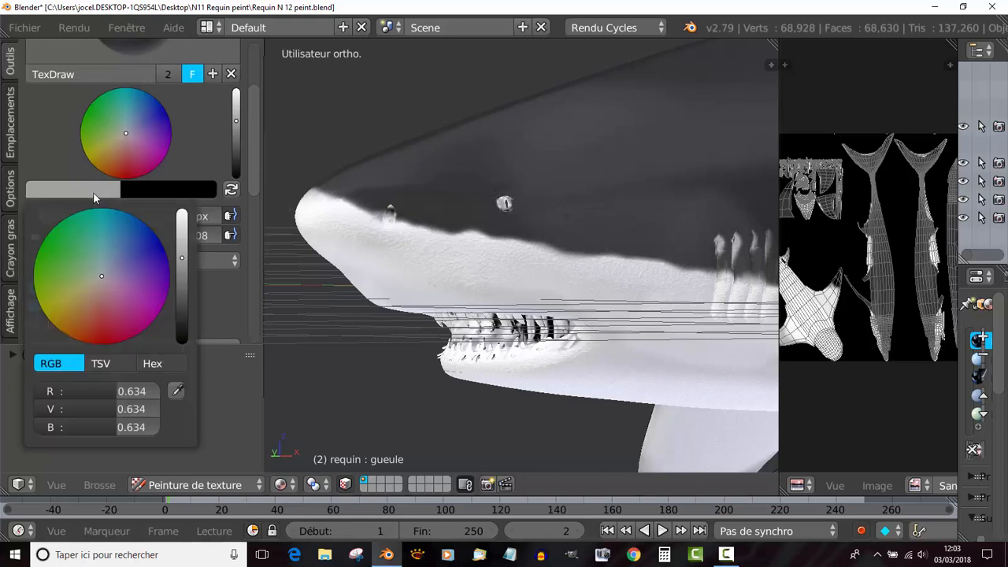
pyautogui.click(177, 391)
pyautogui.click(460, 171)
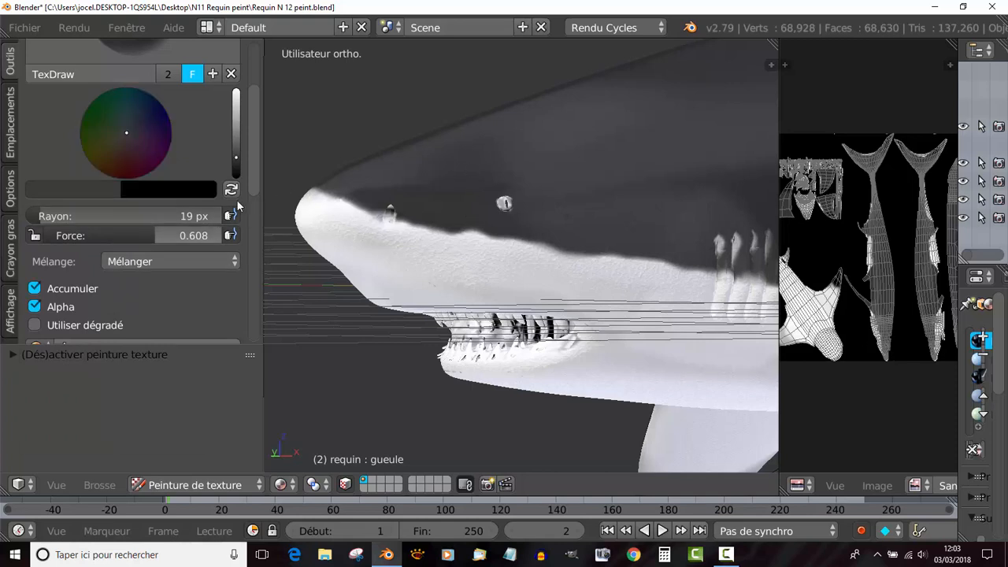
# Paint a short dark test stroke on the white skin below the eye using the existing falloff curve, and undo it.
pyautogui.moveTo(251, 170); pyautogui.dragTo(249, 296)
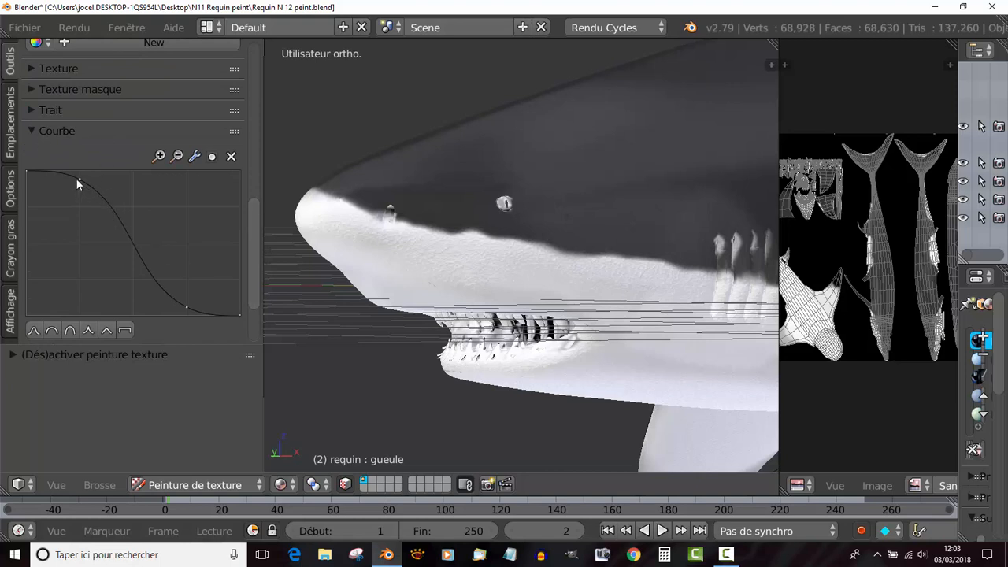
pyautogui.moveTo(415, 237); pyautogui.dragTo(477, 250)
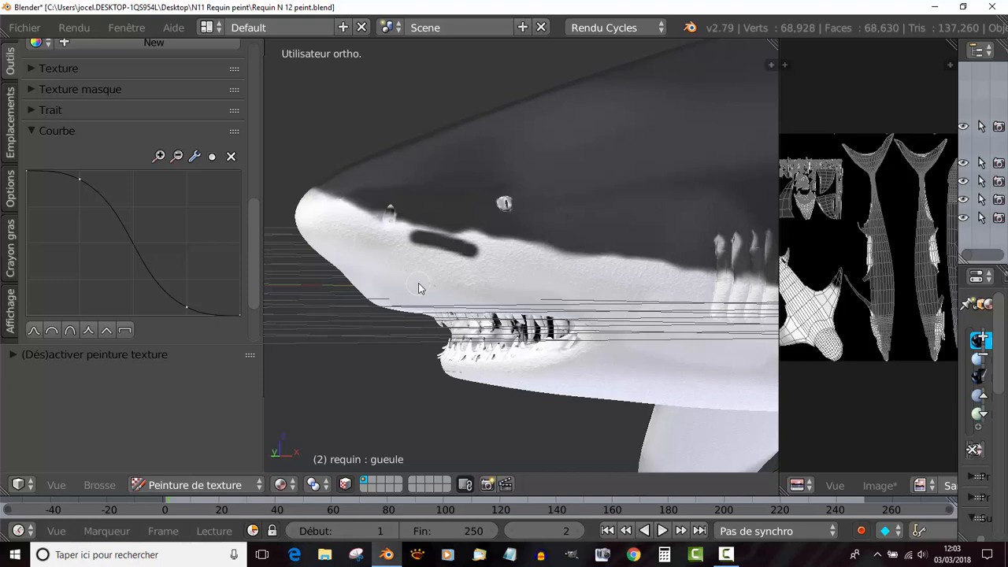
pyautogui.hotkey('ctrl', 'z')
# Lower the falloff curve's first inner point to X 0.20906, Y 0.44862, then X 0.19444, Y 0.13828, undoing each test stroke on the snout.
pyautogui.moveTo(79, 179); pyautogui.dragTo(71, 250)
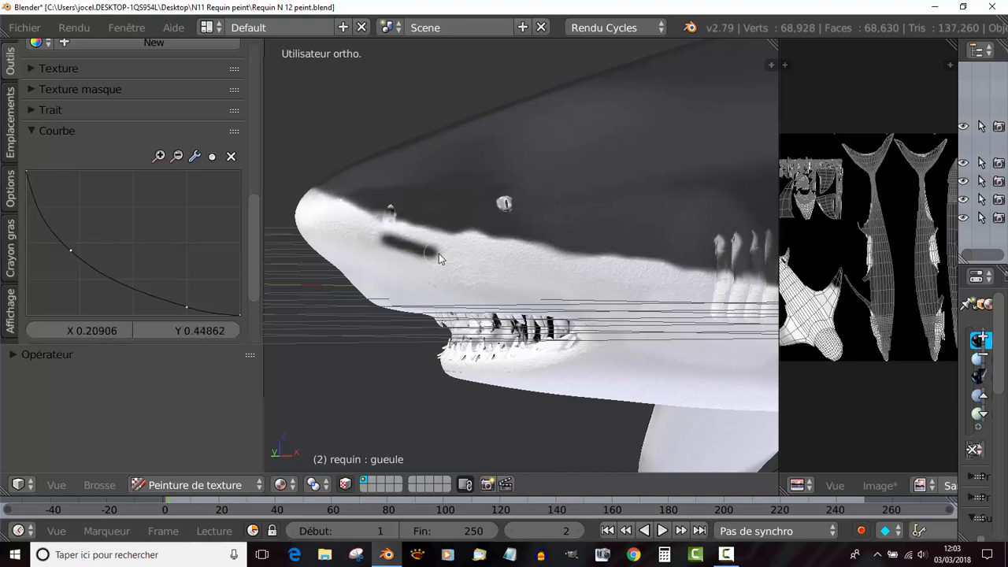
pyautogui.scroll(2, 396, 280)
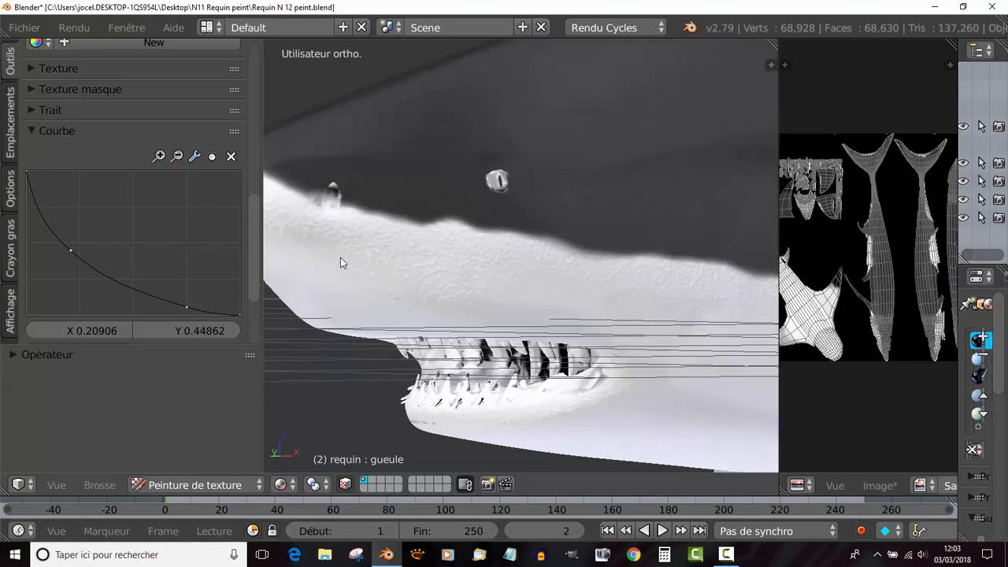
pyautogui.moveTo(67, 254); pyautogui.dragTo(66, 300)
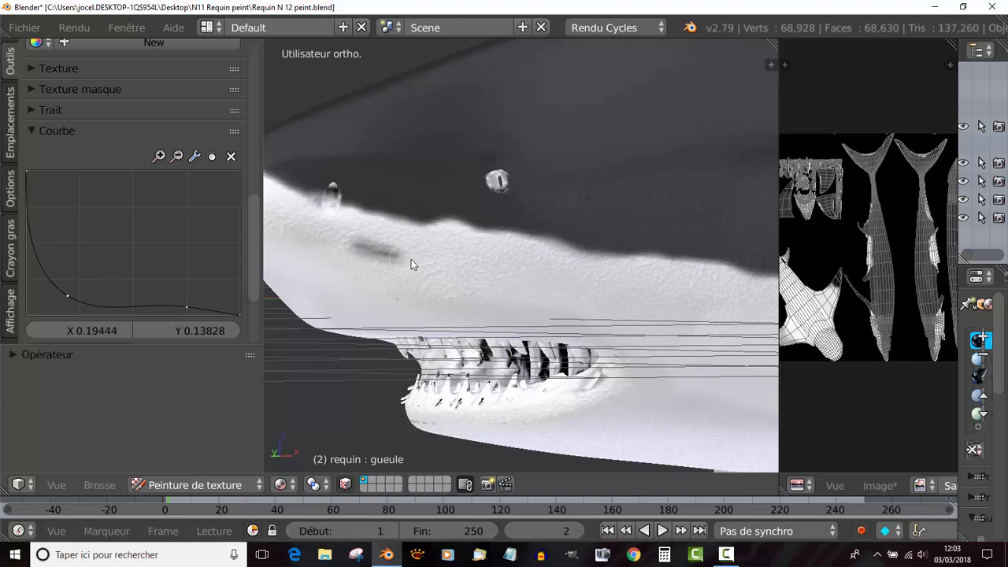
pyautogui.moveTo(457, 270)
pyautogui.mouseDown()
pyautogui.moveTo(287, 273)
pyautogui.moveTo(352, 263)
pyautogui.mouseUp()
pyautogui.hotkey('ctrl', 'z')
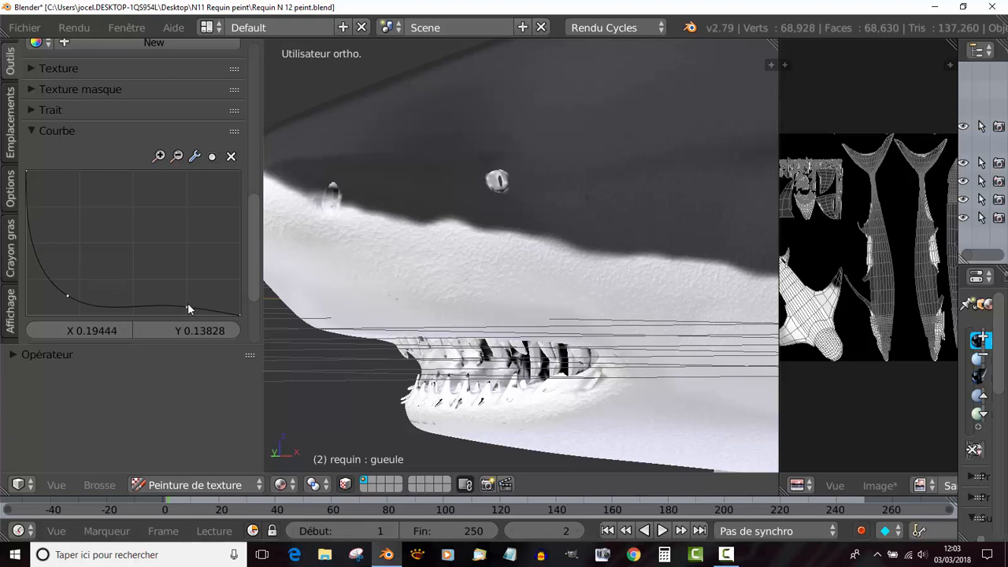
# Raise the curve's second inner point to X 0.79678, Y 0.56431, undo a test stroke, and lower the point to X 0.80263, Y 0.20655.
pyautogui.moveTo(188, 309); pyautogui.dragTo(196, 234)
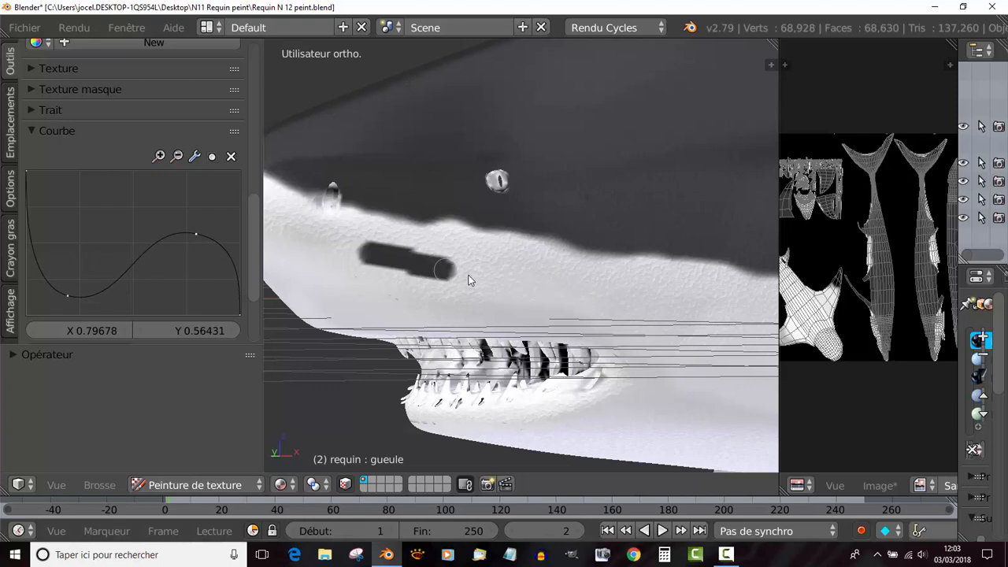
pyautogui.moveTo(469, 280)
pyautogui.mouseDown()
pyautogui.moveTo(489, 282)
pyautogui.moveTo(398, 263)
pyautogui.mouseUp()
pyautogui.hotkey('ctrl', 'z')
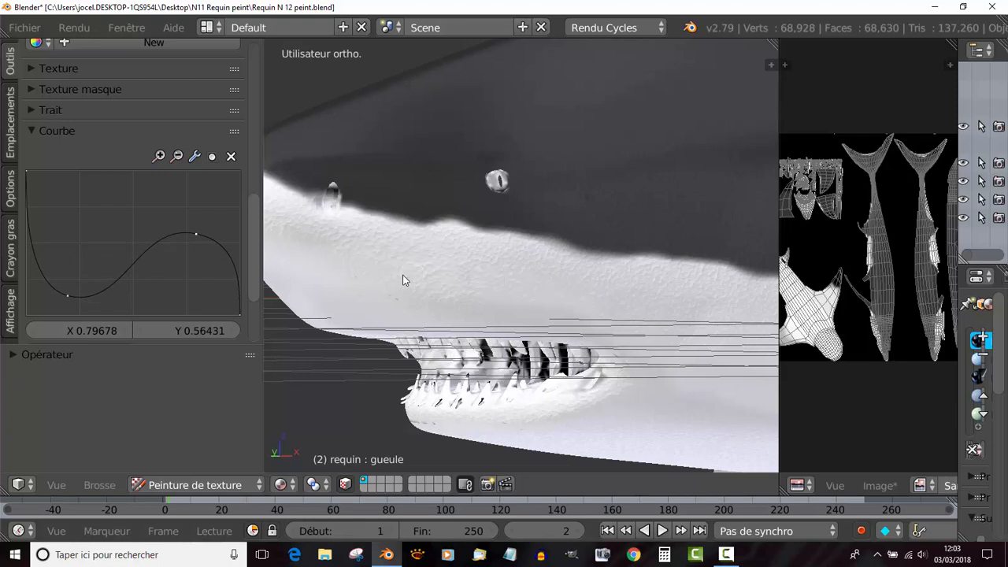
pyautogui.moveTo(191, 236); pyautogui.dragTo(199, 289)
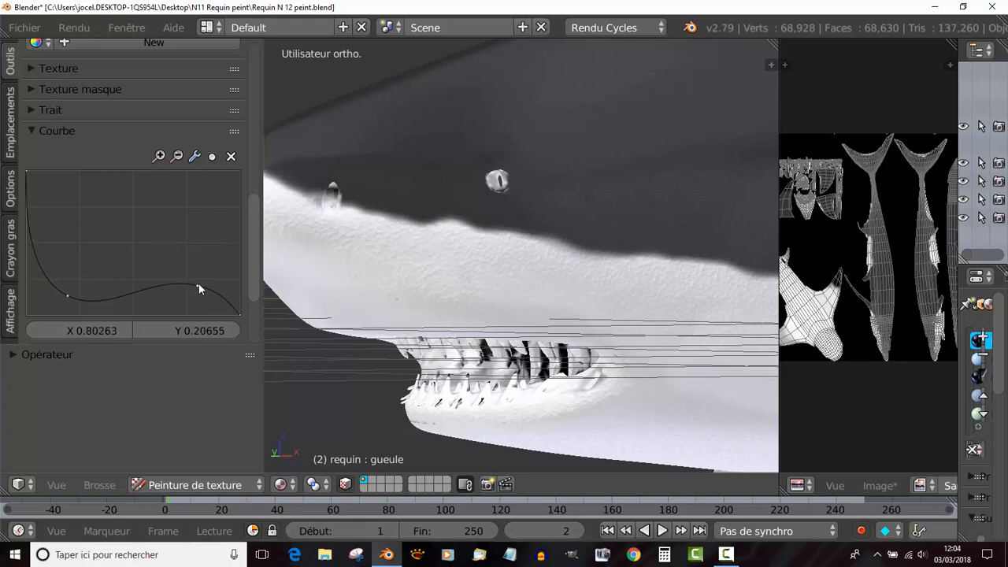
pyautogui.moveTo(254, 250); pyautogui.dragTo(250, 308)
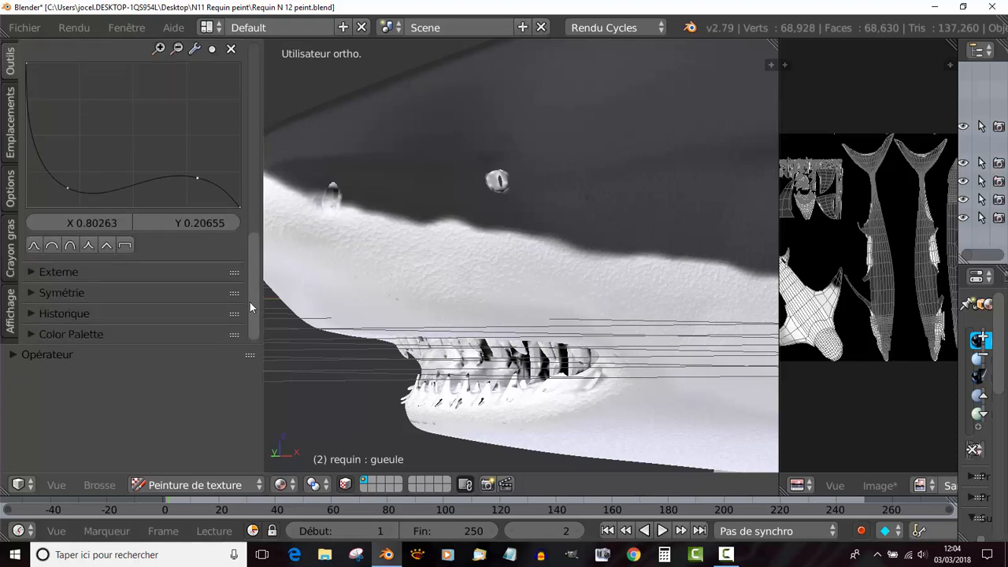
# Apply the Smooth falloff preset to the TexDraw curve, paint a test stroke on the white skin below the eye, and undo it.
pyautogui.click(35, 245)
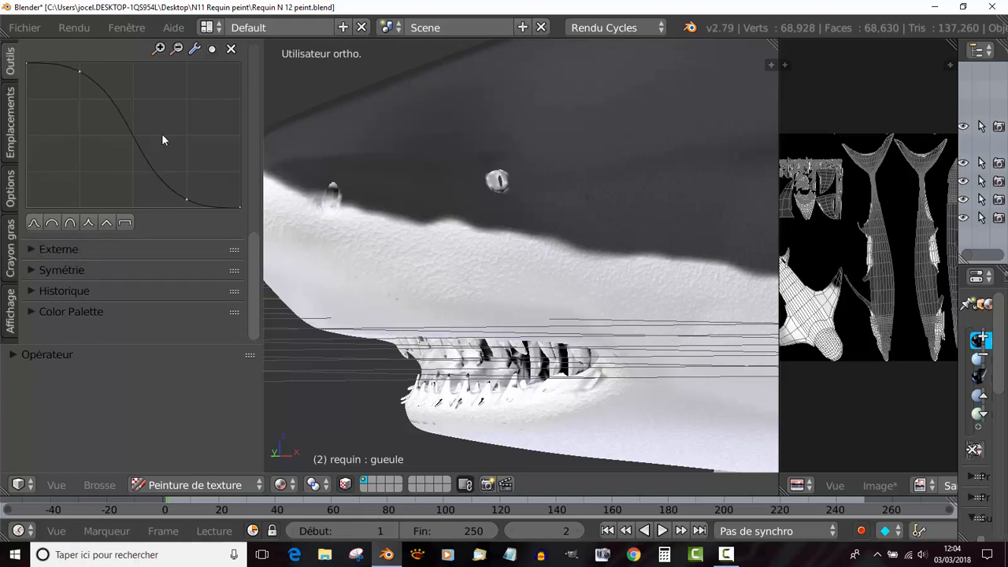
pyautogui.moveTo(375, 227); pyautogui.dragTo(426, 247)
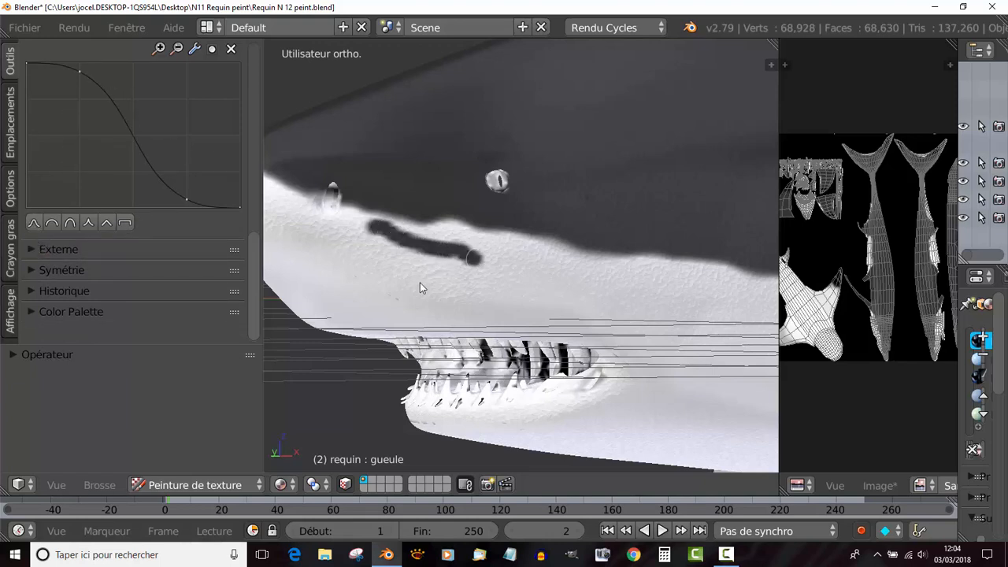
pyautogui.hotkey('ctrl', 'z')
# Apply the Round falloff preset, paint a short test stroke on the white snout skin, and undo it.
pyautogui.click(52, 223)
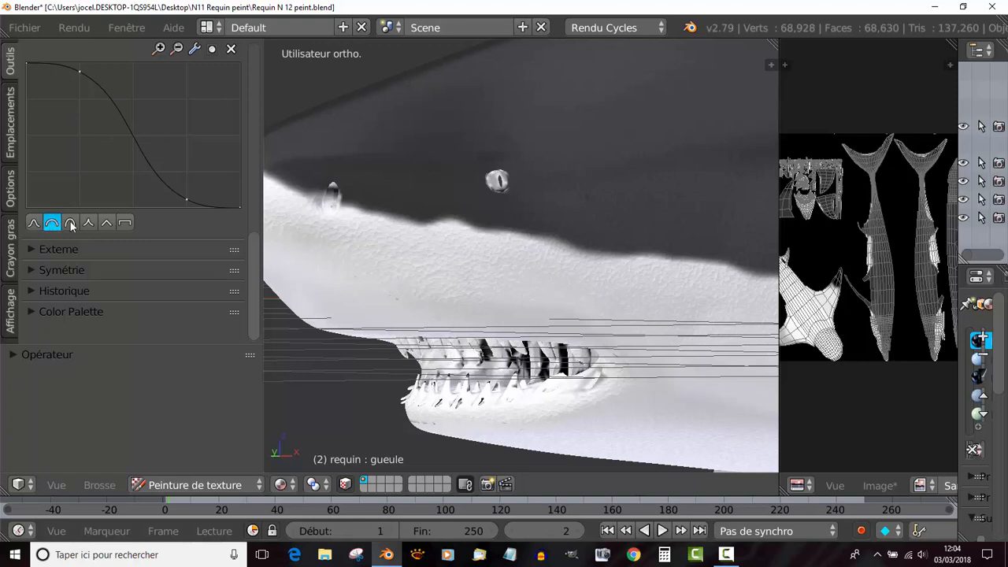
pyautogui.click(70, 223)
pyautogui.moveTo(355, 249)
pyautogui.mouseDown()
pyautogui.moveTo(463, 265)
pyautogui.moveTo(360, 248)
pyautogui.moveTo(386, 264)
pyautogui.moveTo(459, 268)
pyautogui.moveTo(356, 251)
pyautogui.moveTo(387, 266)
pyautogui.mouseUp()
pyautogui.hotkey('ctrl', 'z')
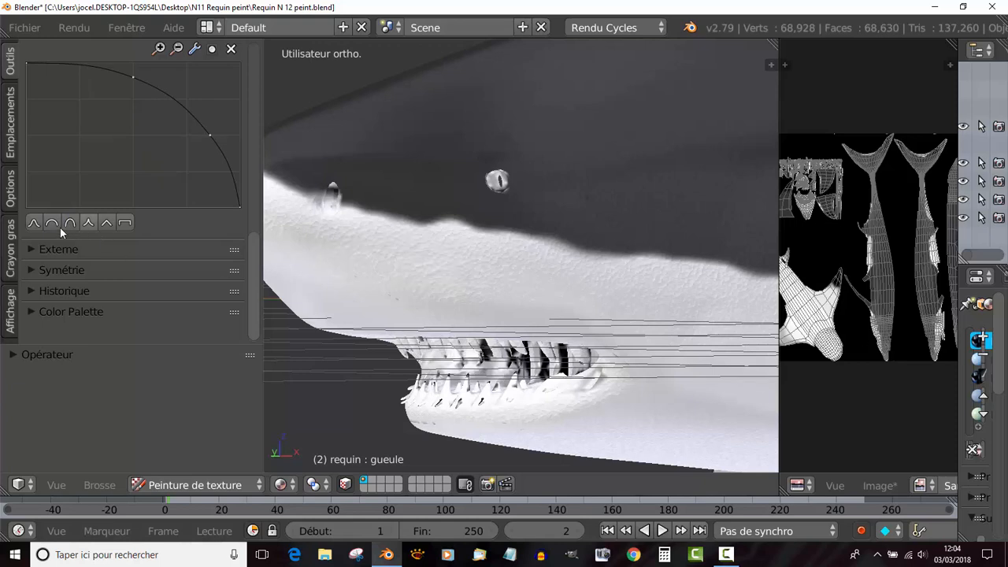
# Set the TexDraw brush strength (Force) to 0.419 and turn off Accumuler.
pyautogui.moveTo(255, 253); pyautogui.dragTo(255, 170)
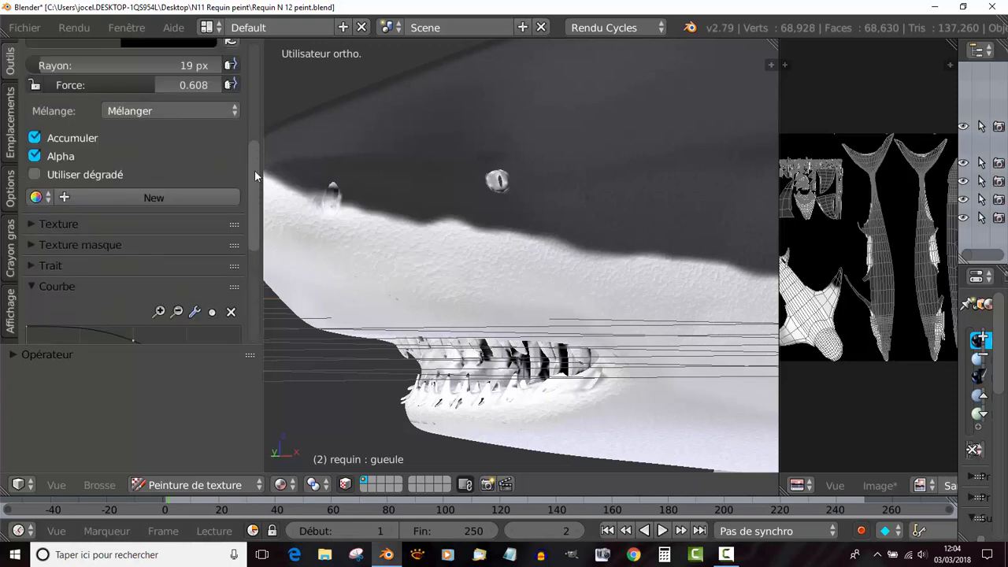
pyautogui.moveTo(145, 85); pyautogui.dragTo(122, 85)
pyautogui.scroll(-5, 186, 247)
pyautogui.scroll(4, 184, 248)
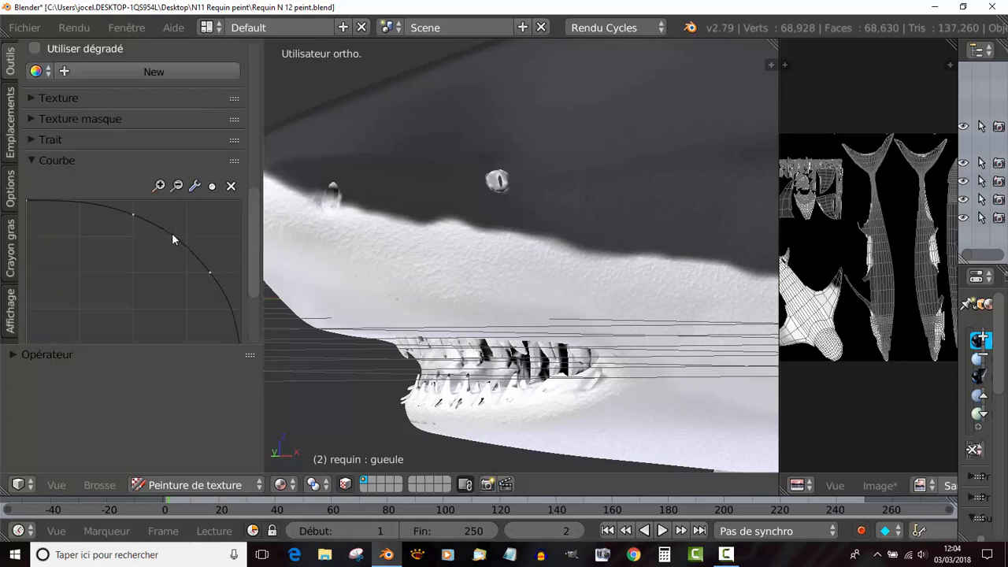
pyautogui.click(34, 86)
# Reapply the Smooth falloff preset, enlarge the brush radius, paint a wide test stroke above the mouth, and undo it.
pyautogui.scroll(-4, 108, 232)
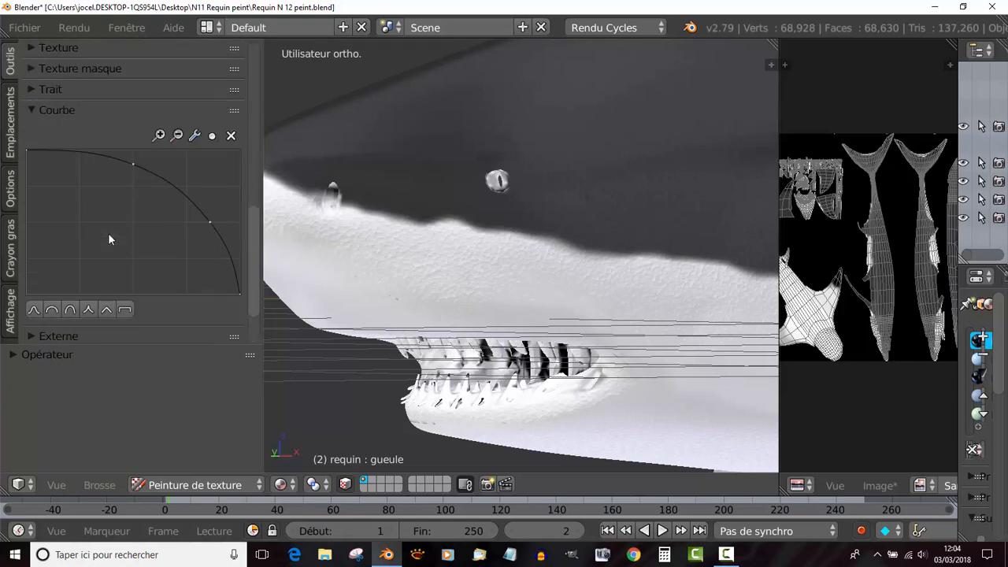
pyautogui.click(34, 310)
pyautogui.press('f')
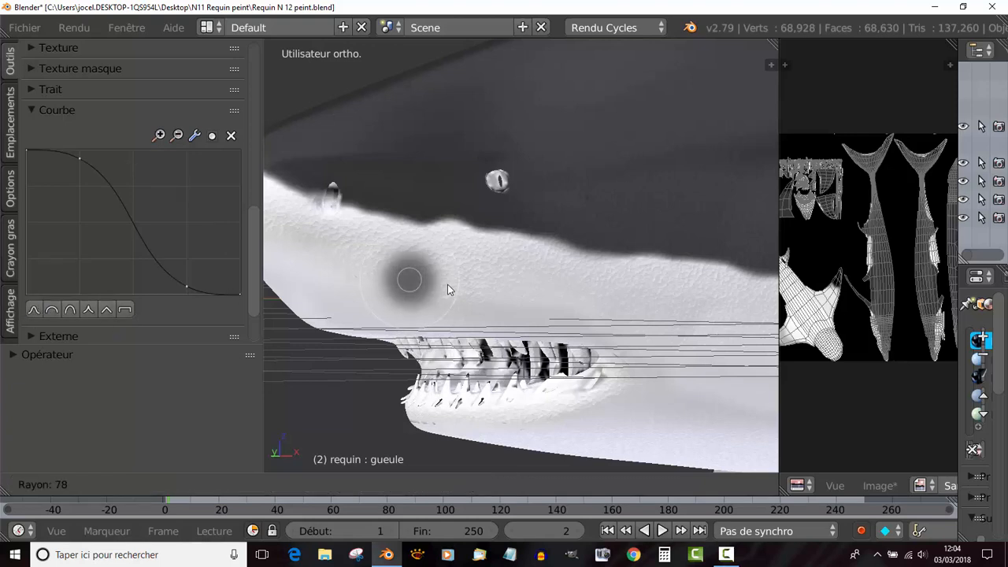
pyautogui.click(447, 276)
pyautogui.moveTo(449, 274)
pyautogui.mouseDown()
pyautogui.moveTo(499, 281)
pyautogui.moveTo(417, 272)
pyautogui.mouseUp()
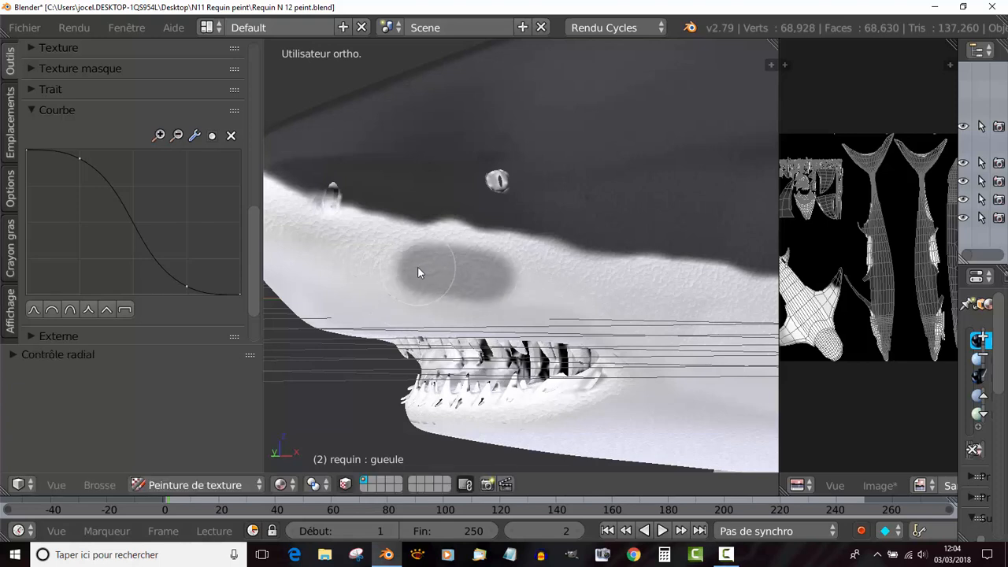
pyautogui.hotkey('ctrl', 'z')
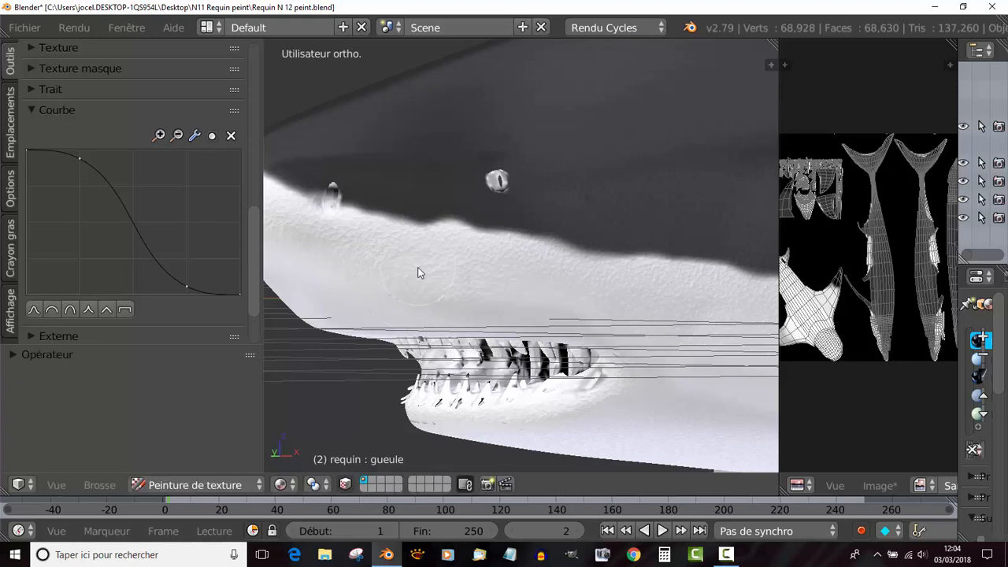
# Apply the Root falloff preset, paint a wide test stroke above the mouth, and undo it.
pyautogui.click(128, 309)
pyautogui.moveTo(401, 269)
pyautogui.mouseDown()
pyautogui.moveTo(486, 286)
pyautogui.moveTo(438, 304)
pyautogui.mouseUp()
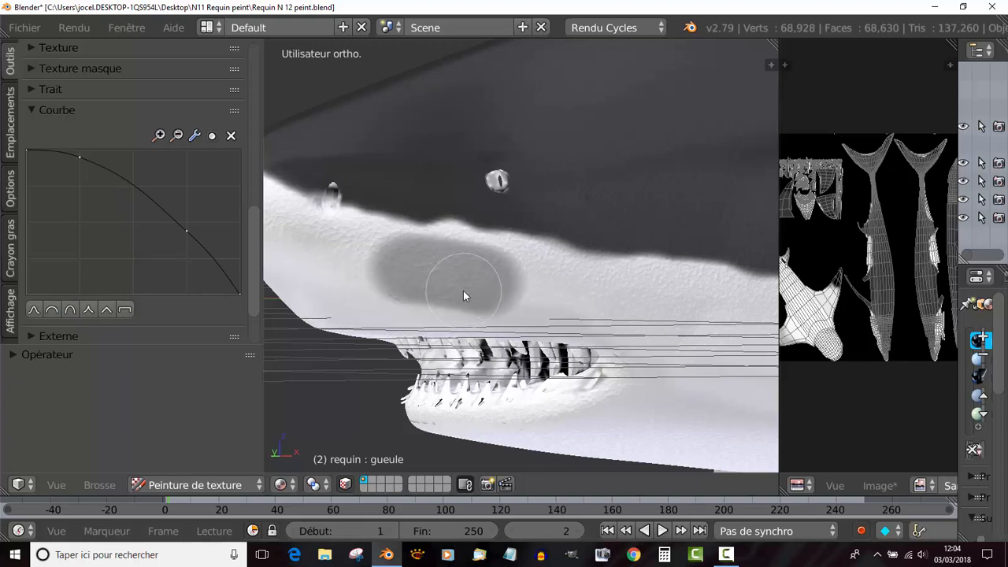
pyautogui.hotkey('ctrl', 'z')
# Apply the Sharp falloff preset, paint overlapping test strokes with the large brush and one with a 19 px radius, and undo them all.
pyautogui.click(92, 309)
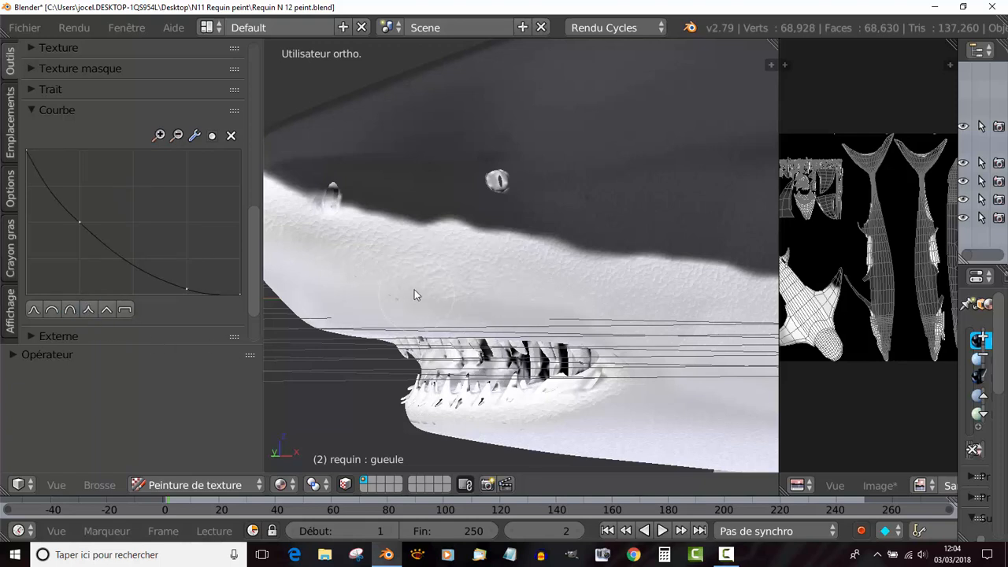
pyautogui.moveTo(425, 274); pyautogui.dragTo(469, 280)
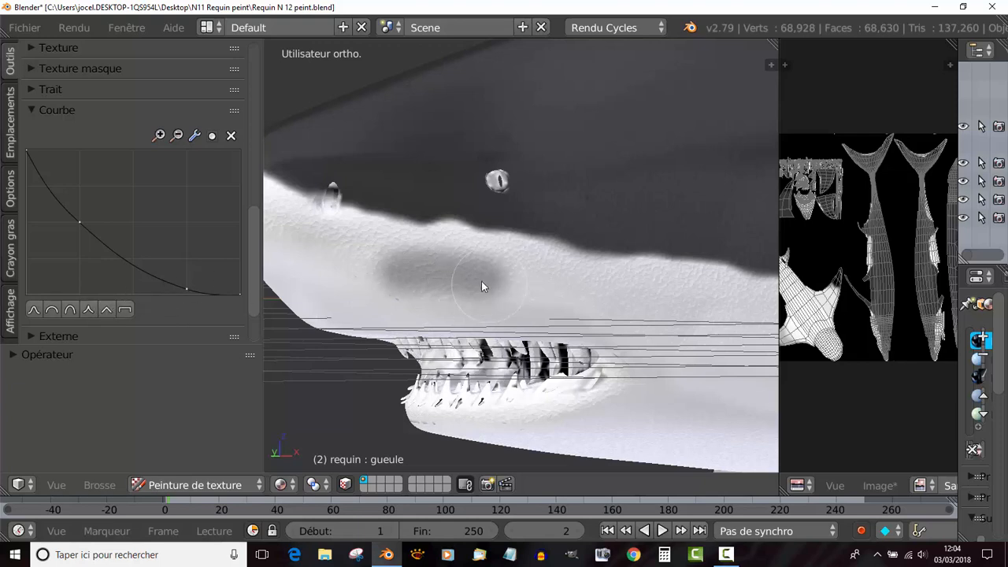
pyautogui.moveTo(419, 278); pyautogui.dragTo(499, 283)
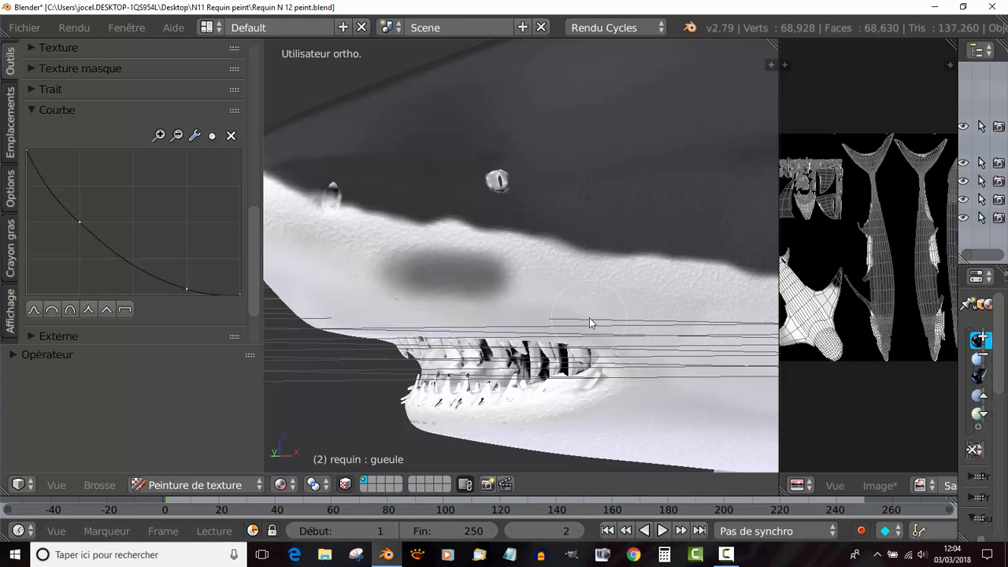
pyautogui.hotkey('ctrl', 'z')
pyautogui.hotkey('ctrl', 'z')
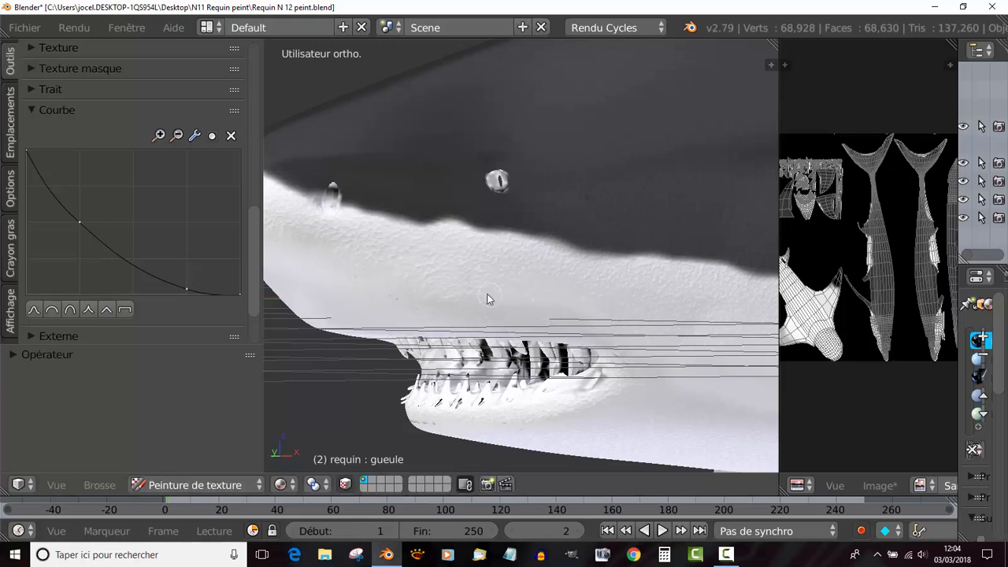
pyautogui.moveTo(504, 282); pyautogui.dragTo(430, 275)
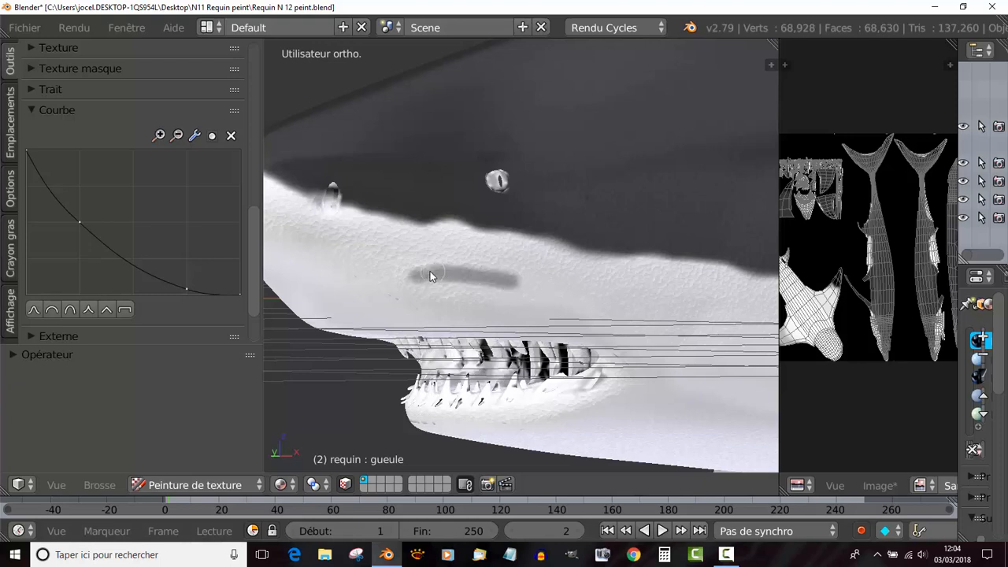
pyautogui.scroll(2, 404, 323)
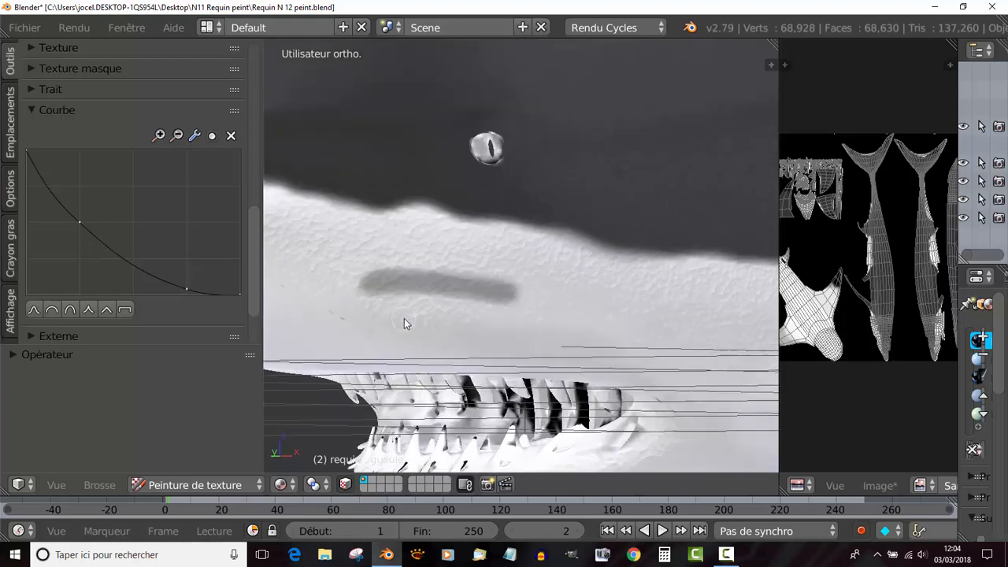
pyautogui.hotkey('ctrl', 'z')
# Apply the Linear falloff preset, paint two overlapping test strokes below the eye, and undo the second one.
pyautogui.click(107, 311)
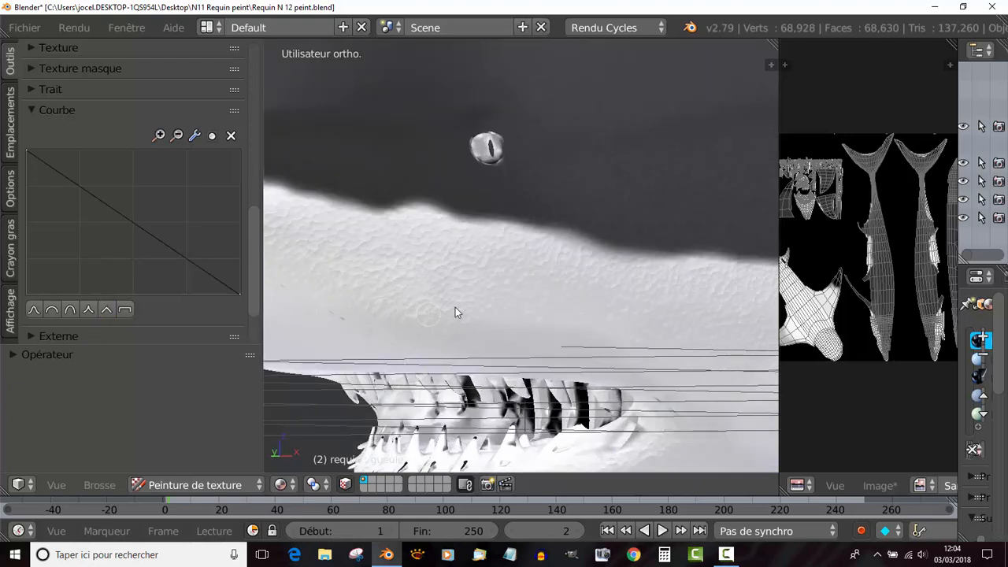
pyautogui.moveTo(394, 283); pyautogui.dragTo(536, 293)
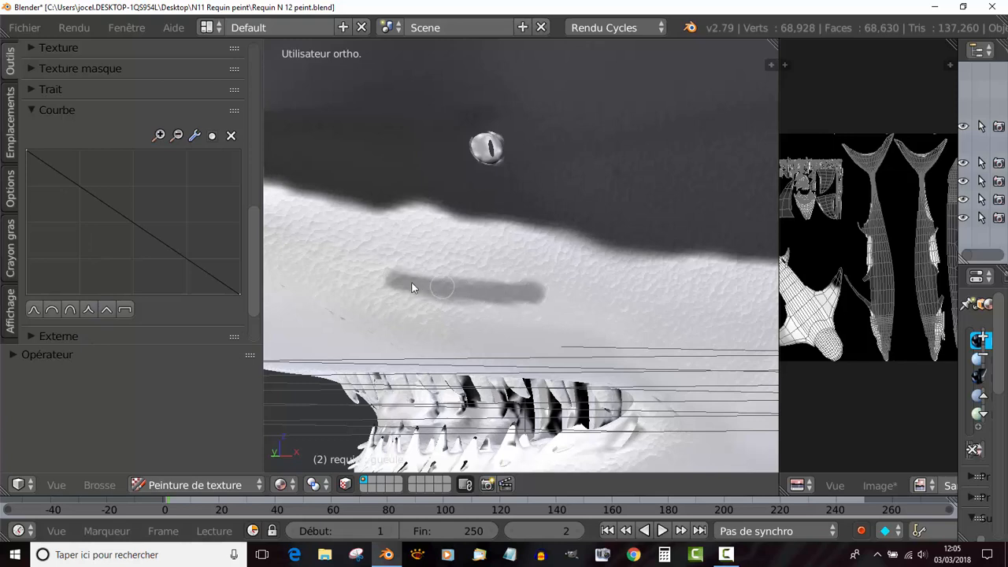
pyautogui.scroll(2, 386, 291)
pyautogui.moveTo(378, 301); pyautogui.dragTo(523, 313)
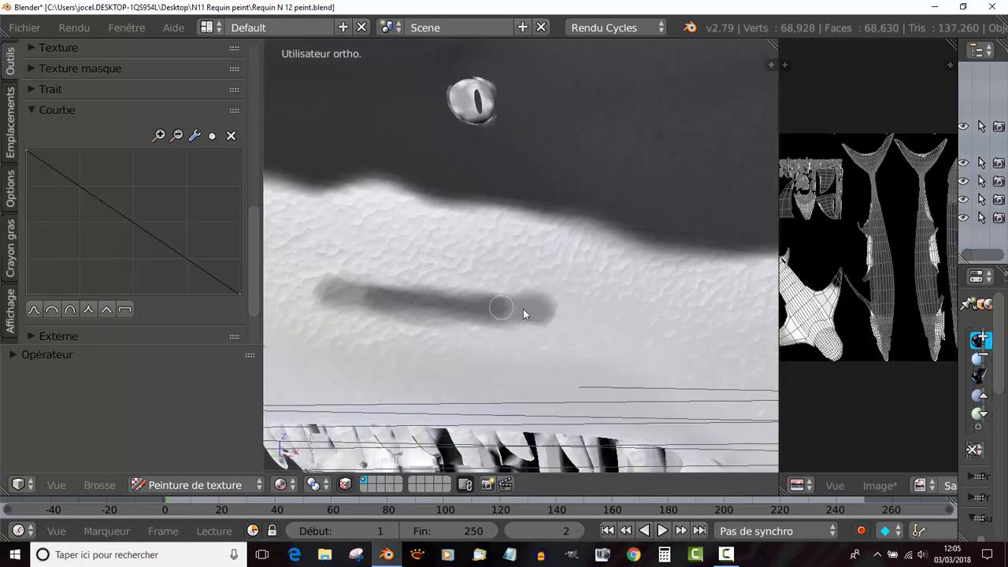
pyautogui.hotkey('ctrl', 'z')
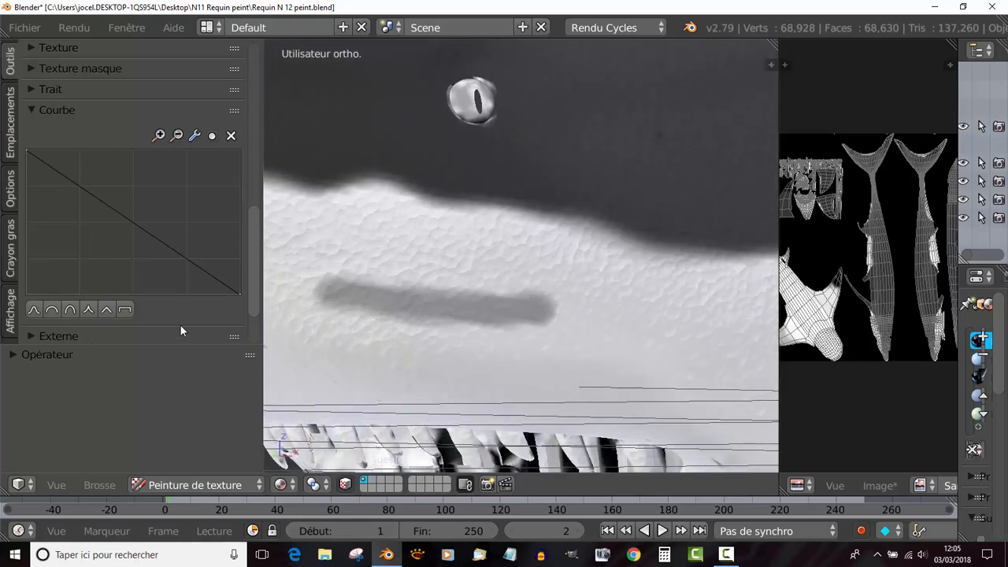
# Switch the viewport back to Matériau shading and undo the remaining test stroke below the eye.
pyautogui.hotkey('shift', 'z')
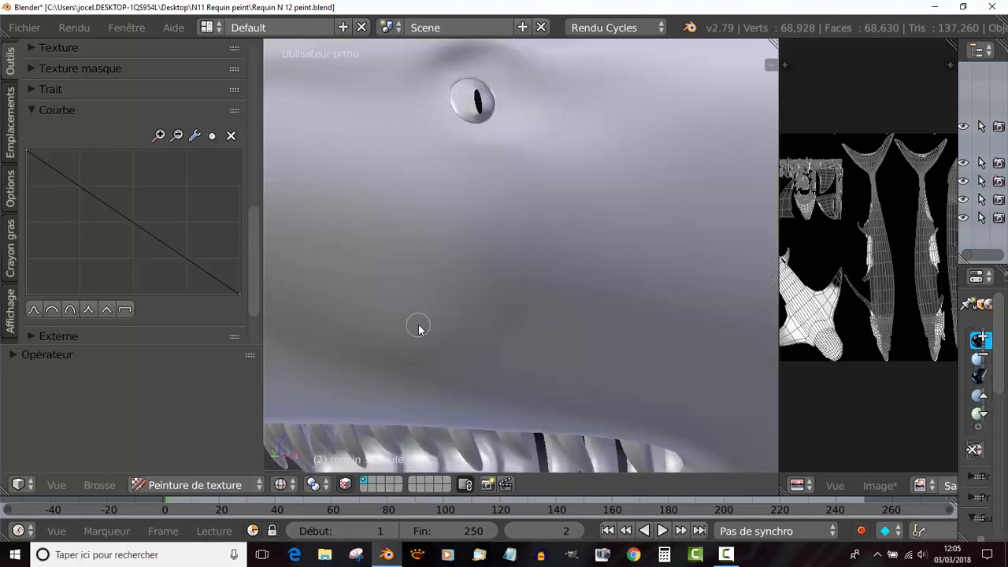
pyautogui.scroll(-5, 418, 326)
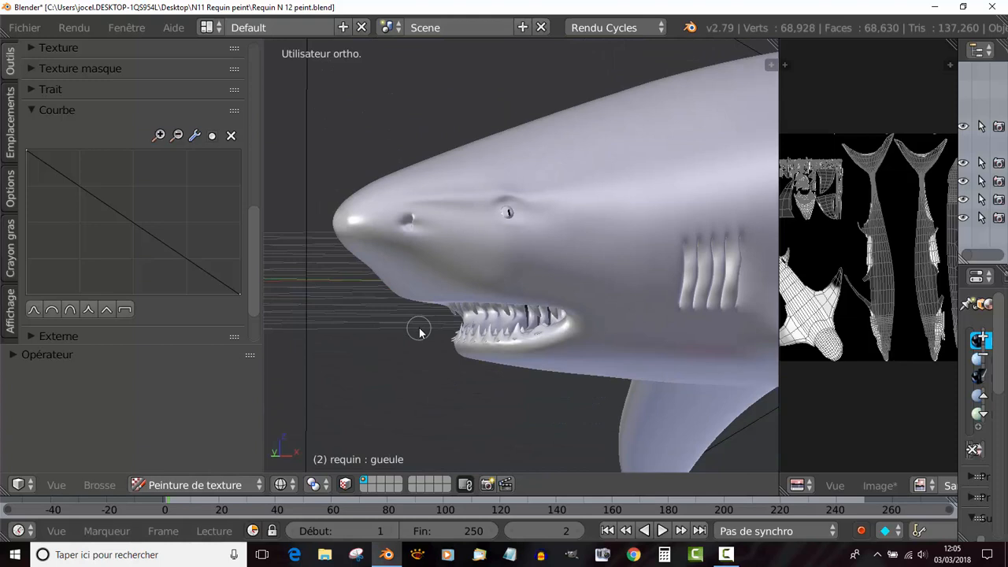
pyautogui.click(283, 484)
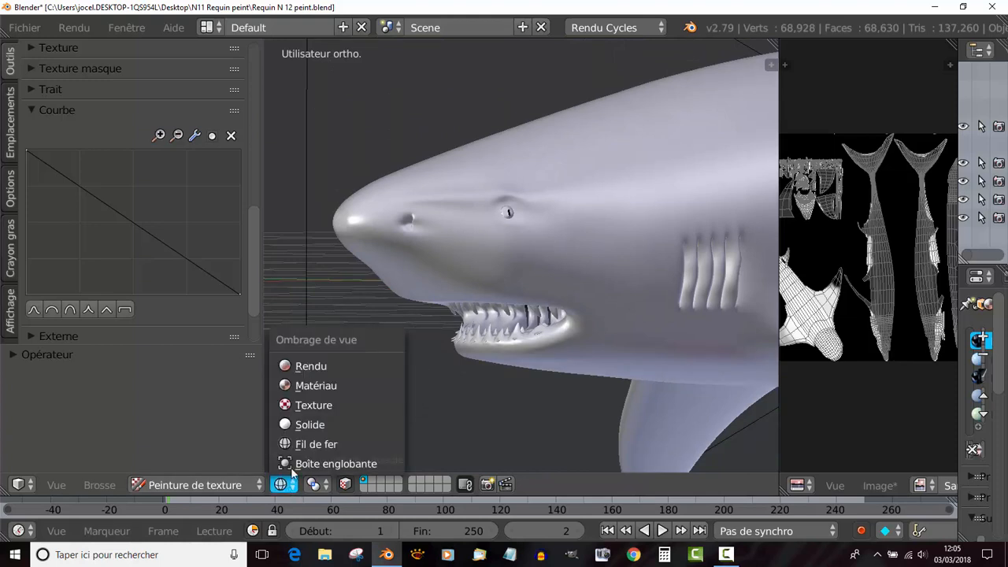
pyautogui.click(300, 385)
pyautogui.scroll(2, 477, 312)
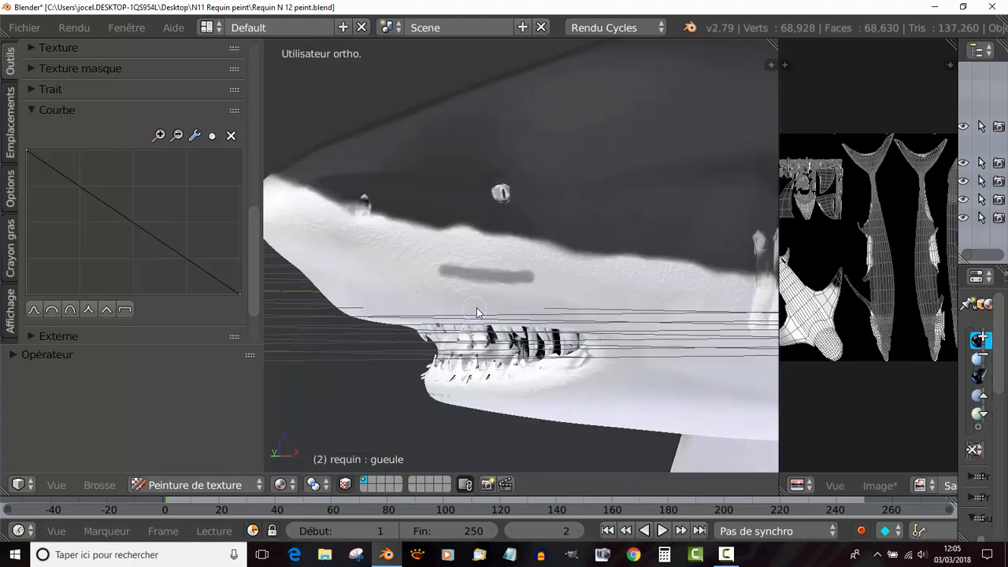
pyautogui.hotkey('ctrl', 'z')
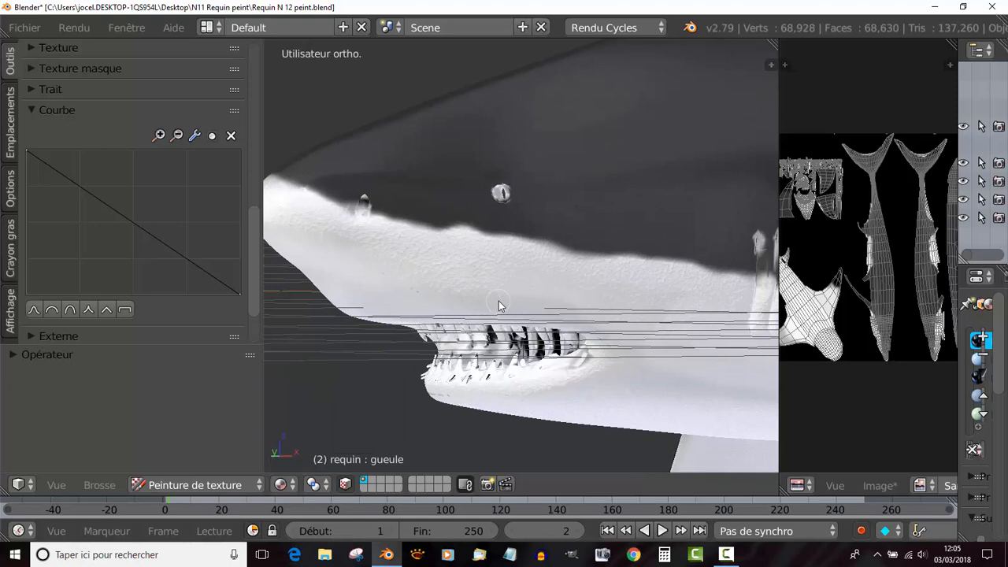
# Apply the constant (flat) falloff preset, paint two overlapping test strokes below the eye, and undo both.
pyautogui.click(124, 310)
pyautogui.moveTo(482, 279); pyautogui.dragTo(486, 288)
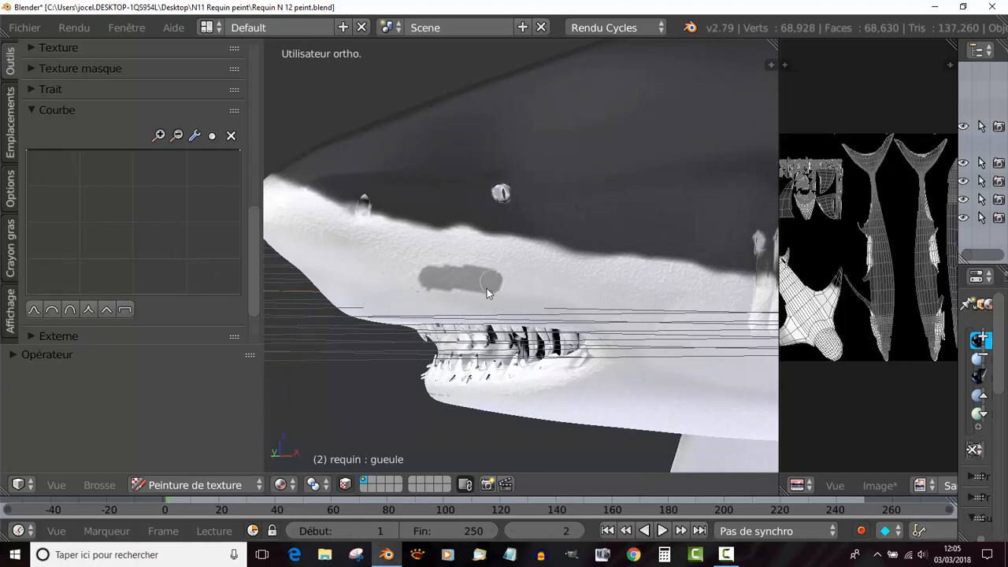
pyautogui.scroll(2, 486, 290)
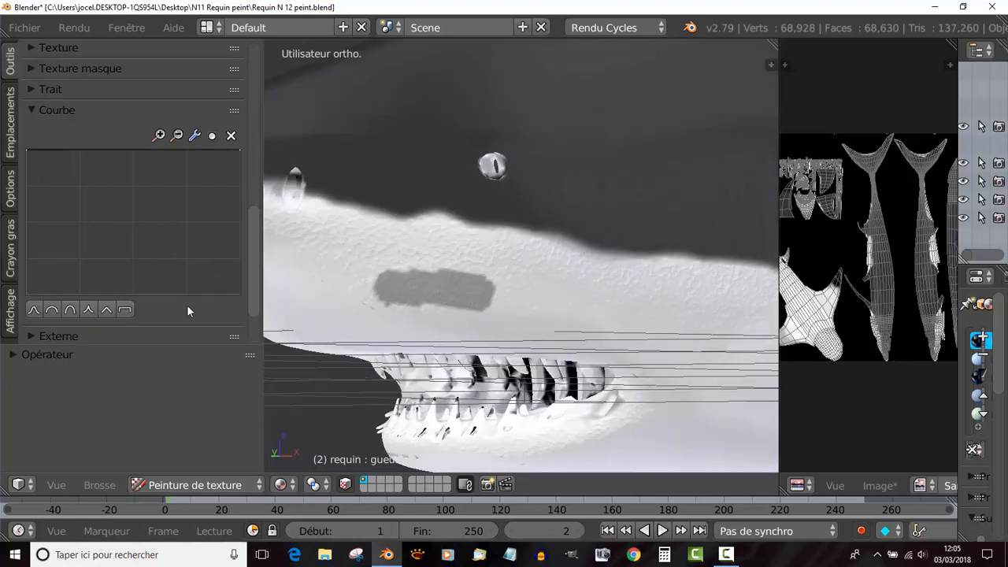
pyautogui.scroll(1, 457, 296)
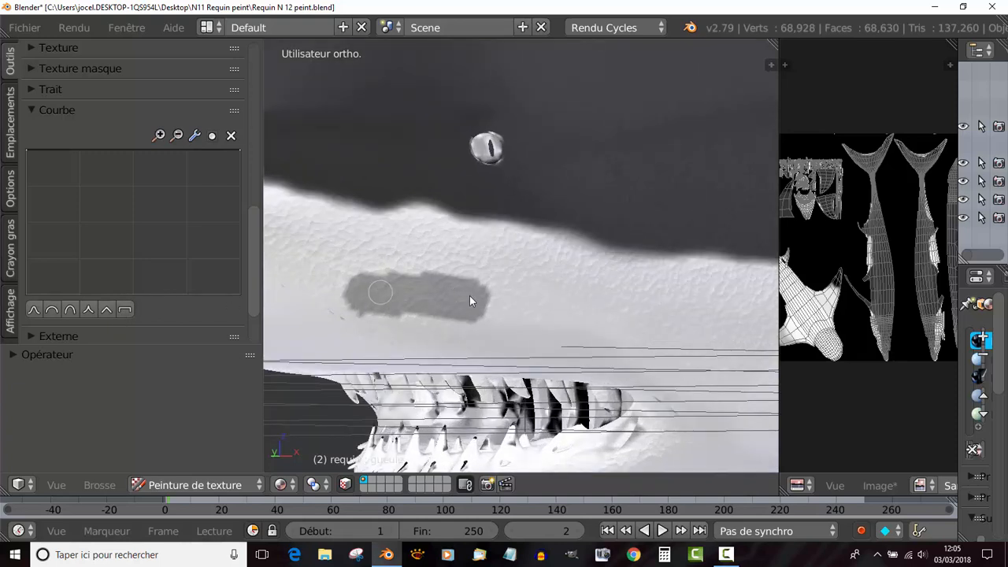
pyautogui.moveTo(471, 298); pyautogui.dragTo(402, 298)
pyautogui.hotkey('ctrl', 'z')
pyautogui.hotkey('ctrl', 'z')
# Paint a grey test dab on the front of the snout, where the white patch meets the dark skin, and undo it.
pyautogui.scroll(-3, 498, 309)
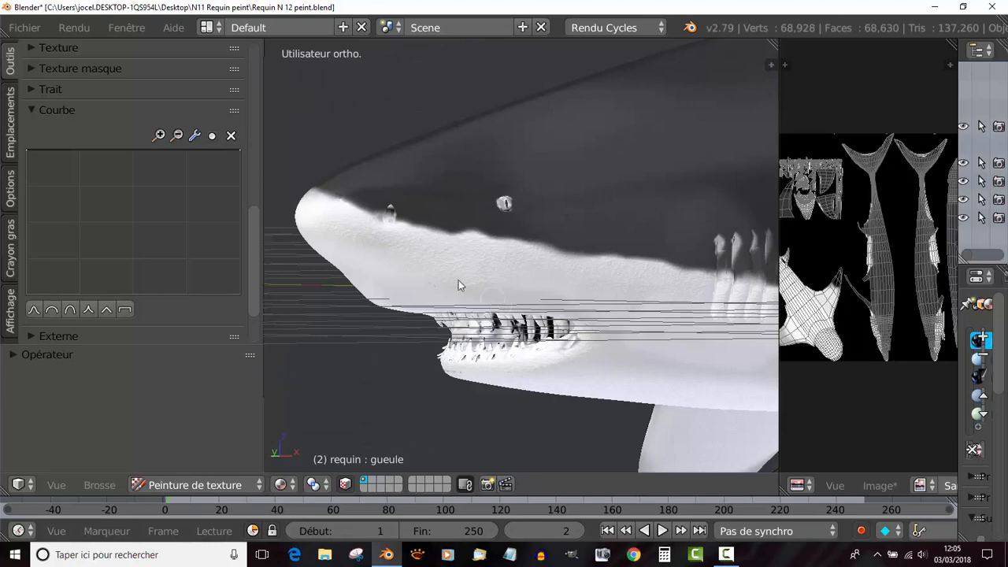
pyautogui.scroll(-2, 522, 293)
pyautogui.press('KP_8')
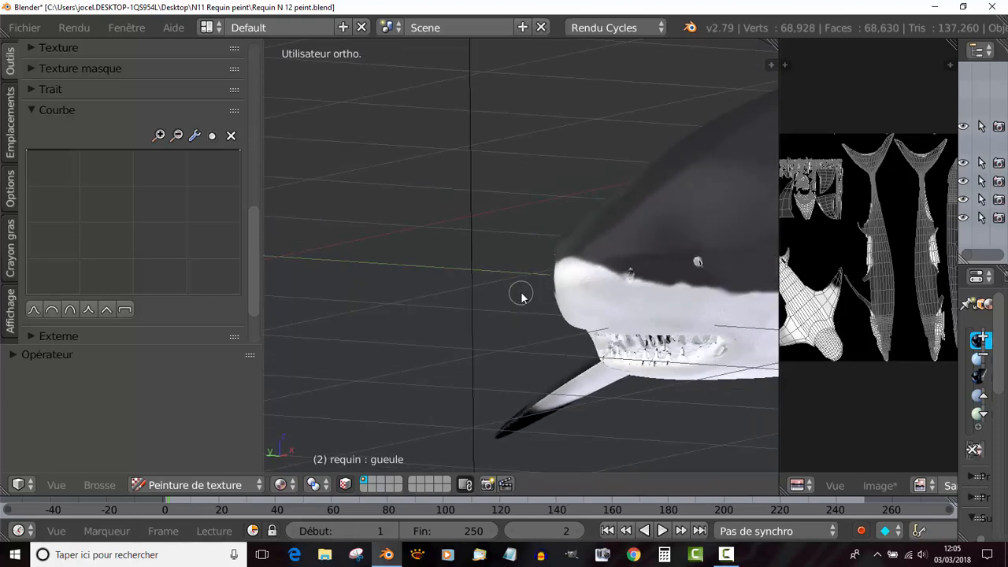
pyautogui.moveTo(596, 218); pyautogui.dragTo(396, 184, button='middle')
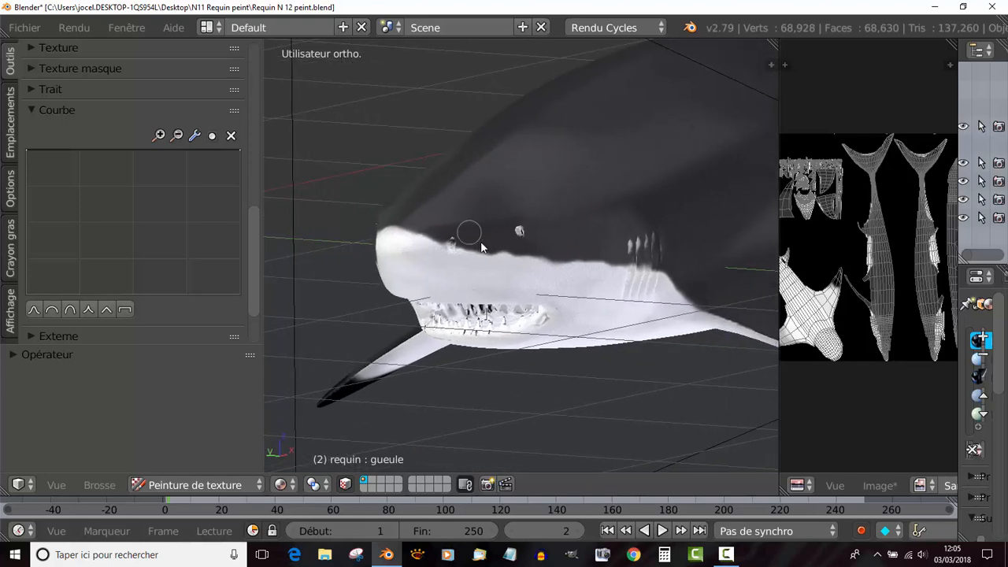
pyautogui.moveTo(481, 247); pyautogui.dragTo(533, 254, button='middle')
pyautogui.moveTo(451, 249)
pyautogui.mouseDown(button='middle')
pyautogui.moveTo(482, 295)
pyautogui.moveTo(443, 240)
pyautogui.mouseUp(button='middle')
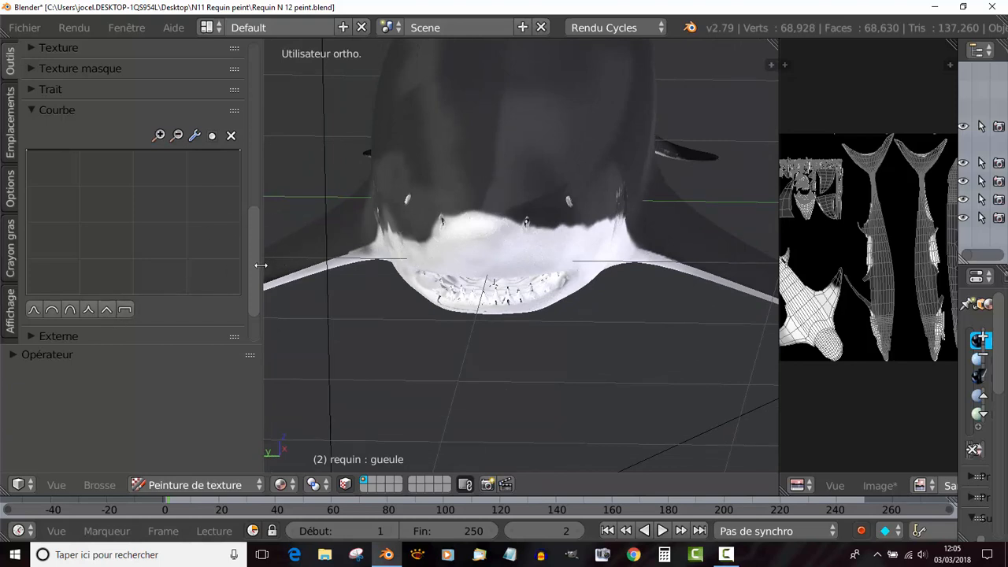
pyautogui.moveTo(251, 268); pyautogui.dragTo(265, 137)
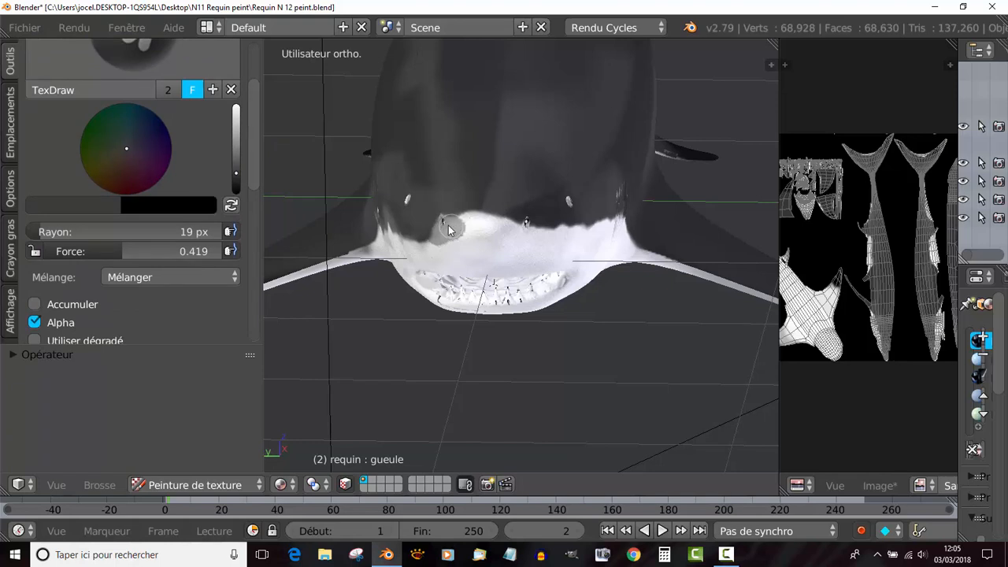
pyautogui.hotkey('ctrl', 'z')
pyautogui.scroll(-2, 252, 209)
pyautogui.scroll(5, 253, 192)
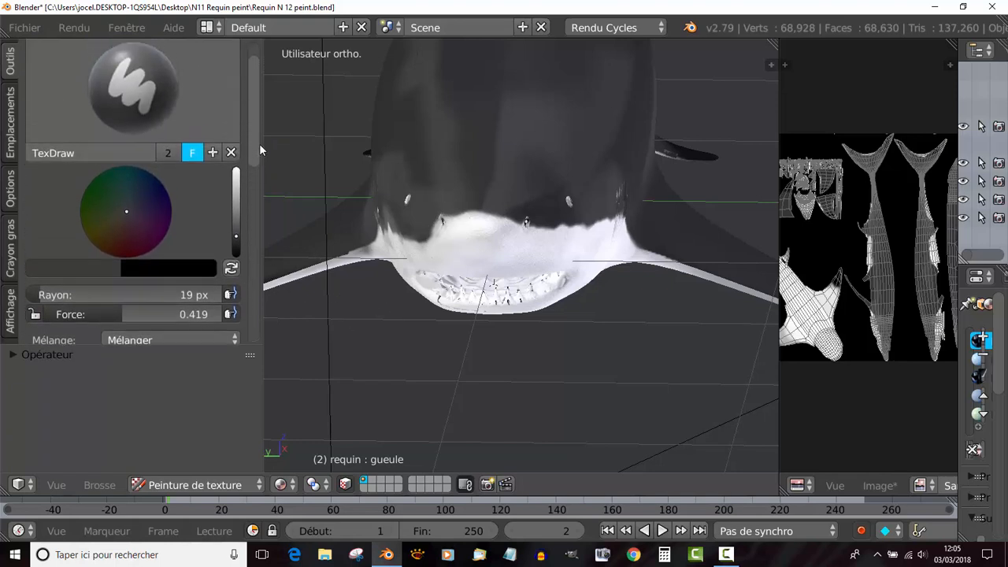
# Apply the Smooth falloff curve preset to the TexDraw brush.
pyautogui.moveTo(259, 151); pyautogui.dragTo(252, 315)
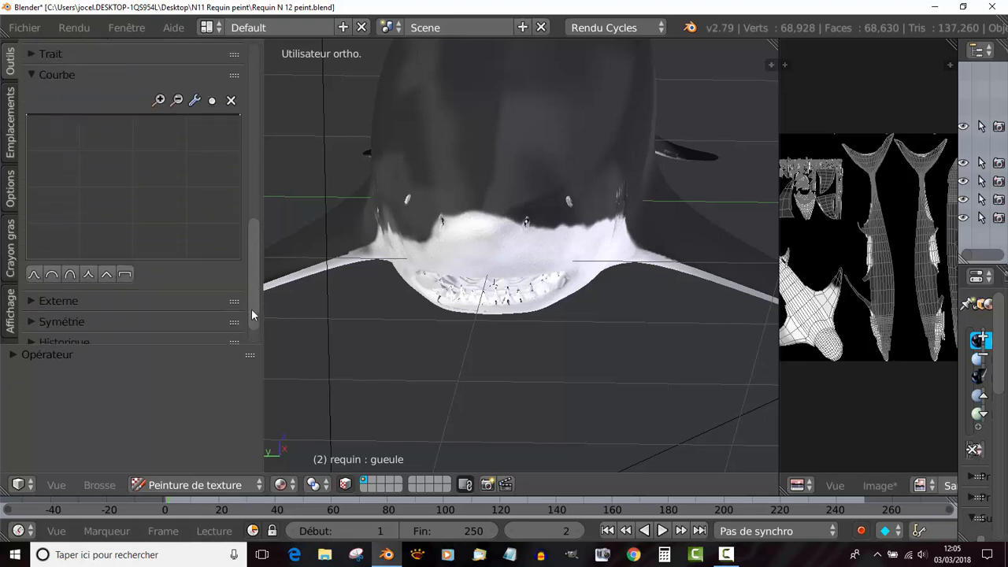
pyautogui.click(34, 274)
pyautogui.moveTo(516, 224); pyautogui.dragTo(445, 230)
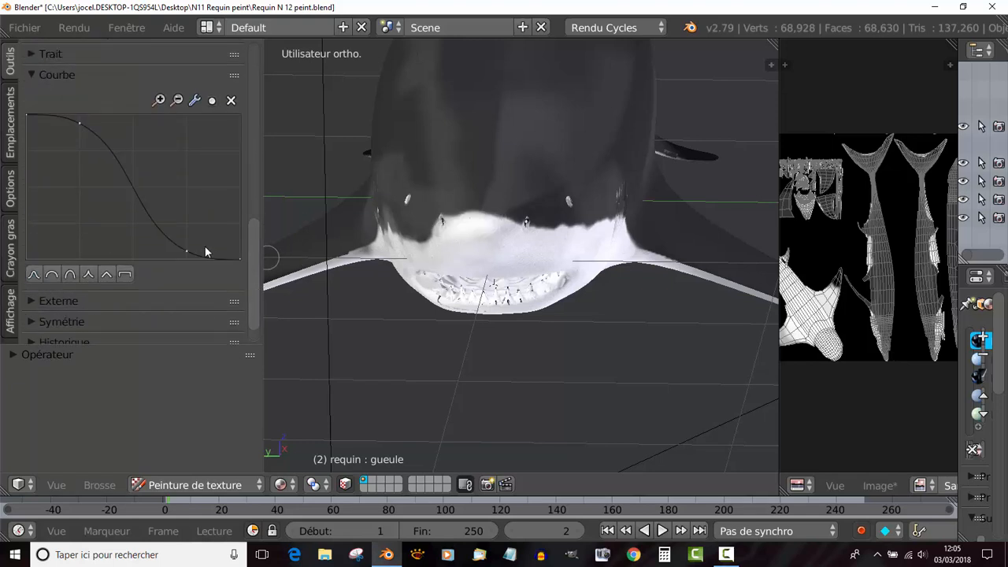
# Sample the dark grey skin just above the snout's white patch as the TexDraw brush colour.
pyautogui.moveTo(254, 260)
pyautogui.mouseDown()
pyautogui.moveTo(272, 139)
pyautogui.moveTo(266, 110)
pyautogui.mouseUp()
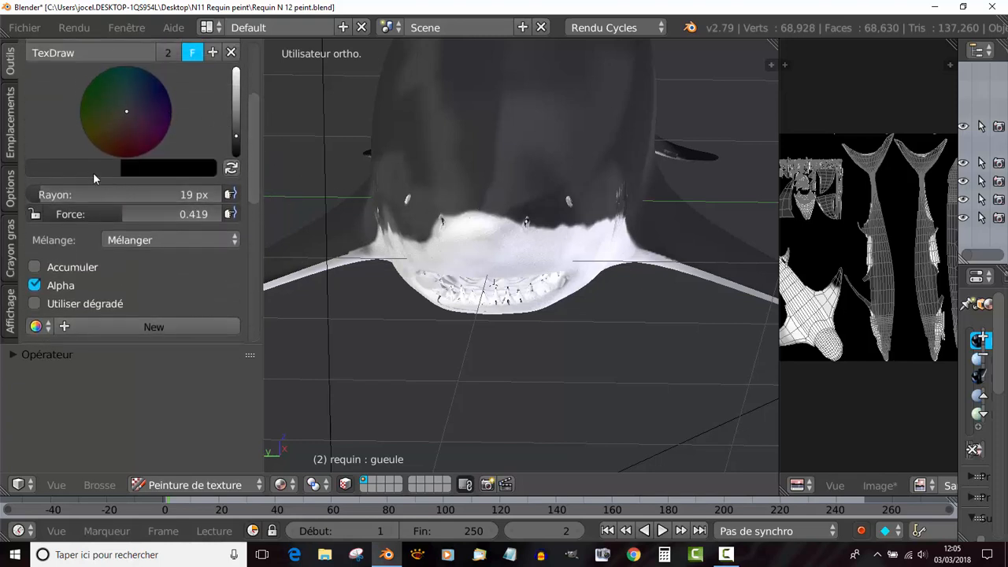
pyautogui.click(91, 170)
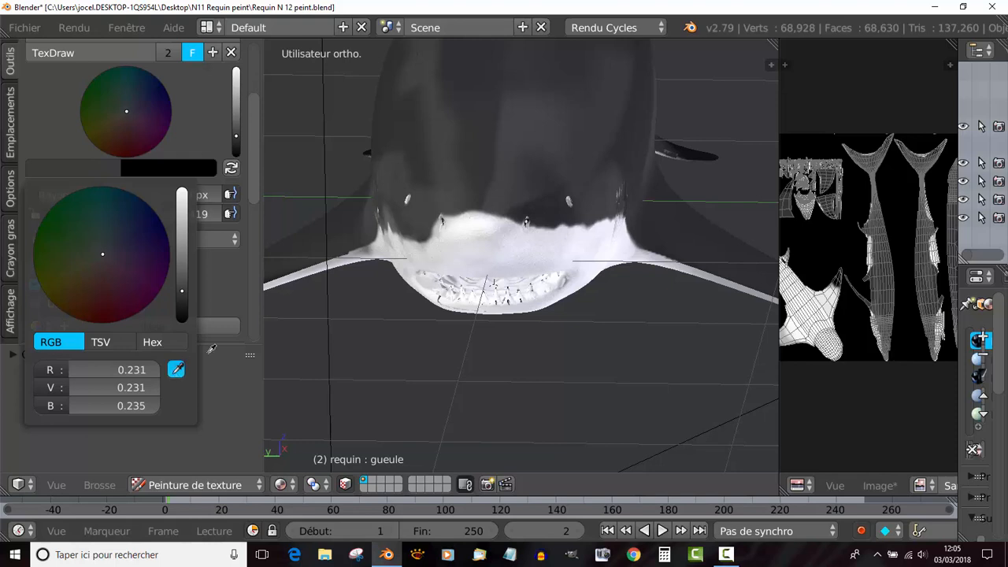
pyautogui.click(496, 205)
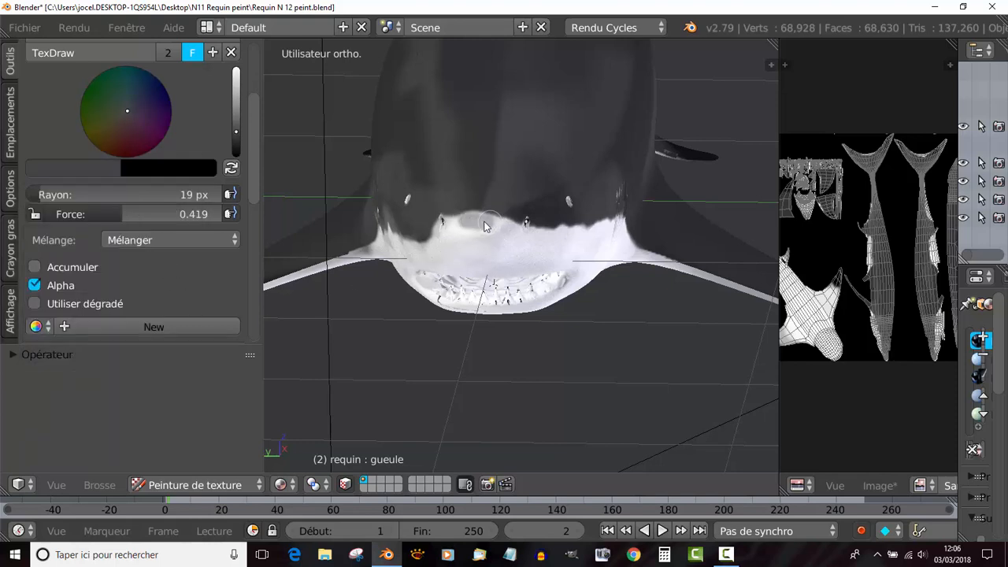
# Enable Accumuler for the brush and paint dark grey over the white patch across the front of the snout.
pyautogui.scroll(-1, 34, 267)
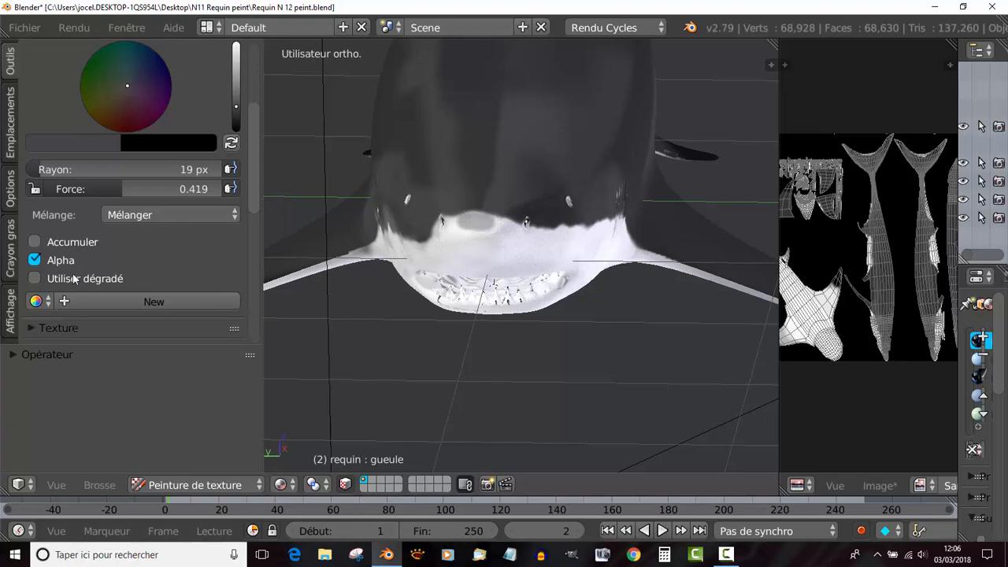
pyautogui.click(35, 242)
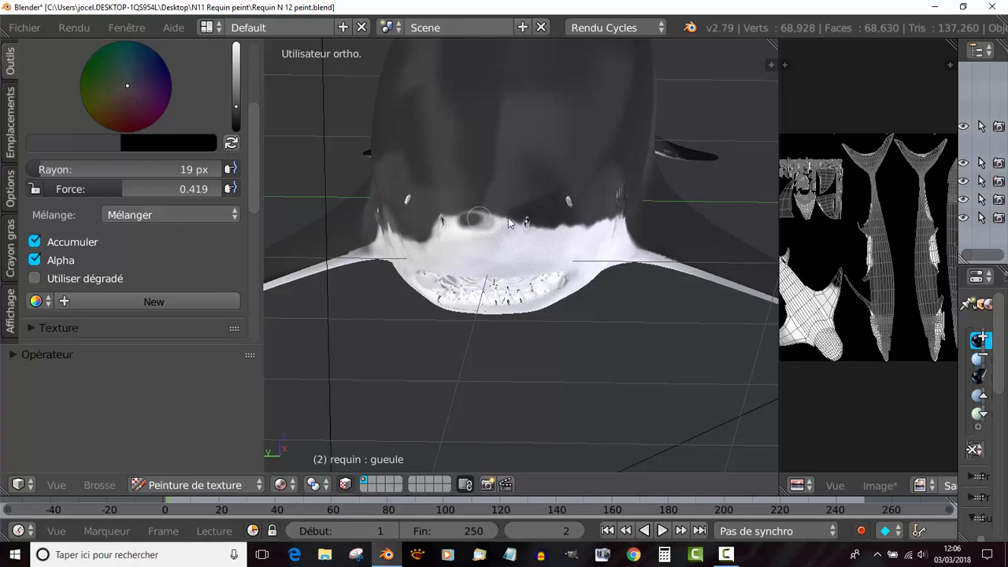
pyautogui.moveTo(507, 217)
pyautogui.mouseDown()
pyautogui.moveTo(461, 221)
pyautogui.moveTo(540, 234)
pyautogui.moveTo(458, 220)
pyautogui.moveTo(453, 231)
pyautogui.moveTo(535, 221)
pyautogui.moveTo(532, 204)
pyautogui.moveTo(549, 211)
pyautogui.moveTo(535, 206)
pyautogui.moveTo(543, 217)
pyautogui.moveTo(566, 211)
pyautogui.mouseUp()
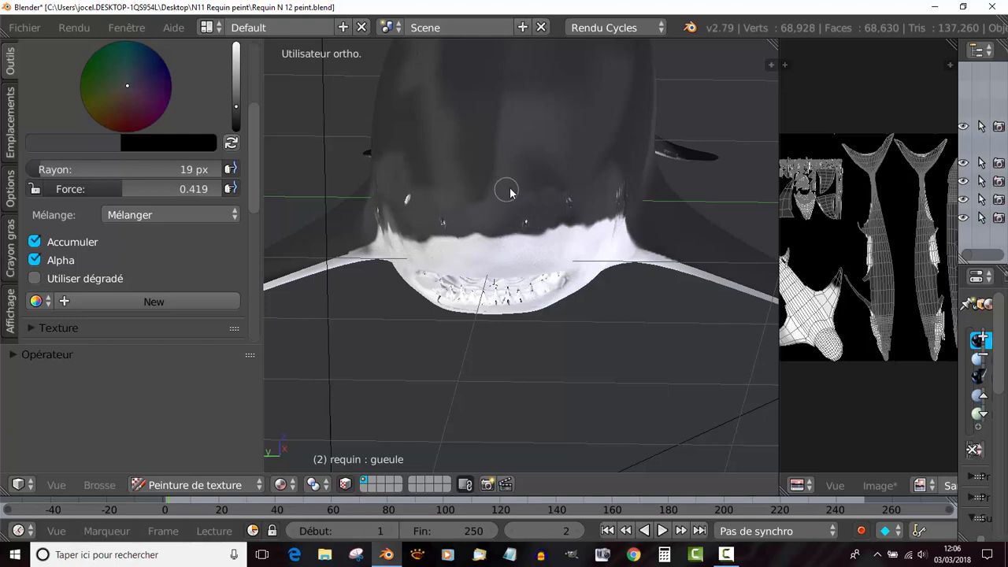
# Undo the last snout stroke and repaint dark grey along the boundary with the white area between the nostrils.
pyautogui.hotkey('ctrl', 'z')
pyautogui.moveTo(528, 225)
pyautogui.mouseDown()
pyautogui.moveTo(453, 220)
pyautogui.moveTo(434, 230)
pyautogui.moveTo(528, 225)
pyautogui.moveTo(444, 231)
pyautogui.mouseUp()
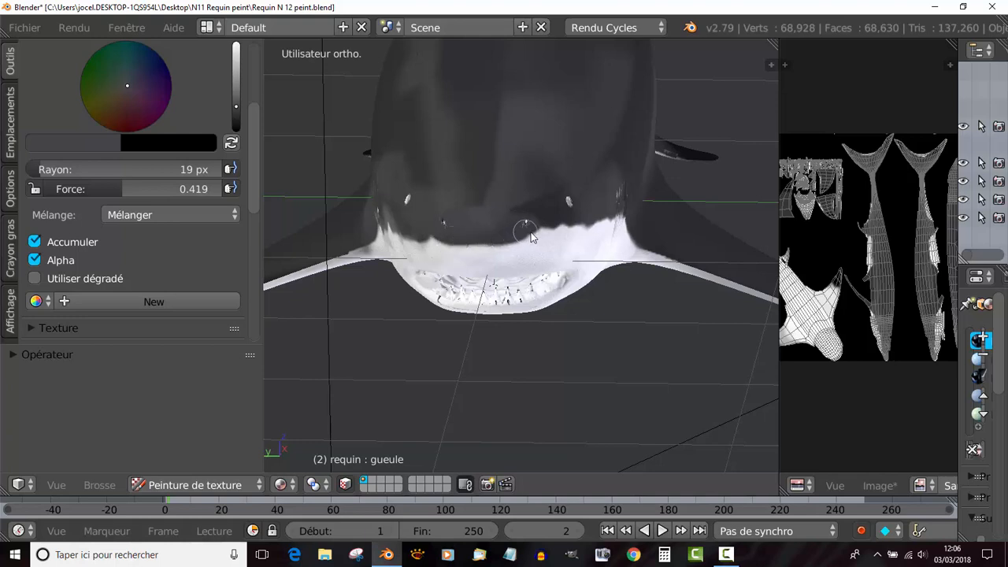
pyautogui.moveTo(531, 235)
pyautogui.mouseDown()
pyautogui.moveTo(543, 228)
pyautogui.moveTo(445, 228)
pyautogui.moveTo(552, 230)
pyautogui.mouseUp()
# Shift the TexDraw colour slightly towards red, and switch to the Smear brush.
pyautogui.moveTo(513, 212); pyautogui.dragTo(513, 221, button='middle')
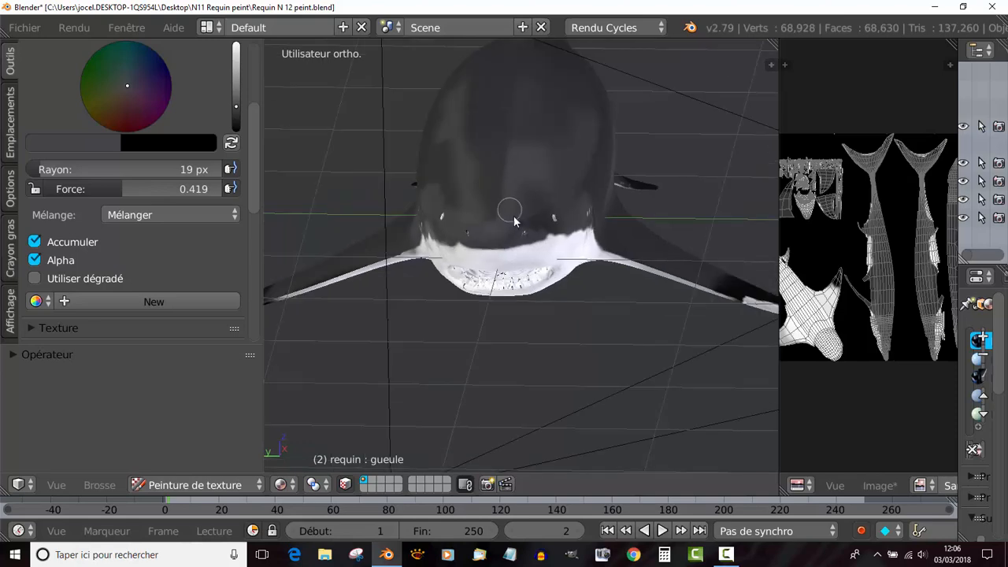
pyautogui.moveTo(575, 307)
pyautogui.mouseDown(button='middle')
pyautogui.moveTo(515, 310)
pyautogui.moveTo(588, 307)
pyautogui.mouseUp(button='middle')
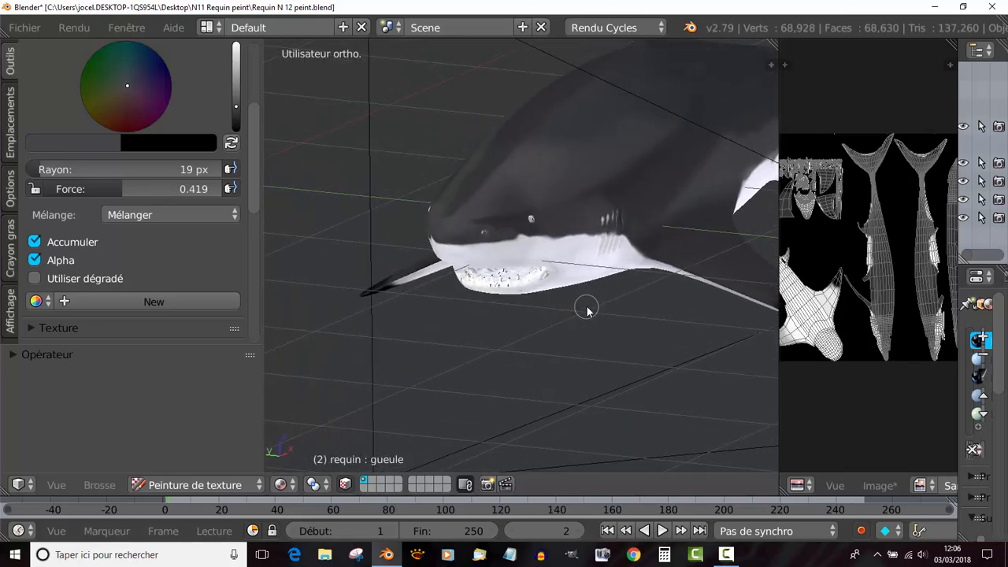
pyautogui.moveTo(522, 313); pyautogui.dragTo(464, 233, button='middle')
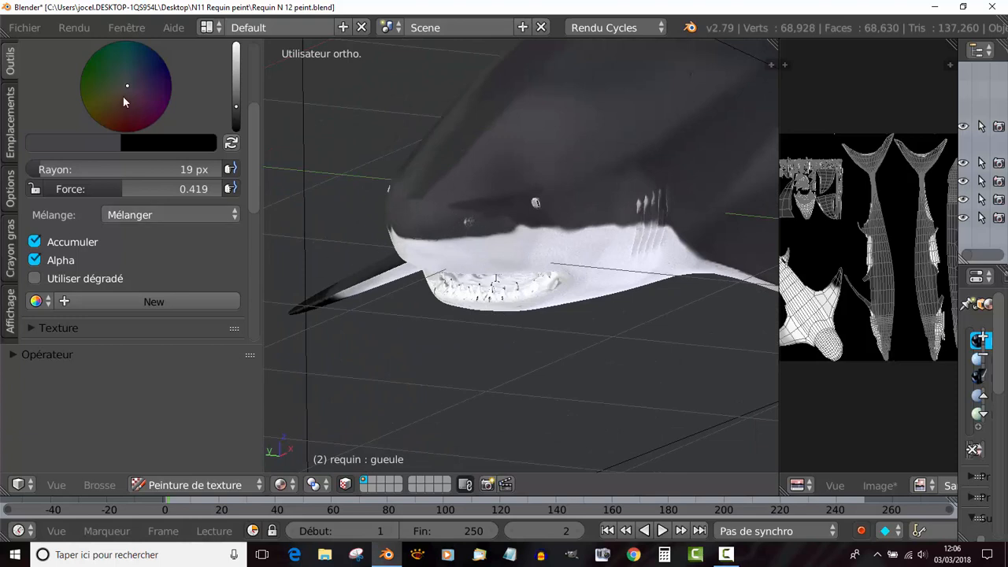
pyautogui.click(122, 96)
pyautogui.moveTo(255, 144); pyautogui.dragTo(259, 70)
pyautogui.click(134, 118)
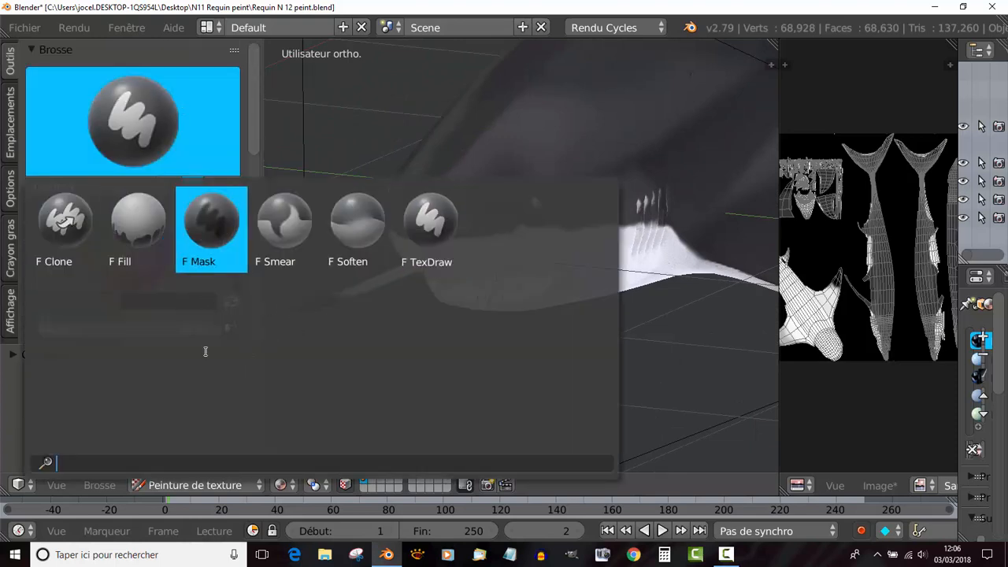
pyautogui.click(278, 232)
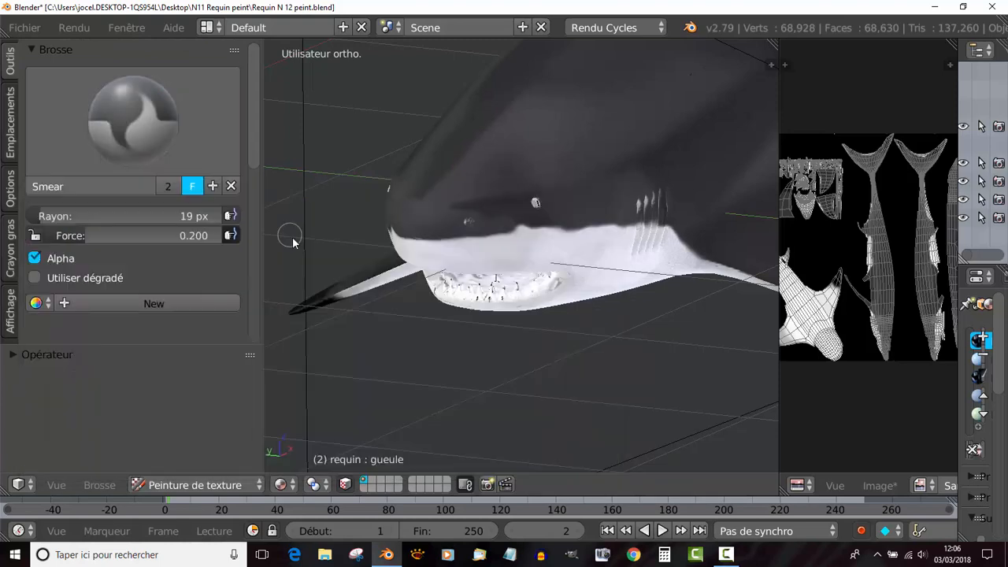
# Smear the dark streak between the nostril and the eye, raising the brush strength to 0.541 and then 0.619.
pyautogui.moveTo(434, 281); pyautogui.dragTo(432, 300, button='middle')
pyautogui.moveTo(432, 301)
pyautogui.mouseDown()
pyautogui.moveTo(467, 276)
pyautogui.moveTo(424, 296)
pyautogui.mouseUp()
pyautogui.scroll(2, 410, 301)
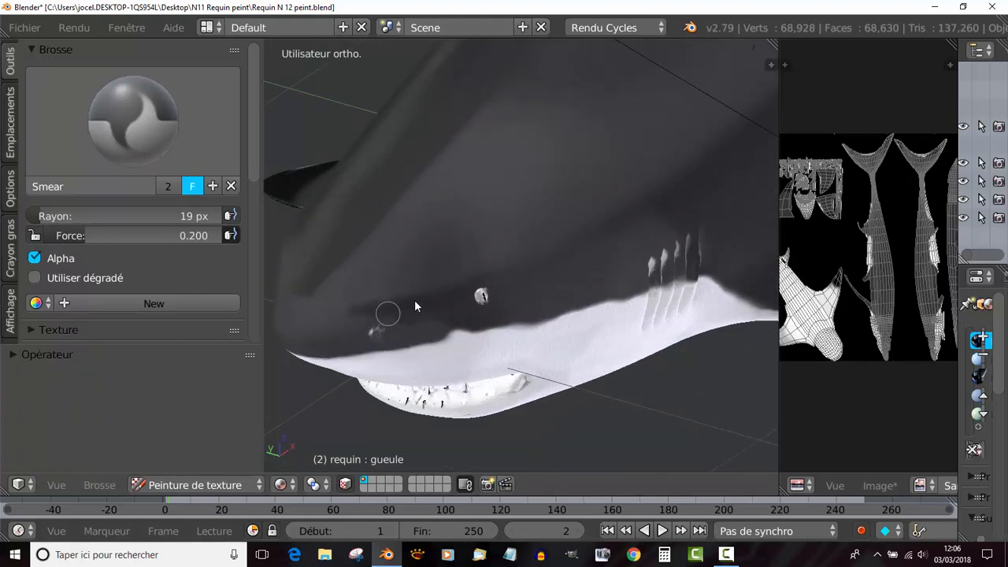
pyautogui.moveTo(80, 236); pyautogui.dragTo(143, 235)
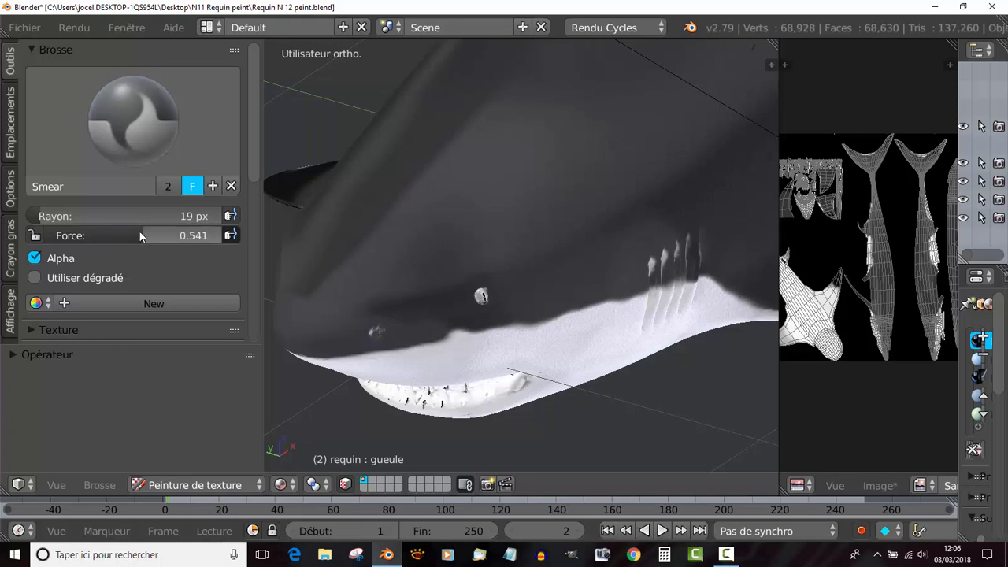
pyautogui.moveTo(97, 235); pyautogui.dragTo(110, 236)
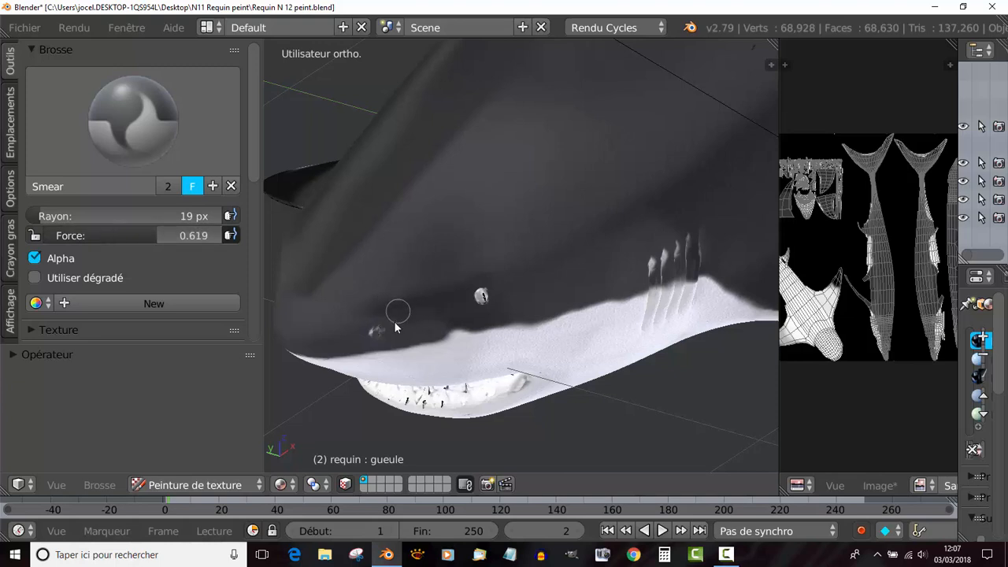
pyautogui.scroll(2, 394, 322)
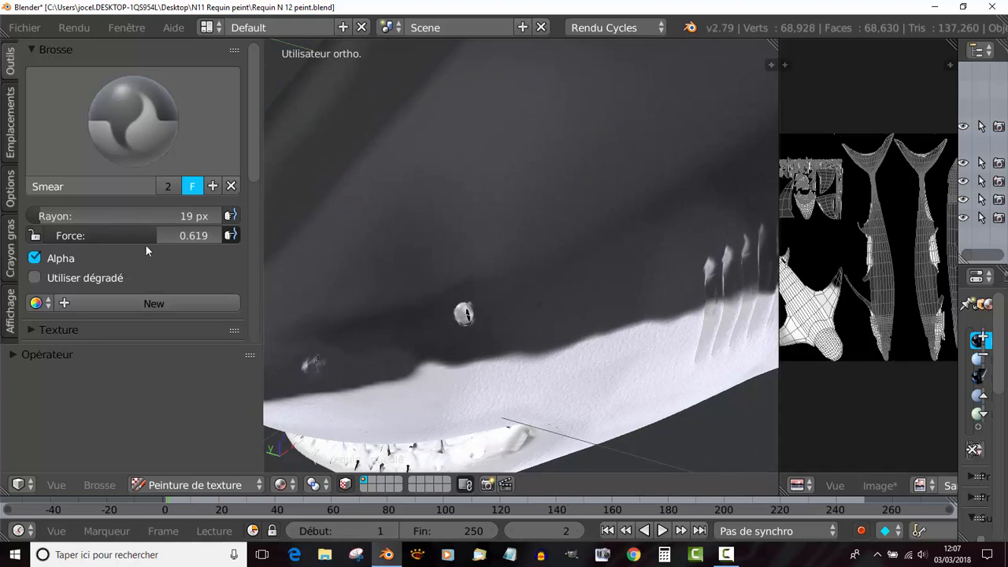
# Set the Smear brush to strength 0.779 and radius 39 px, and smear the colour boundary below the eye.
pyautogui.moveTo(145, 236); pyautogui.dragTo(179, 236)
pyautogui.scroll(-4, 126, 288)
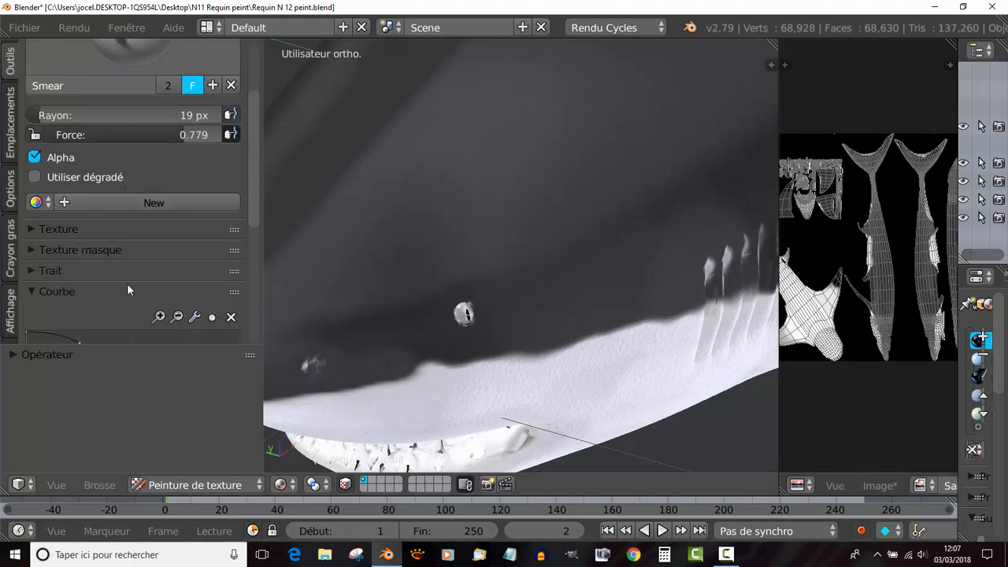
pyautogui.scroll(4, 94, 231)
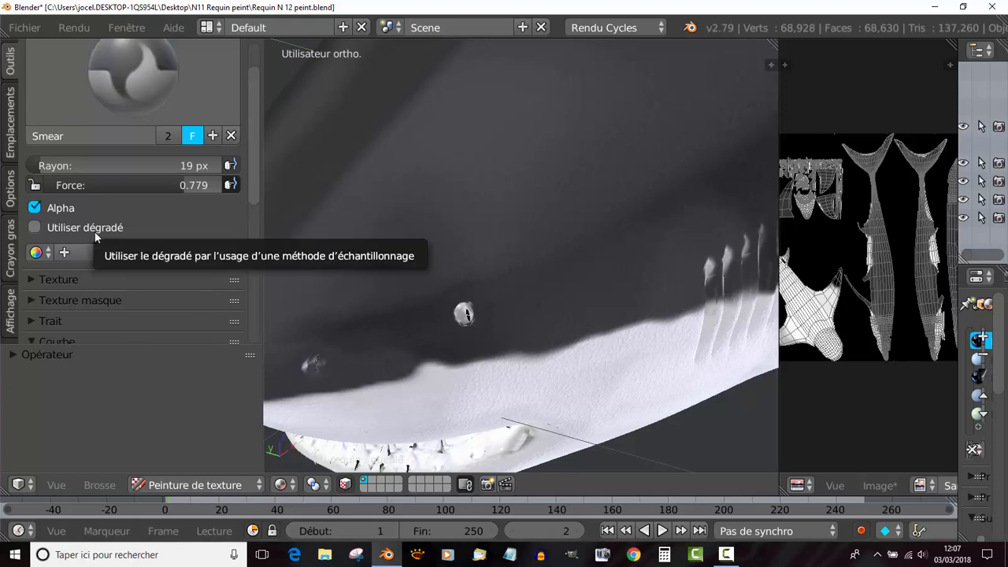
pyautogui.moveTo(95, 215); pyautogui.dragTo(129, 216)
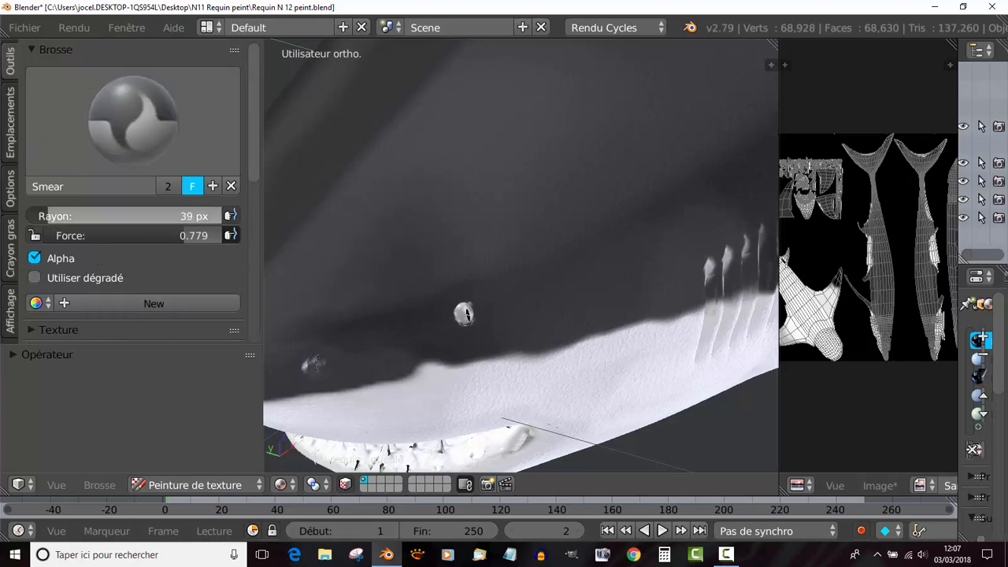
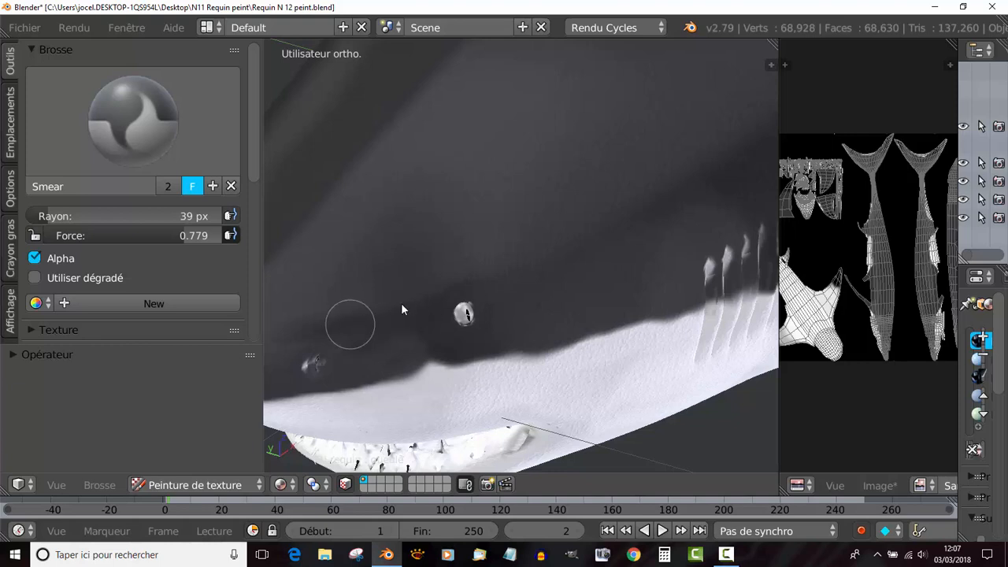
# Enlarge the Smear radius to 91 px and blend the grey tones on top of the shark's head.
pyautogui.moveTo(418, 288)
pyautogui.mouseDown(button='middle')
pyautogui.moveTo(493, 286)
pyautogui.moveTo(543, 299)
pyautogui.mouseUp(button='middle')
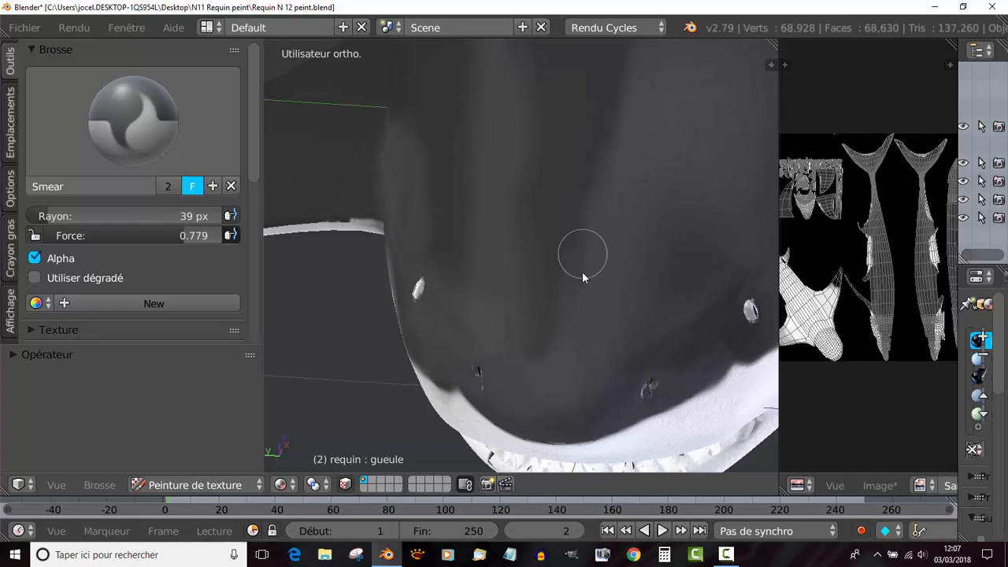
pyautogui.press('f')
pyautogui.click(630, 258)
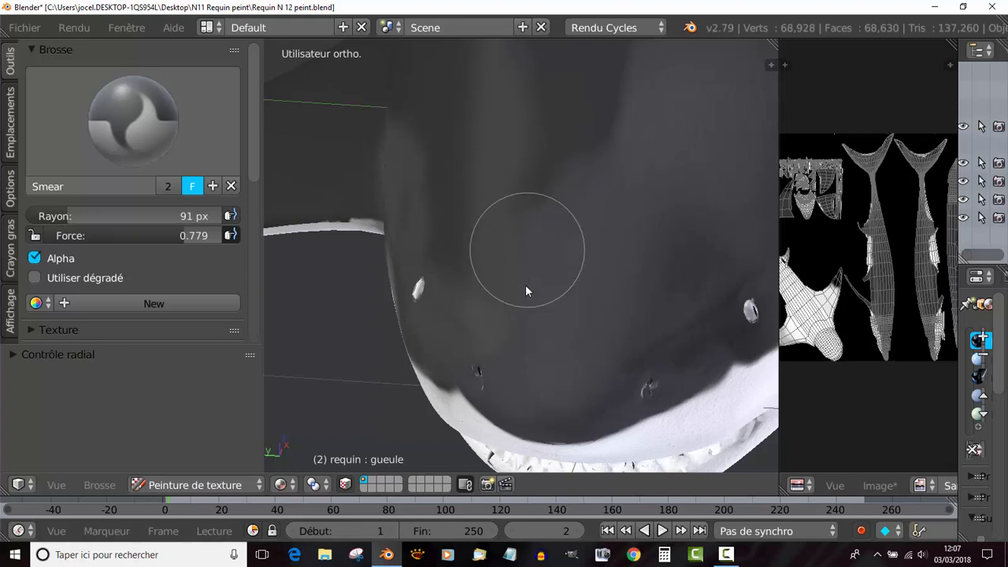
pyautogui.moveTo(462, 227)
pyautogui.mouseDown(button='middle')
pyautogui.moveTo(532, 262)
pyautogui.moveTo(493, 293)
pyautogui.moveTo(512, 304)
pyautogui.mouseUp(button='middle')
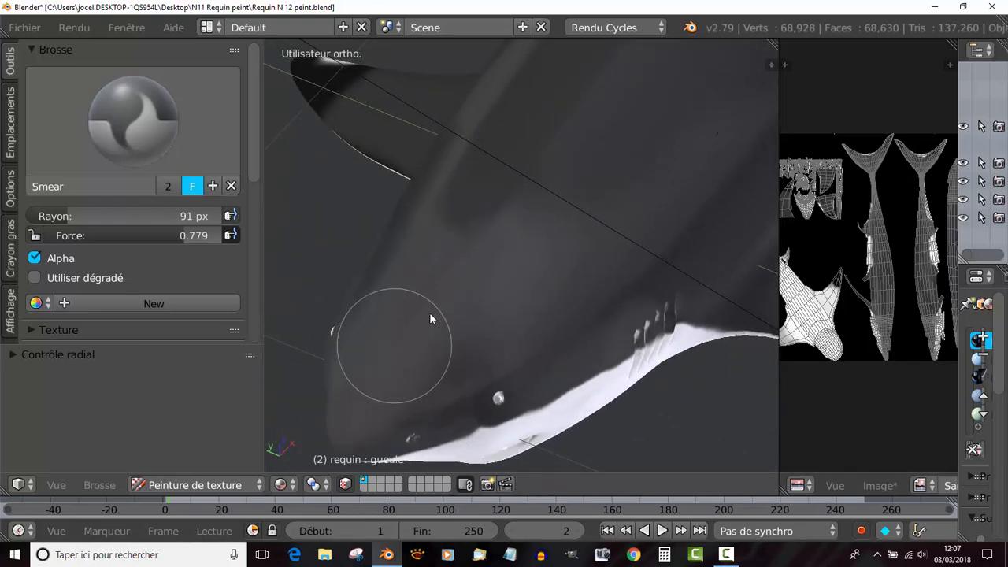
pyautogui.scroll(-4, 479, 298)
pyautogui.moveTo(484, 299)
pyautogui.mouseDown(button='middle')
pyautogui.moveTo(600, 273)
pyautogui.moveTo(586, 285)
pyautogui.moveTo(611, 218)
pyautogui.moveTo(478, 229)
pyautogui.moveTo(522, 234)
pyautogui.moveTo(439, 285)
pyautogui.moveTo(587, 301)
pyautogui.moveTo(527, 315)
pyautogui.mouseUp(button='middle')
pyautogui.scroll(2, 438, 284)
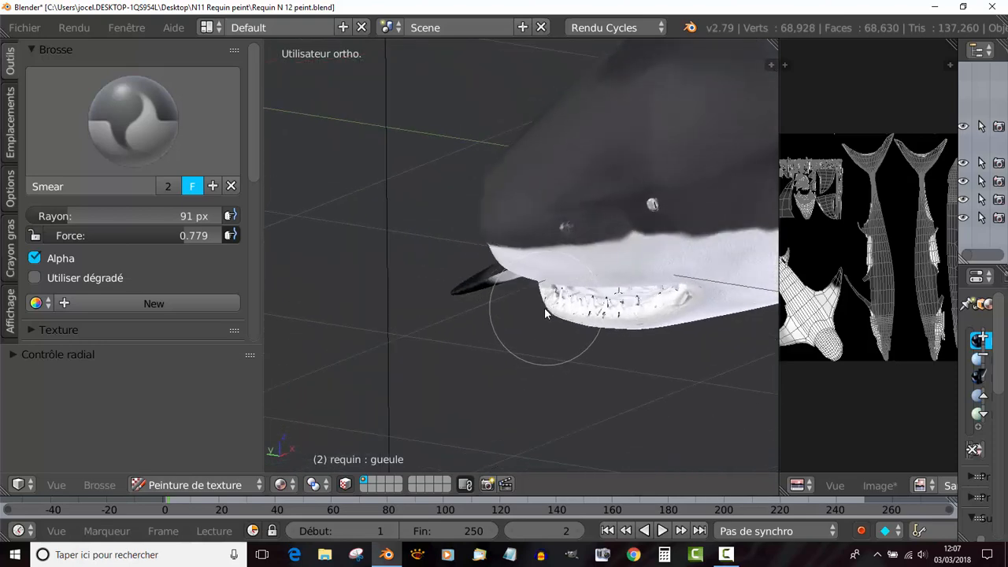
# Switch back to the TexDraw brush and give it the constant falloff preset and a 15 px radius.
pyautogui.click(236, 121)
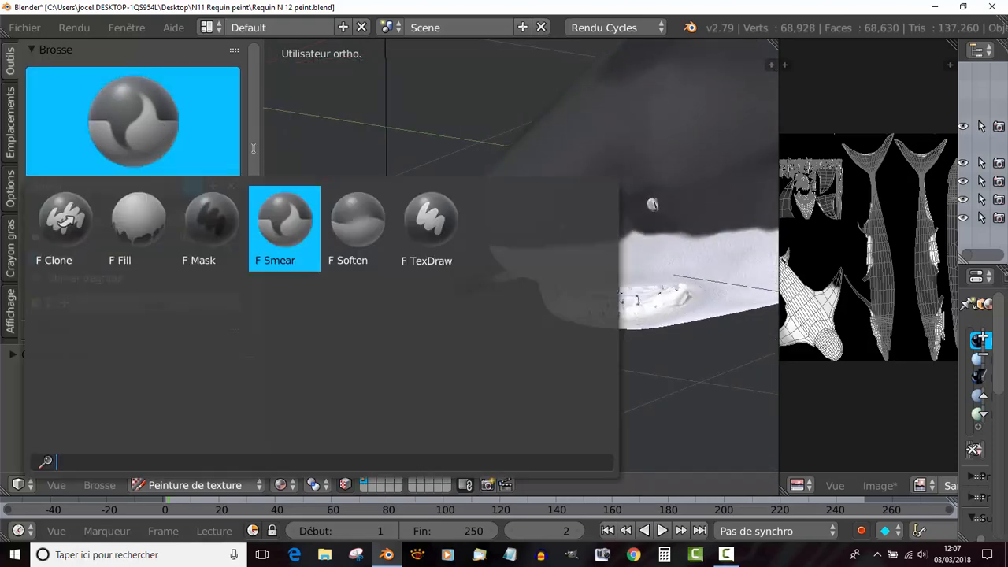
pyautogui.click(431, 226)
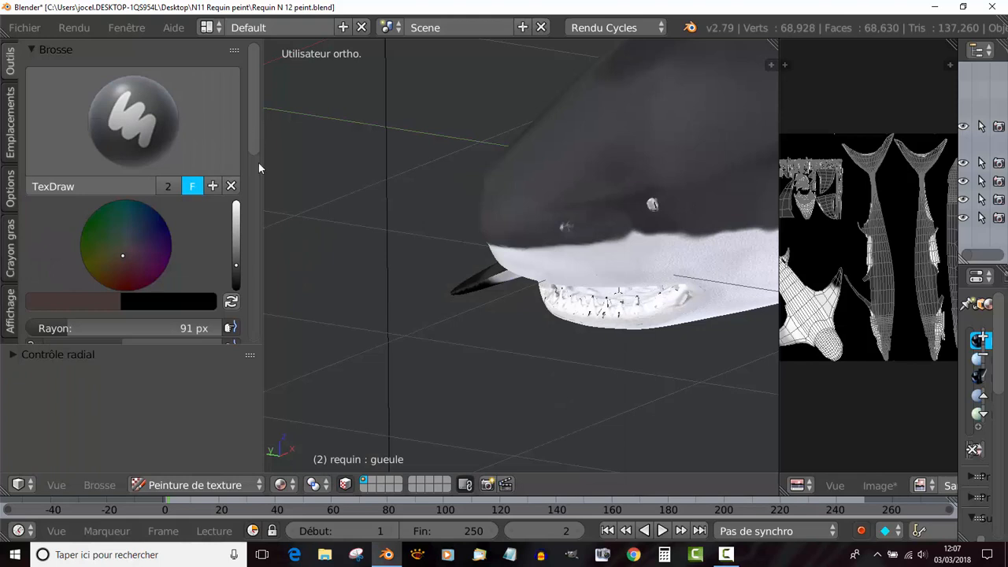
pyautogui.moveTo(259, 168); pyautogui.dragTo(262, 307)
pyautogui.click(126, 287)
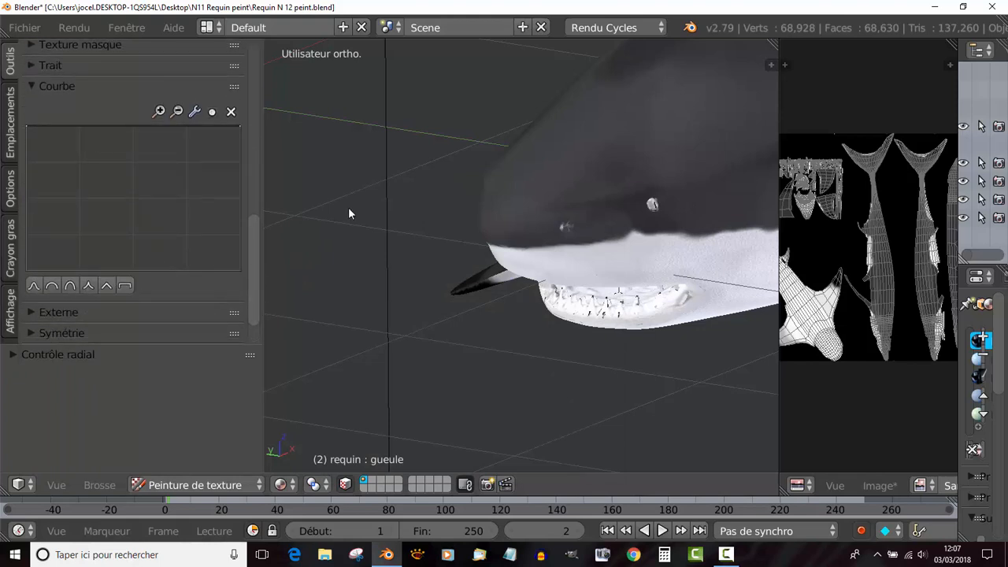
pyautogui.press('f')
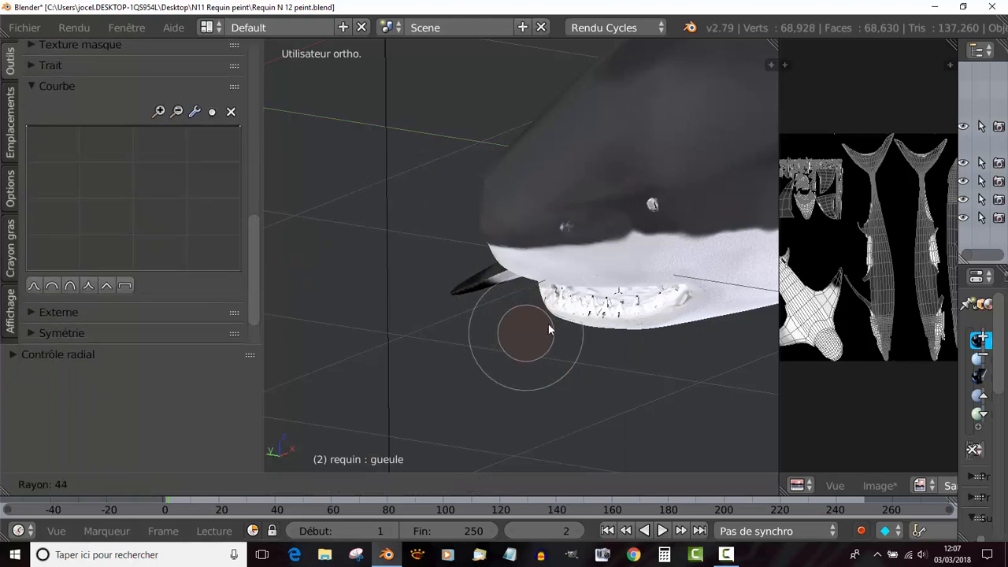
pyautogui.click(532, 331)
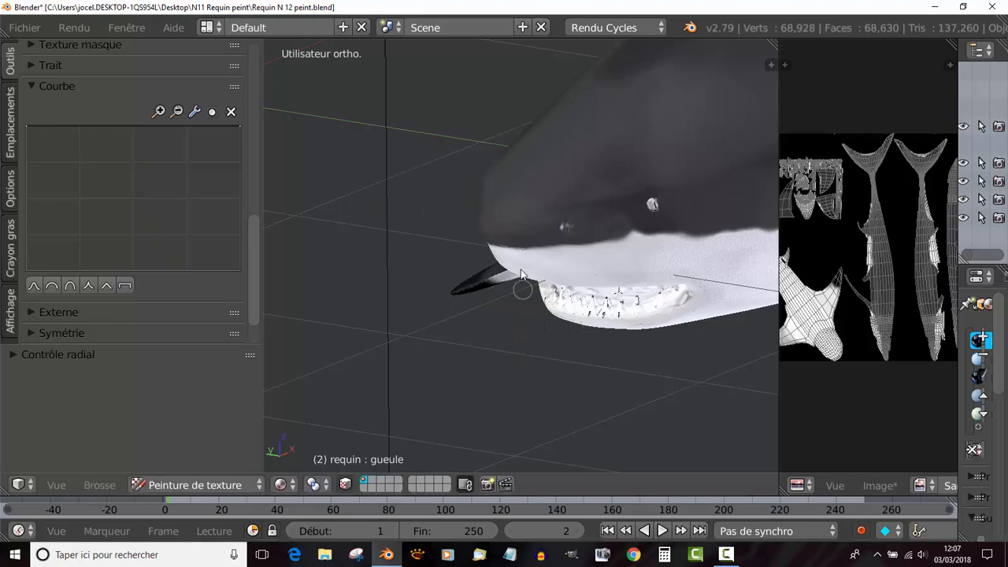
# Paint small irregular dabs along the snout's dark-to-white boundary, raising the strength to 0.523, and reduce the radius to 8 px.
pyautogui.scroll(5, 521, 259)
pyautogui.moveTo(510, 246); pyautogui.dragTo(454, 305, button='middle')
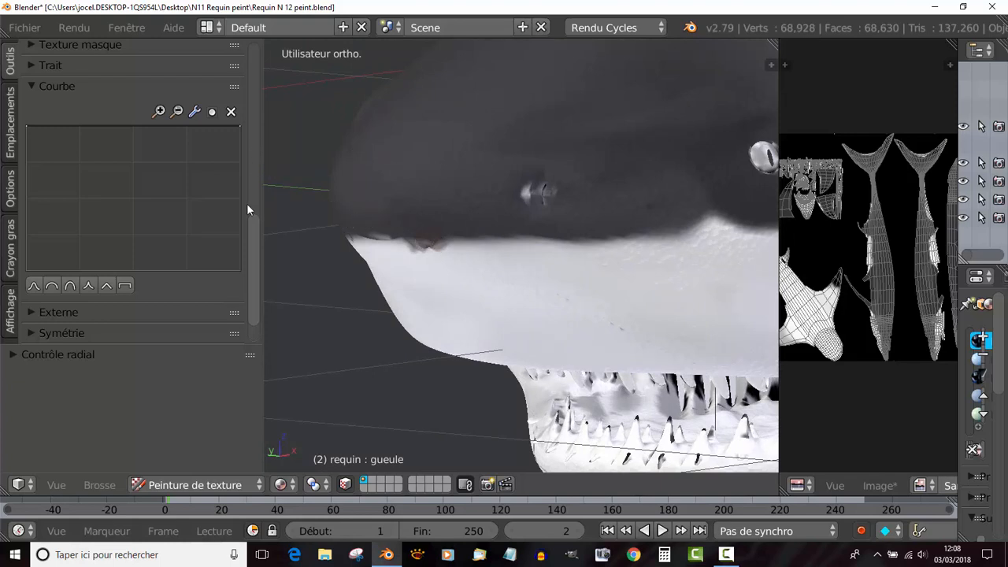
pyautogui.moveTo(250, 207); pyautogui.dragTo(257, 128)
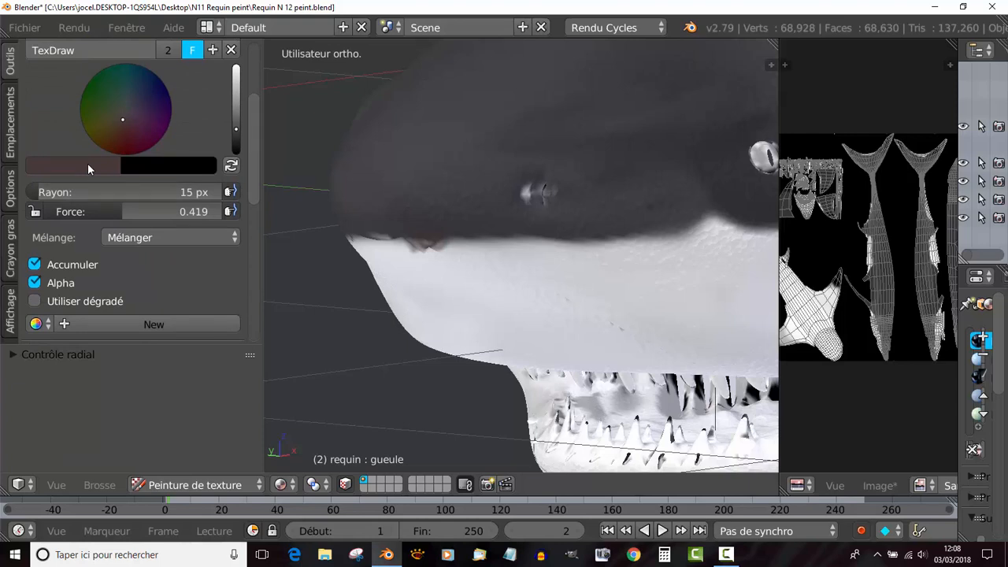
pyautogui.moveTo(116, 209)
pyautogui.mouseDown()
pyautogui.moveTo(103, 209)
pyautogui.moveTo(134, 209)
pyautogui.mouseUp()
pyautogui.moveTo(451, 243)
pyautogui.mouseDown()
pyautogui.moveTo(427, 241)
pyautogui.moveTo(445, 245)
pyautogui.mouseUp()
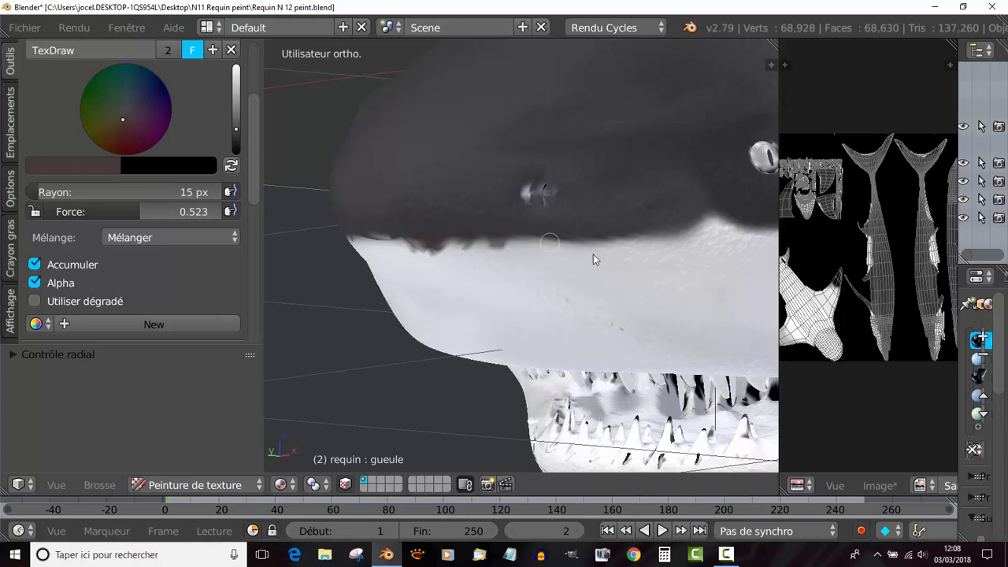
pyautogui.press('f')
pyautogui.click(618, 269)
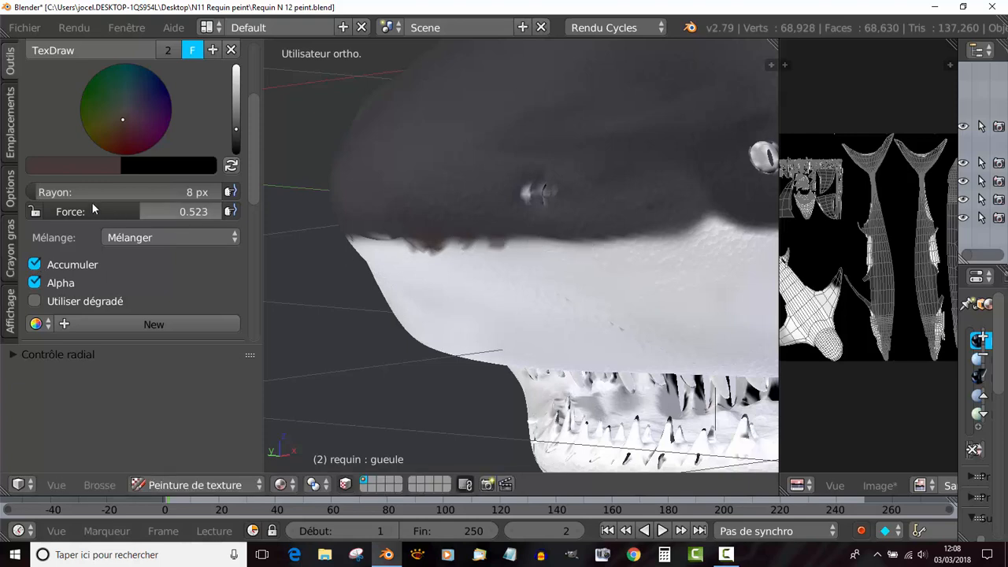
# Sample the dark grey of the shark's head as the paint colour and dab it along the snout's dark-to-white boundary below the nostril.
pyautogui.click(69, 166)
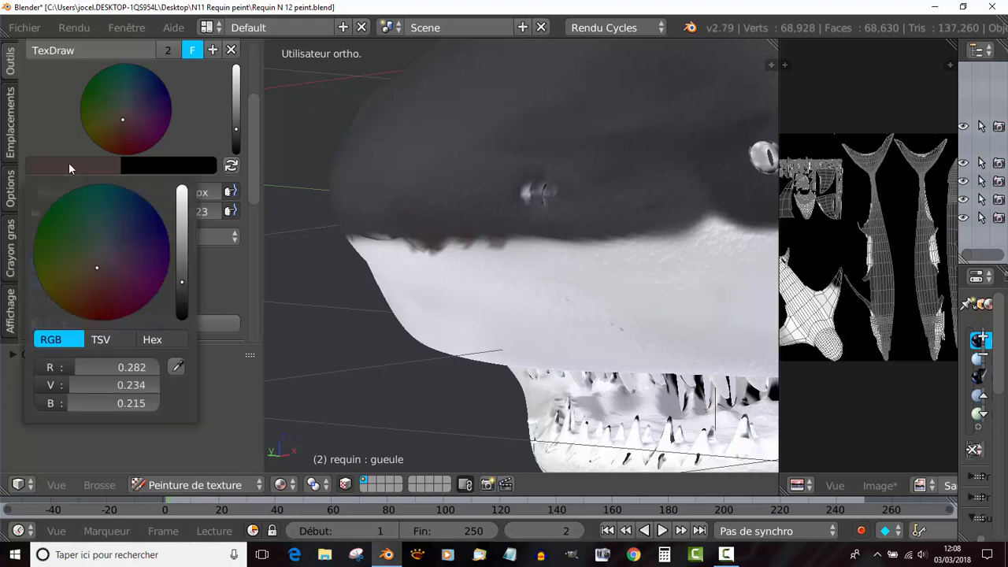
pyautogui.click(175, 365)
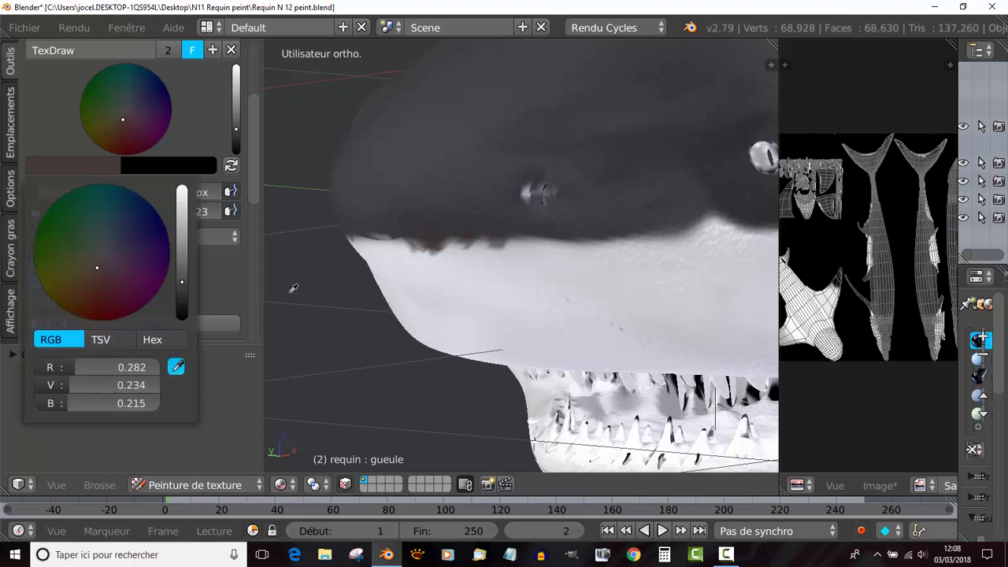
pyautogui.click(416, 203)
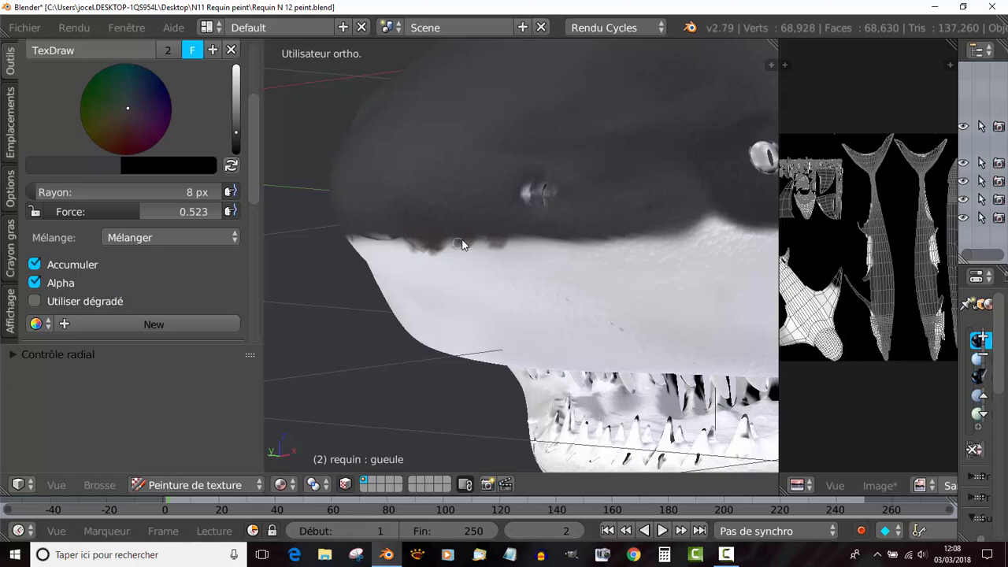
pyautogui.moveTo(459, 242); pyautogui.dragTo(521, 241)
pyautogui.moveTo(542, 241); pyautogui.dragTo(507, 233, button='middle')
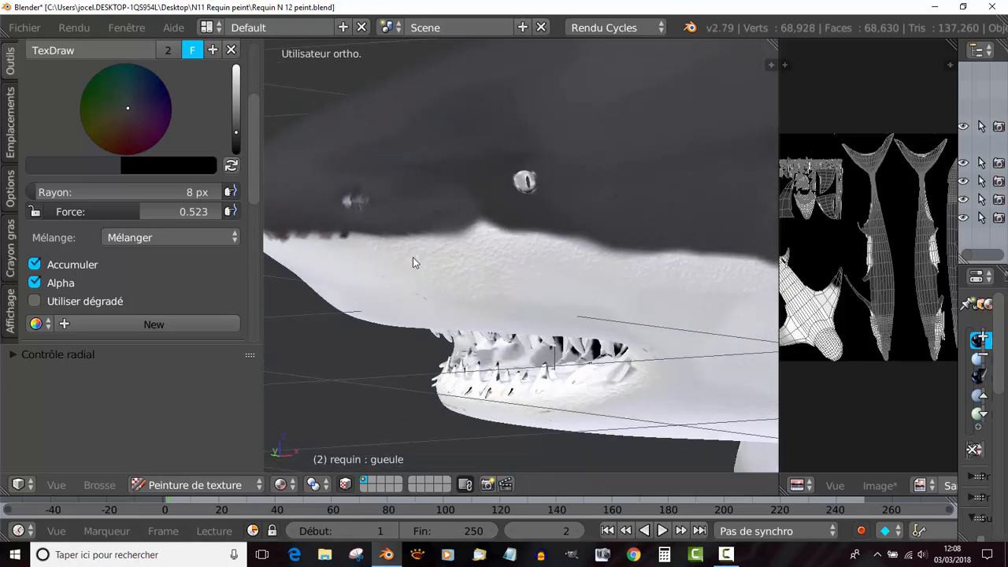
# Set the TexDraw radius to 10 px and paint irregular dark dabs along the boundary from the nostril to past the eye.
pyautogui.press('f')
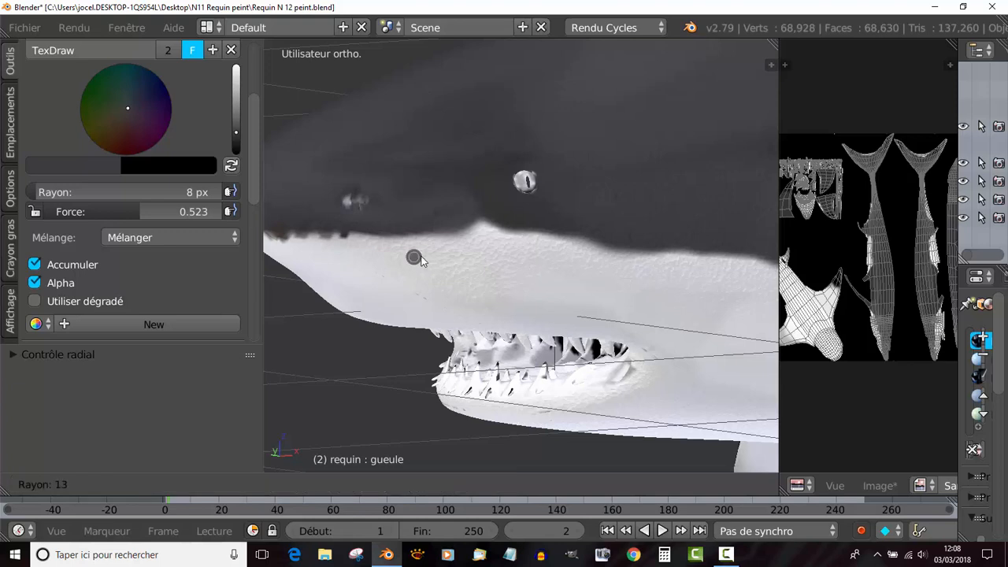
pyautogui.click(415, 258)
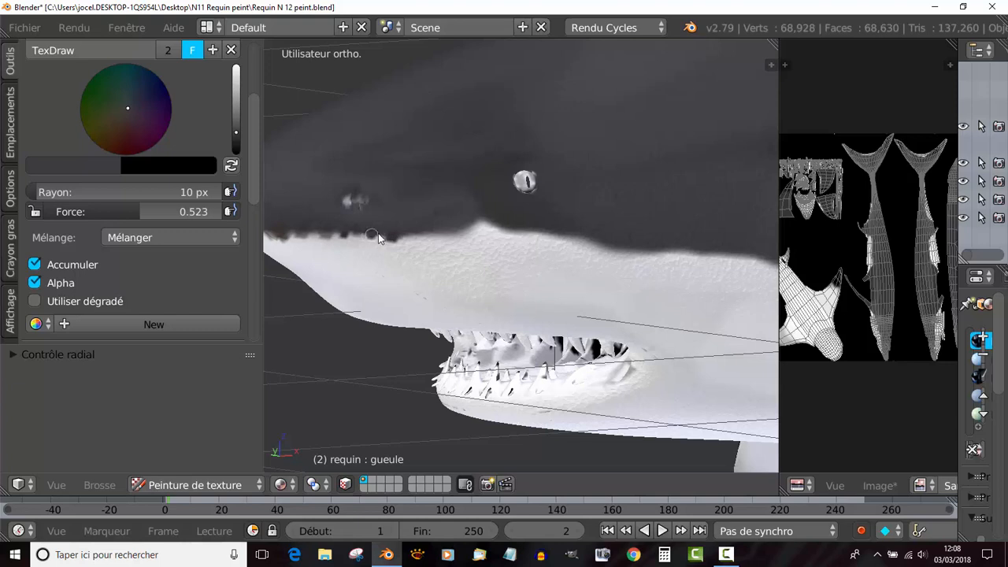
pyautogui.click(352, 237)
pyautogui.moveTo(388, 230); pyautogui.dragTo(470, 227)
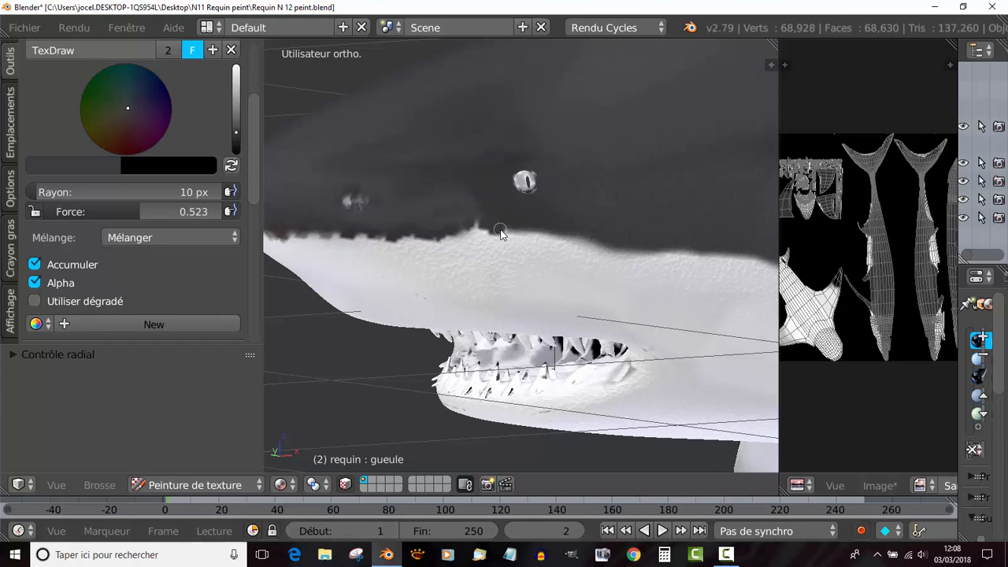
pyautogui.scroll(-4, 520, 258)
pyautogui.moveTo(506, 254); pyautogui.dragTo(524, 264, button='middle')
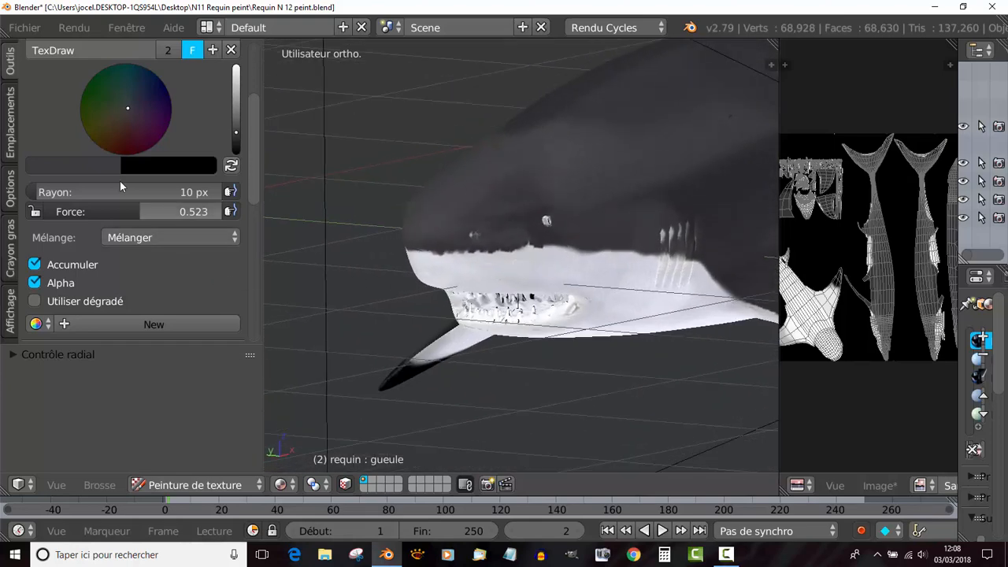
# Change the paint colour to R 0.247, G 0.240, B 0.236 and dab it along the boundary between the eye and the gills.
pyautogui.click(92, 169)
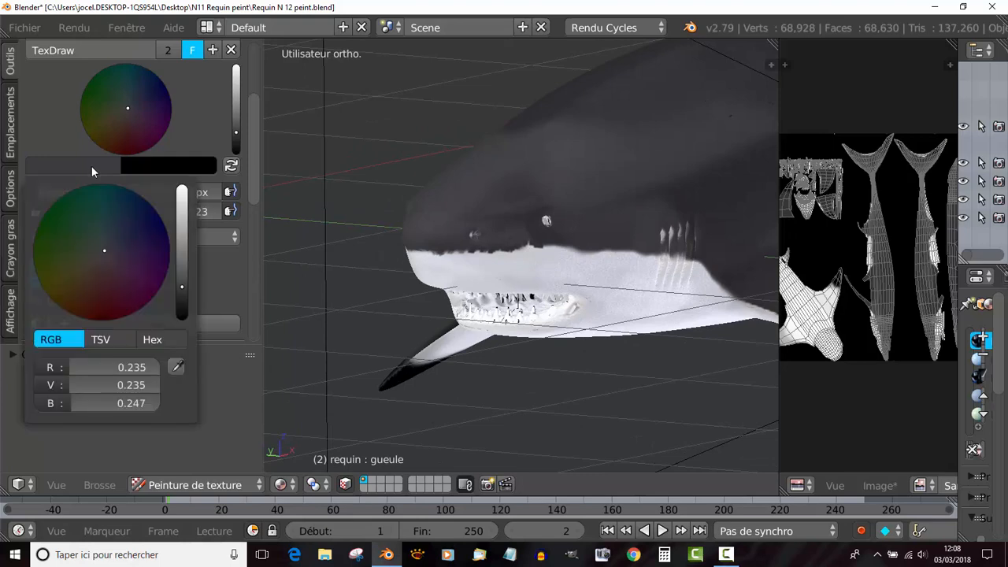
pyautogui.click(100, 254)
pyautogui.scroll(2, 559, 244)
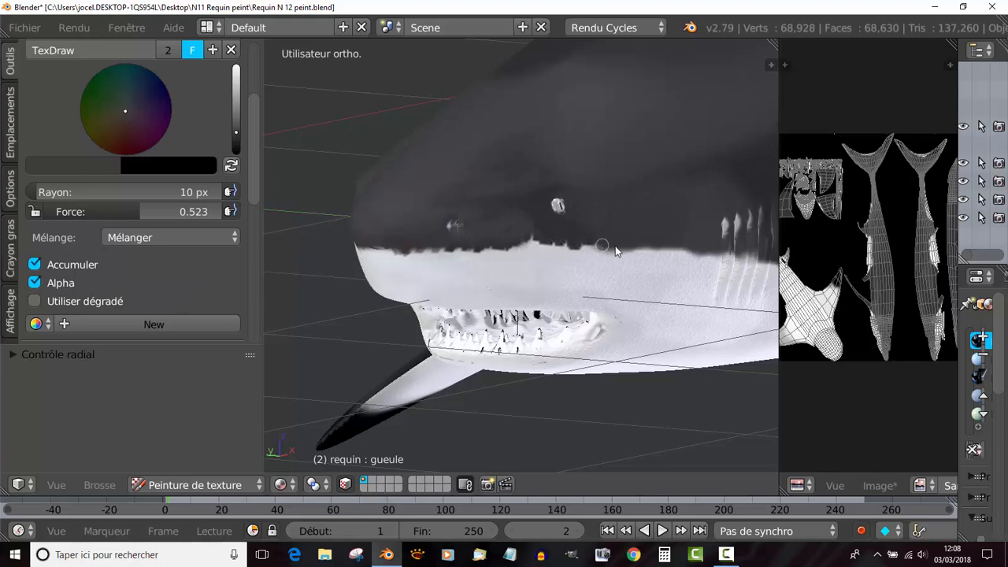
pyautogui.moveTo(615, 250); pyautogui.dragTo(660, 250)
pyautogui.moveTo(683, 247); pyautogui.dragTo(419, 260, button='middle')
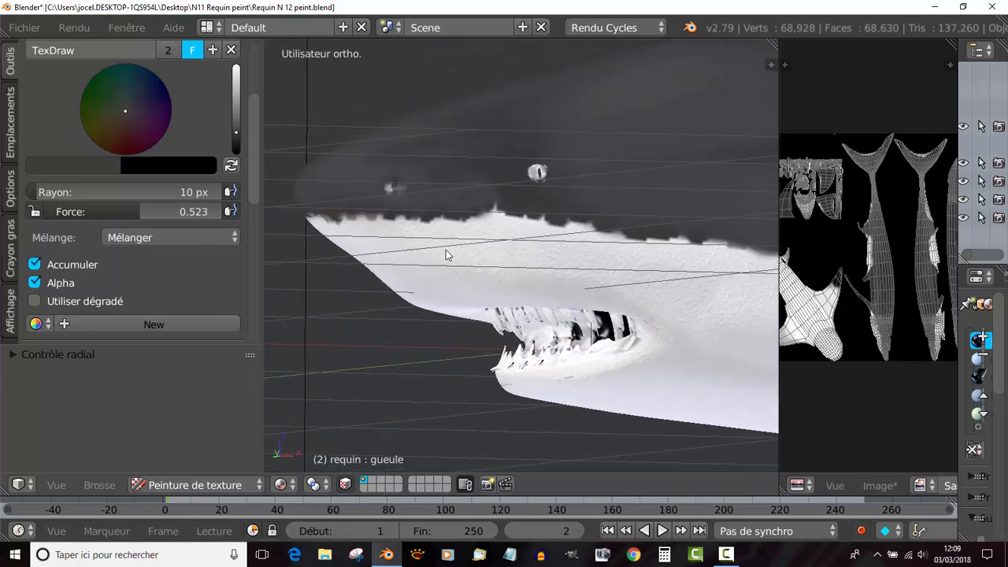
# Undo the latest boundary dabs and repaint a finer irregular dark edge from the snout tip past the eye.
pyautogui.moveTo(497, 274)
pyautogui.mouseDown()
pyautogui.moveTo(549, 277)
pyautogui.moveTo(505, 258)
pyautogui.mouseUp()
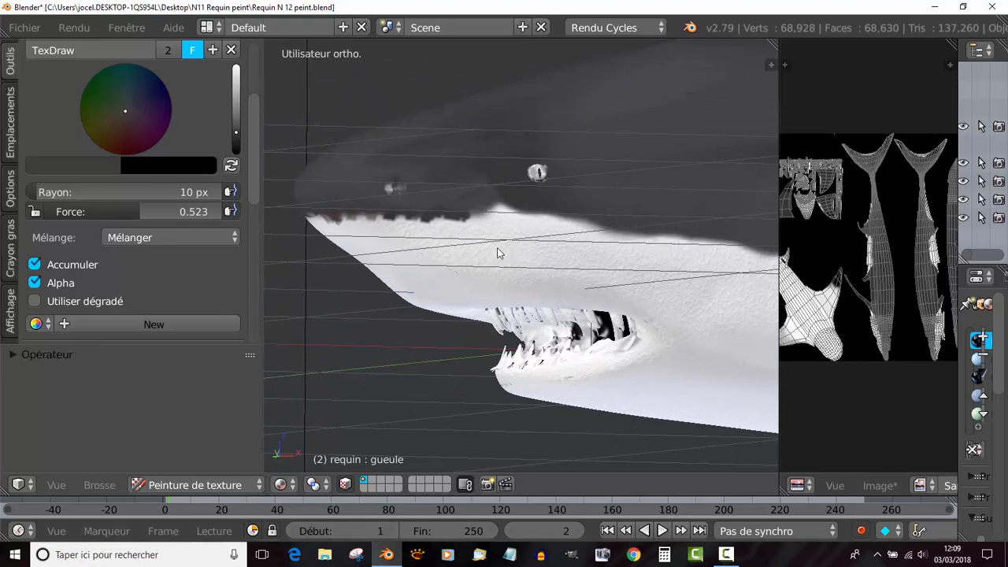
pyautogui.moveTo(439, 243); pyautogui.dragTo(411, 238)
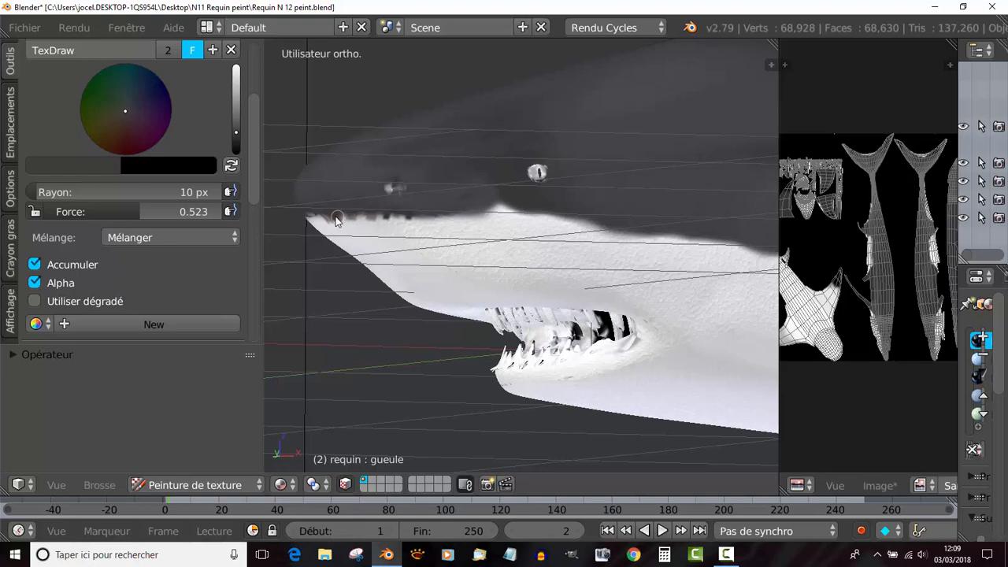
pyautogui.moveTo(316, 214); pyautogui.dragTo(492, 209)
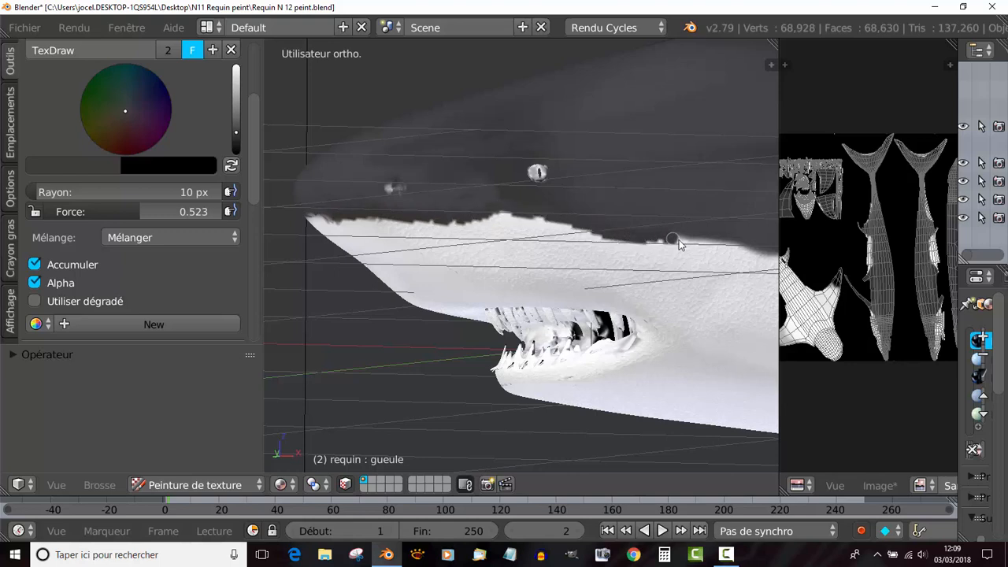
# Continue the irregular dark edge towards the gills and along the white belly area between the pectoral and pelvic fins.
pyautogui.moveTo(731, 246); pyautogui.dragTo(706, 258, button='middle')
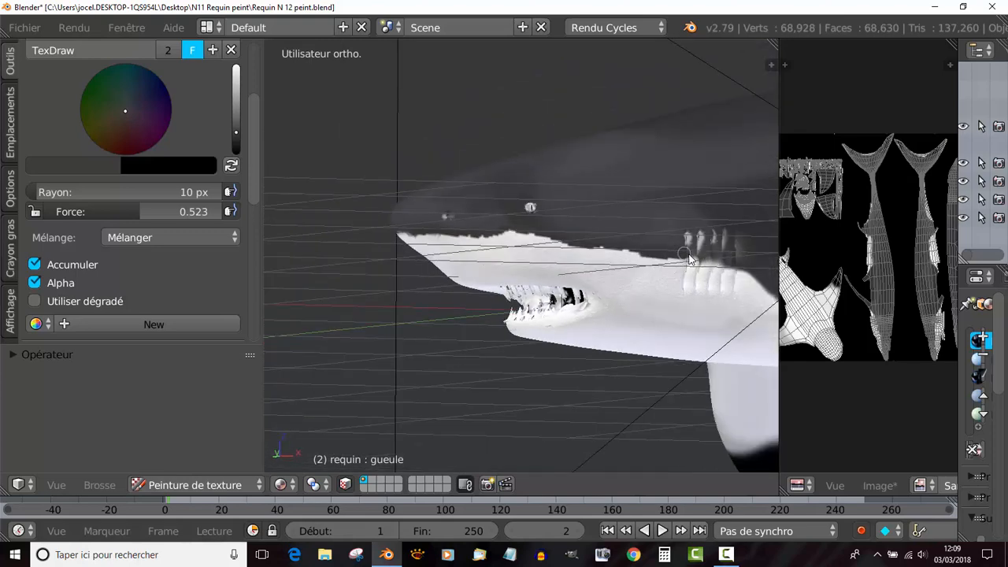
pyautogui.moveTo(685, 272)
pyautogui.mouseDown(button='middle')
pyautogui.moveTo(654, 282)
pyautogui.moveTo(486, 254)
pyautogui.moveTo(474, 280)
pyautogui.moveTo(578, 279)
pyautogui.moveTo(562, 240)
pyautogui.mouseUp(button='middle')
pyautogui.moveTo(529, 238)
pyautogui.mouseDown()
pyautogui.moveTo(601, 217)
pyautogui.moveTo(687, 226)
pyautogui.mouseUp()
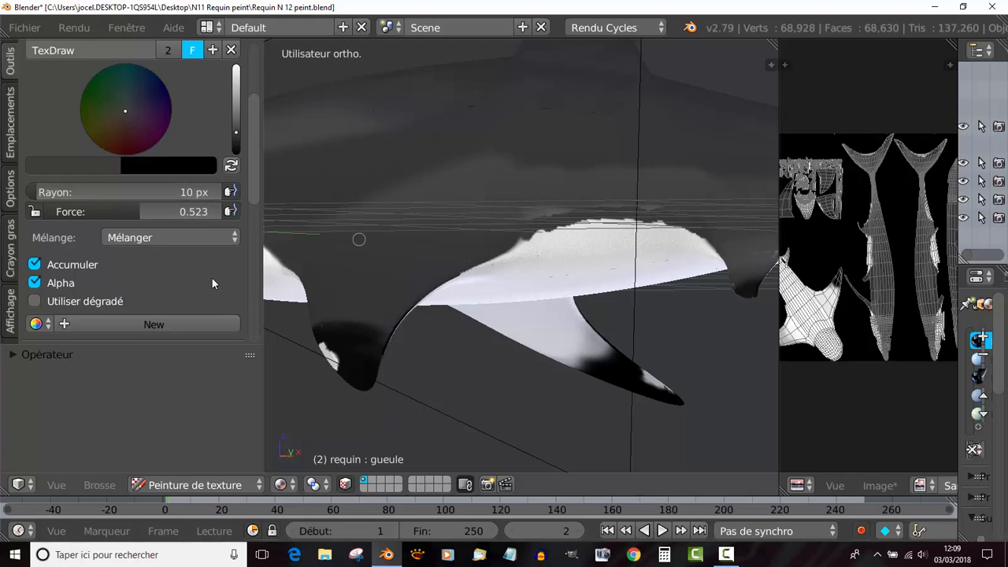
# Sample the grey of the flank above the belly and paint an irregular dark edge along the white area from the pelvic fin towards the tail.
pyautogui.click(82, 163)
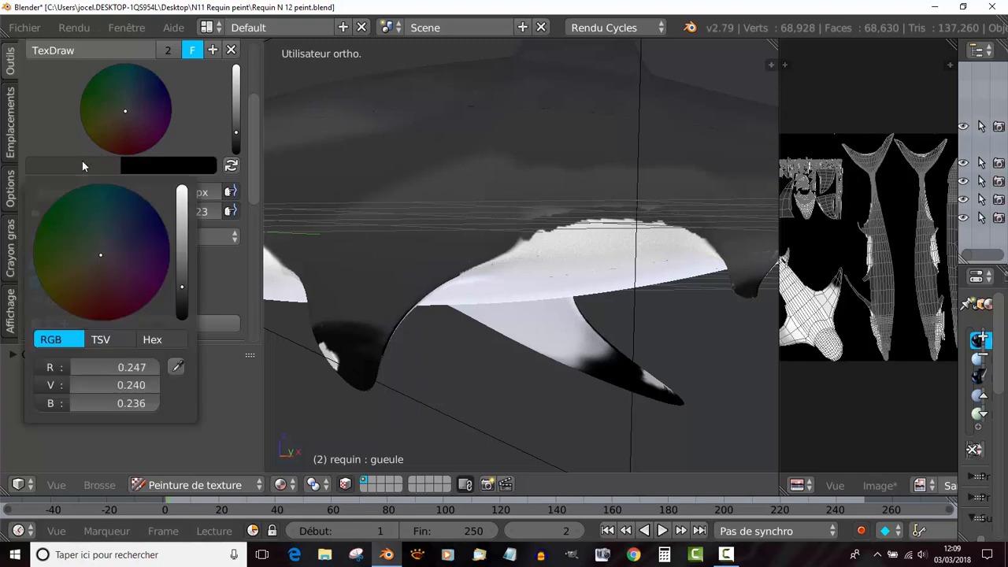
pyautogui.click(543, 196)
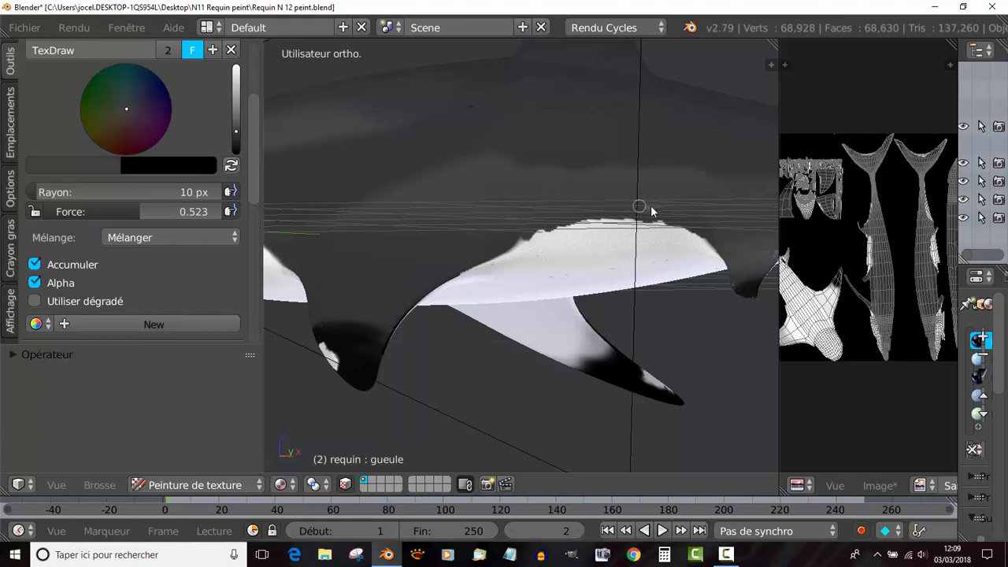
pyautogui.moveTo(516, 226)
pyautogui.mouseDown(button='middle')
pyautogui.moveTo(611, 288)
pyautogui.moveTo(450, 282)
pyautogui.moveTo(474, 285)
pyautogui.mouseUp(button='middle')
pyautogui.scroll(4, 473, 285)
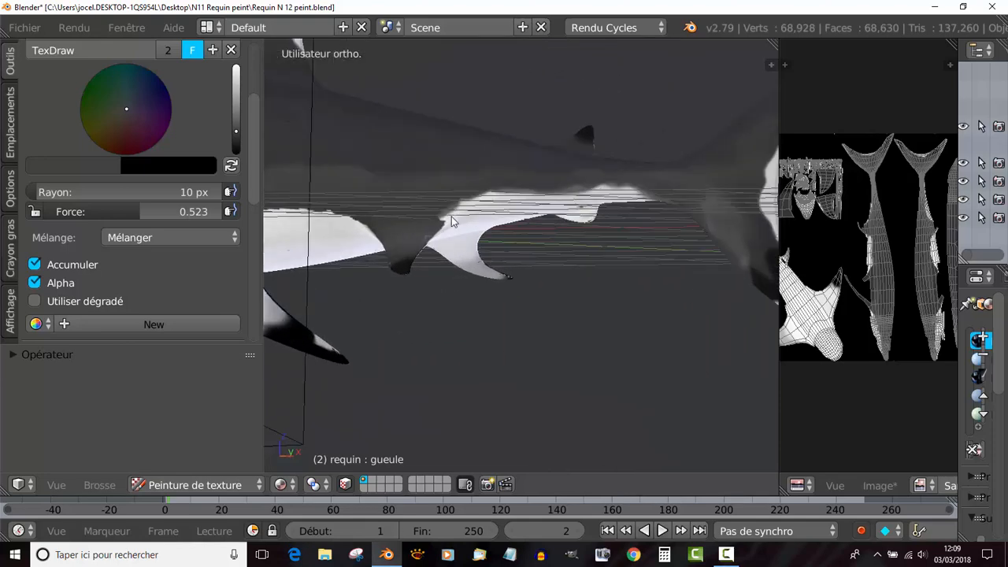
pyautogui.moveTo(410, 195)
pyautogui.mouseDown()
pyautogui.moveTo(496, 161)
pyautogui.moveTo(591, 168)
pyautogui.moveTo(668, 156)
pyautogui.mouseUp()
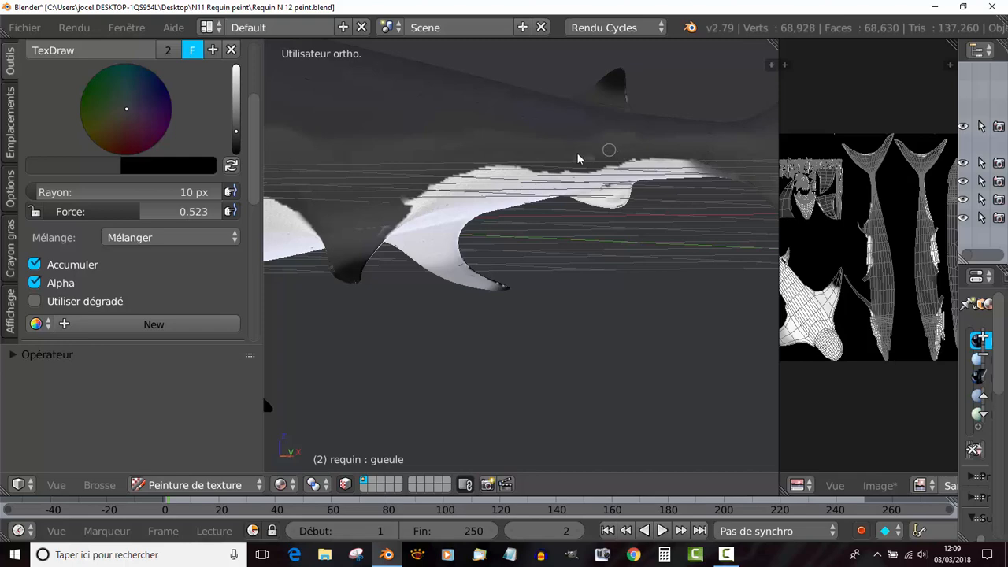
# Paint the irregular dark edge along the boundary from behind the gills down to the base of the pectoral fin.
pyautogui.moveTo(720, 157)
pyautogui.mouseDown(button='middle')
pyautogui.moveTo(544, 262)
pyautogui.moveTo(530, 305)
pyautogui.mouseUp(button='middle')
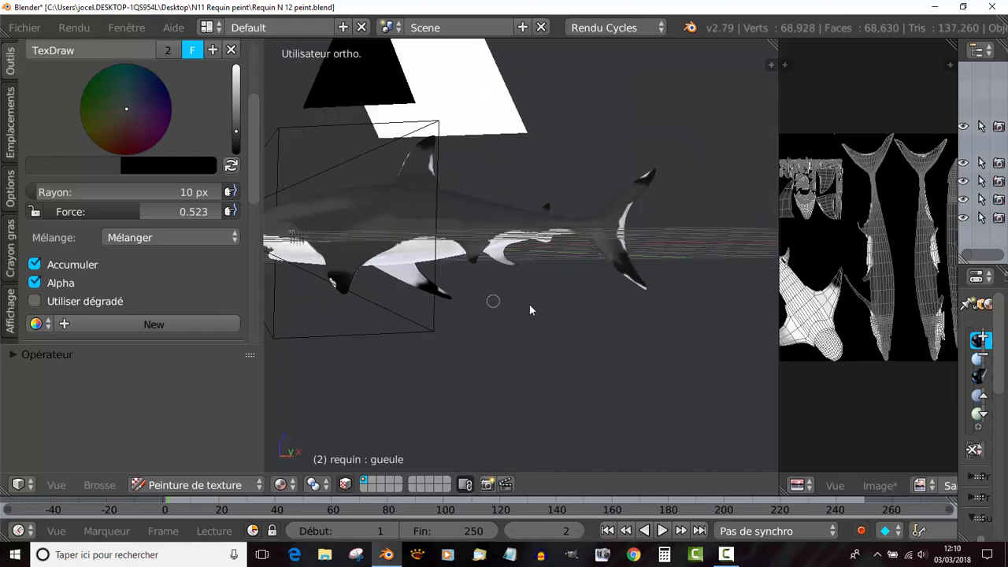
pyautogui.scroll(5, 530, 304)
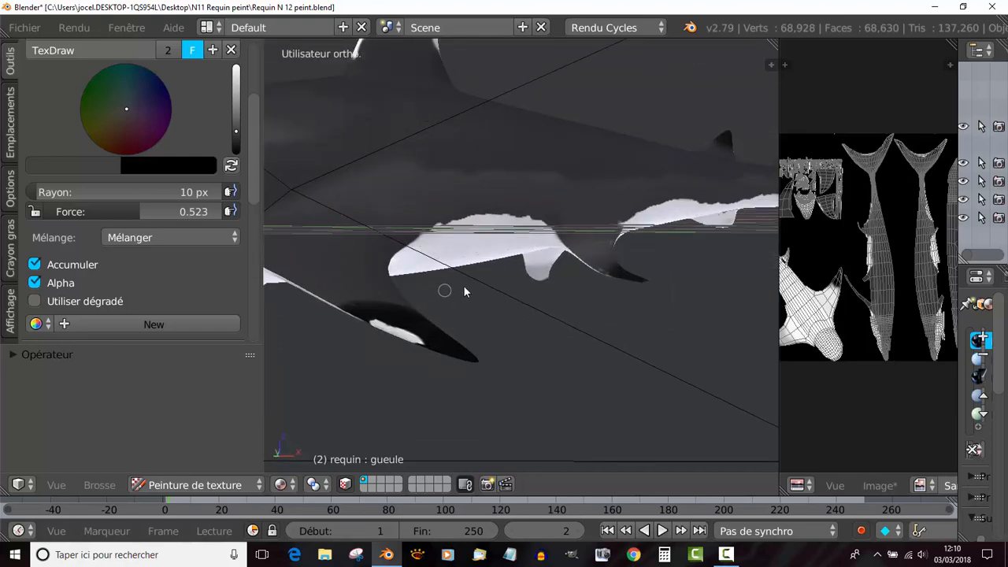
pyautogui.moveTo(464, 287)
pyautogui.mouseDown(button='middle')
pyautogui.moveTo(591, 263)
pyautogui.moveTo(501, 282)
pyautogui.moveTo(484, 151)
pyautogui.mouseUp(button='middle')
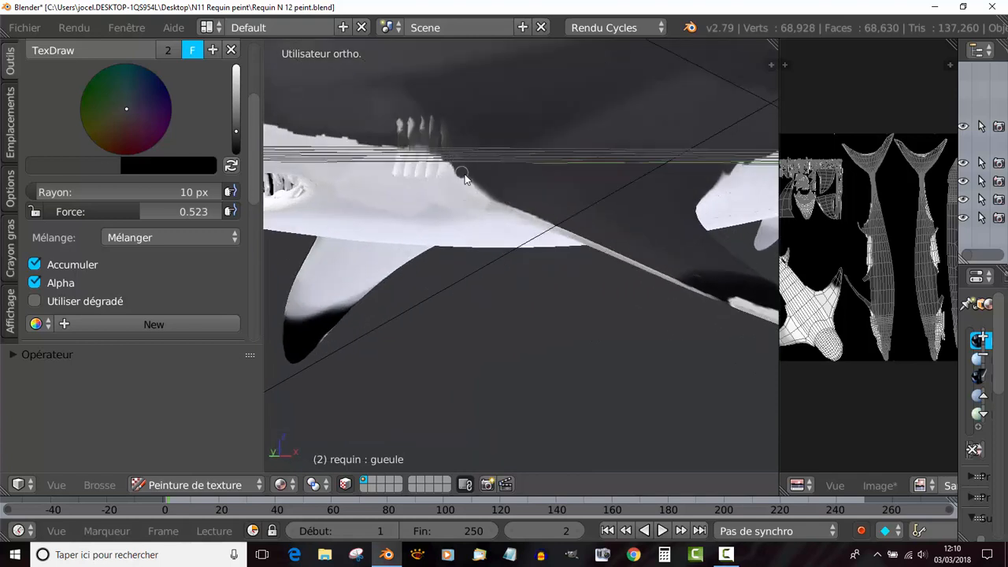
pyautogui.moveTo(486, 192); pyautogui.dragTo(558, 220)
pyautogui.moveTo(558, 220); pyautogui.dragTo(262, 279, button='middle')
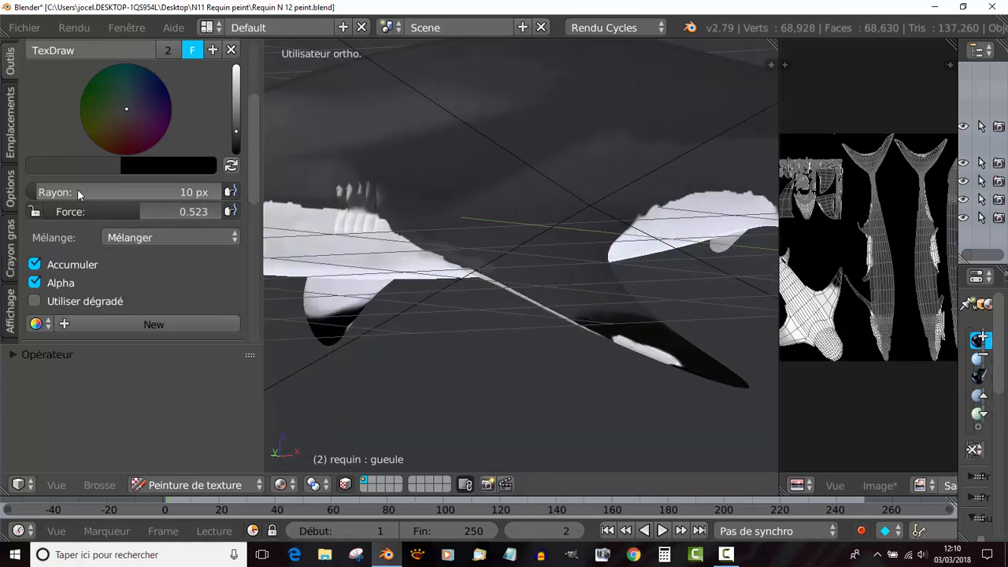
# Sample the darker grey above the pectoral fin and touch up the dark edge near the fin's base with it.
pyautogui.click(86, 164)
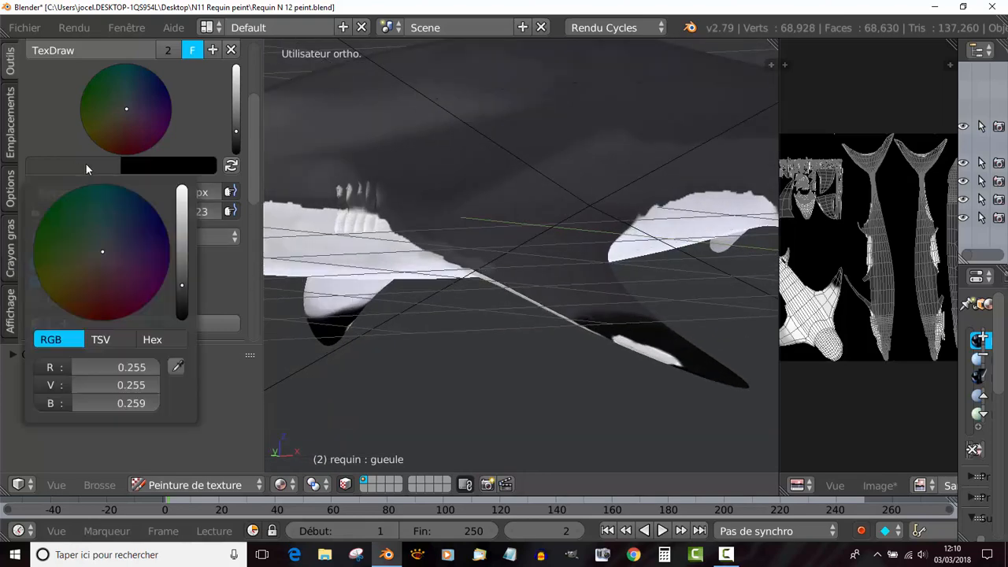
pyautogui.click(177, 368)
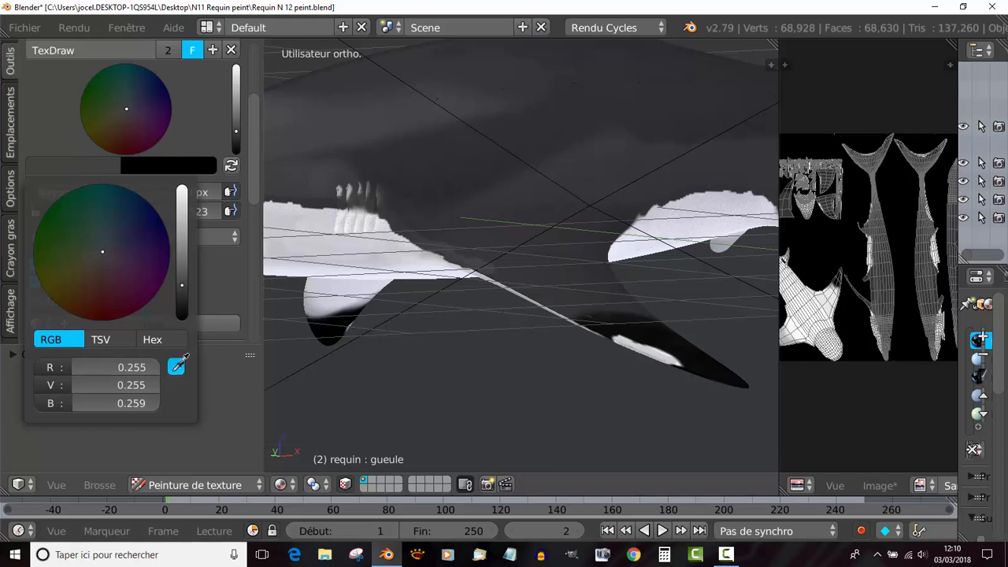
pyautogui.click(441, 229)
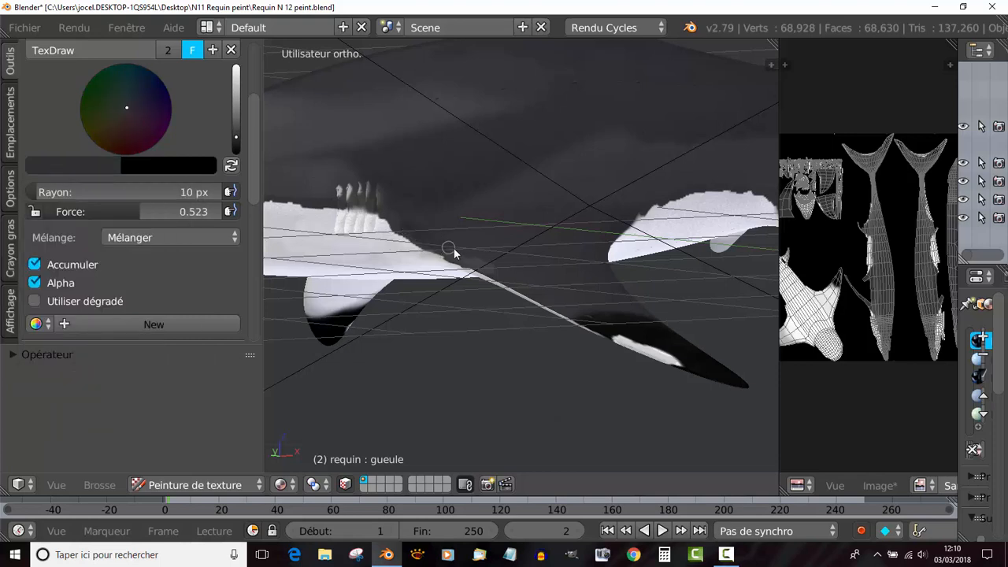
pyautogui.moveTo(493, 266)
pyautogui.mouseDown(button='middle')
pyautogui.moveTo(410, 263)
pyautogui.moveTo(551, 245)
pyautogui.moveTo(428, 255)
pyautogui.moveTo(543, 223)
pyautogui.moveTo(528, 224)
pyautogui.mouseUp(button='middle')
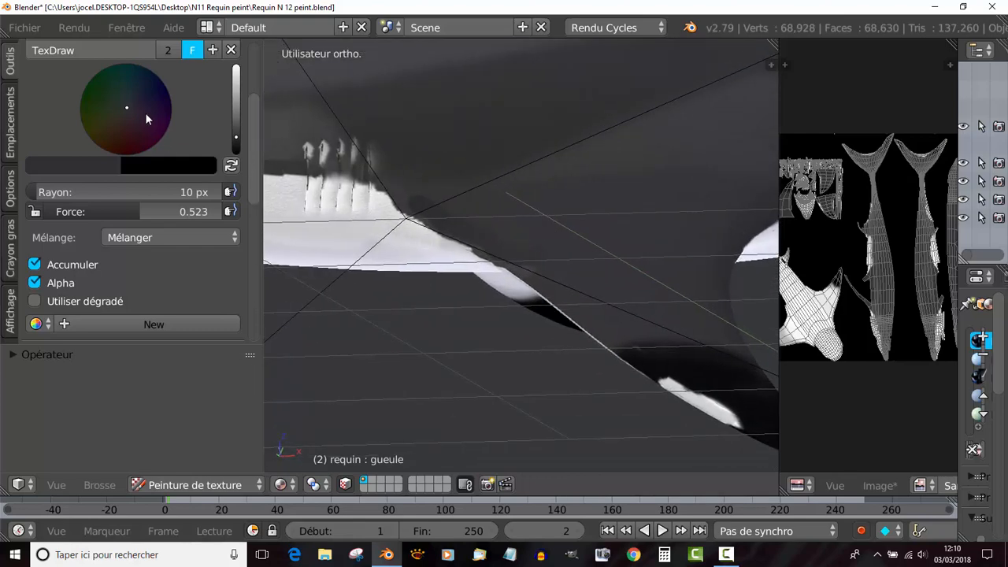
# Switch to the Smear brush with a 42 px radius and smear the colours at the base of the pectoral fin.
pyautogui.moveTo(251, 143)
pyautogui.mouseDown()
pyautogui.moveTo(267, 79)
pyautogui.moveTo(260, 47)
pyautogui.mouseUp()
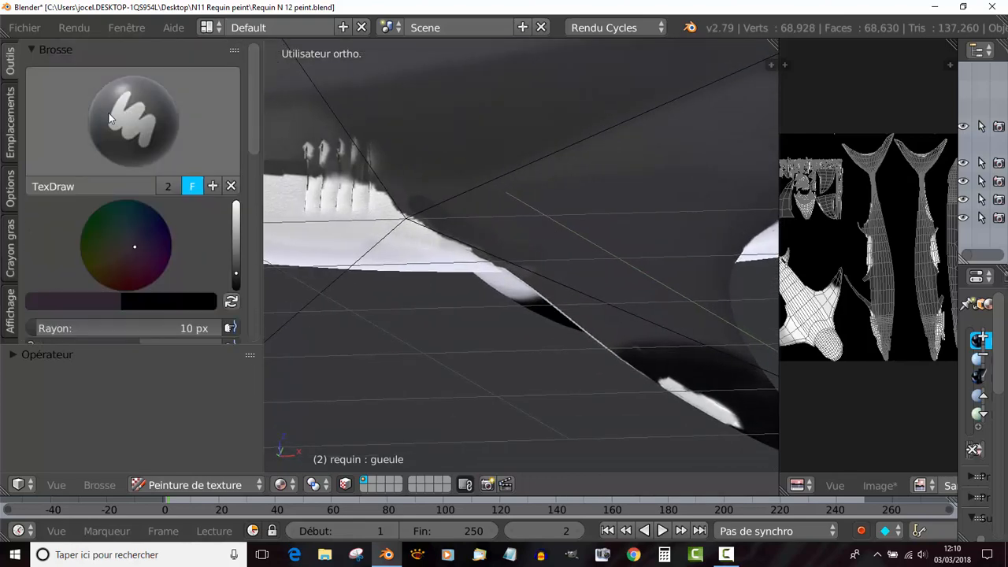
pyautogui.click(134, 118)
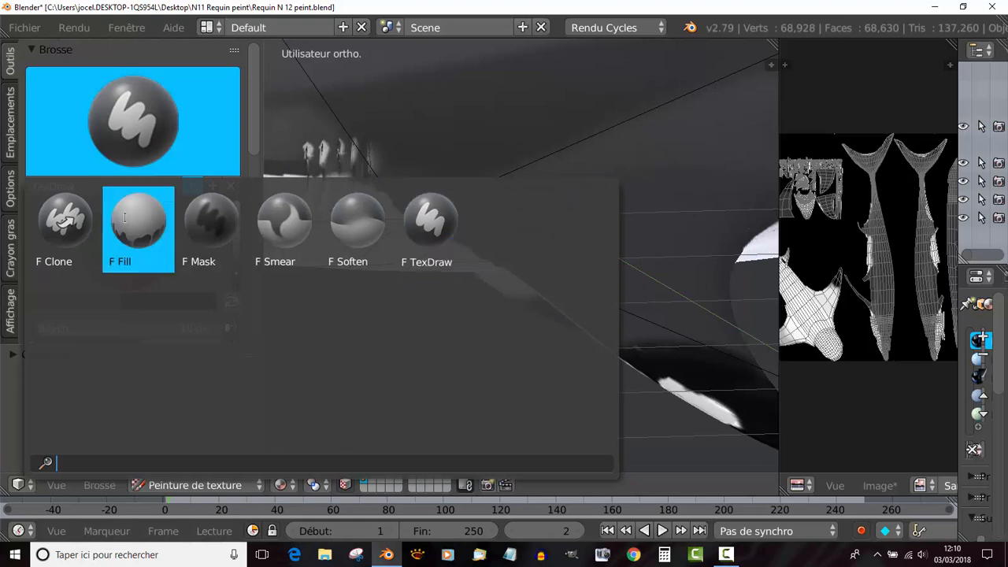
pyautogui.click(305, 243)
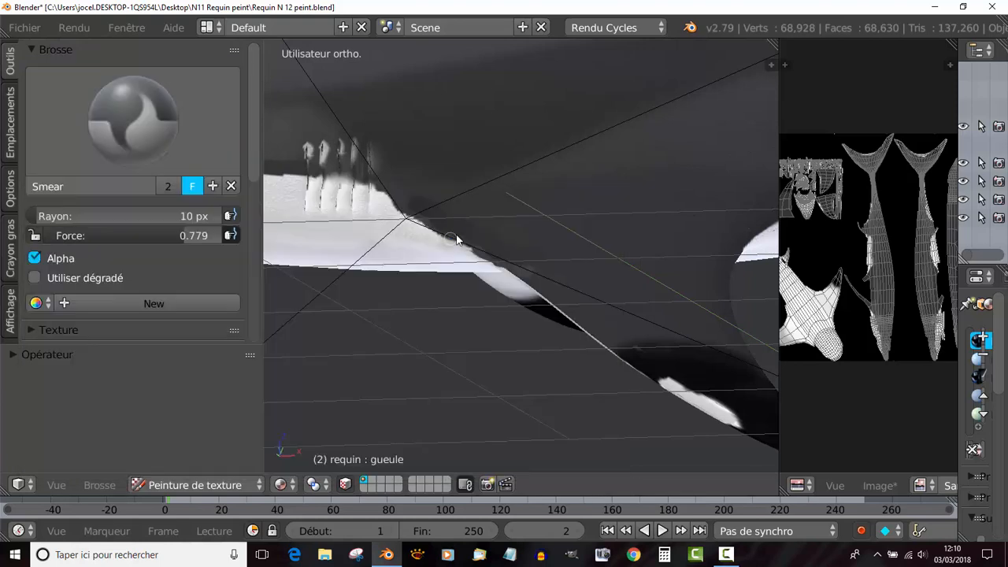
pyautogui.press('f')
pyautogui.click(507, 207)
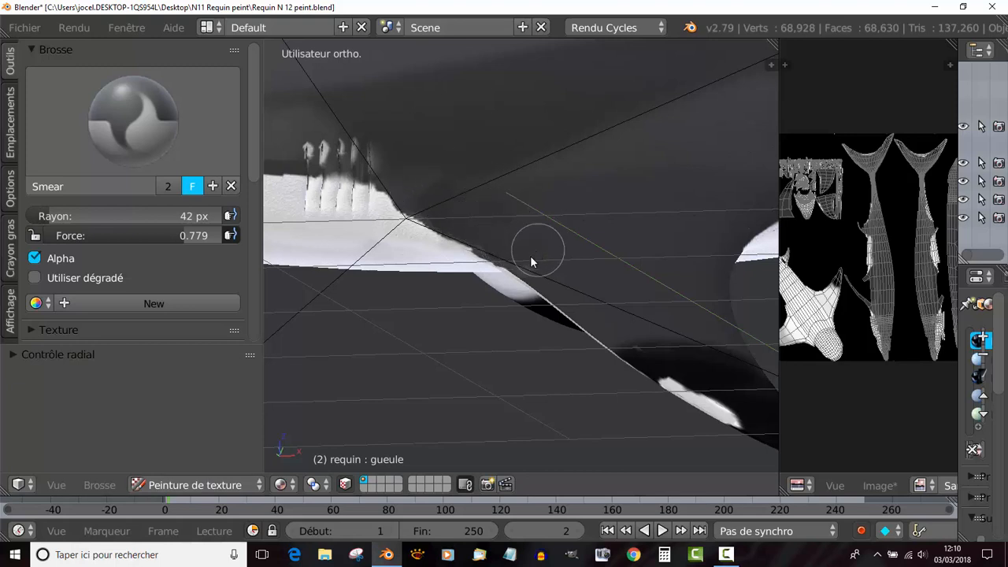
pyautogui.moveTo(544, 252); pyautogui.dragTo(505, 218)
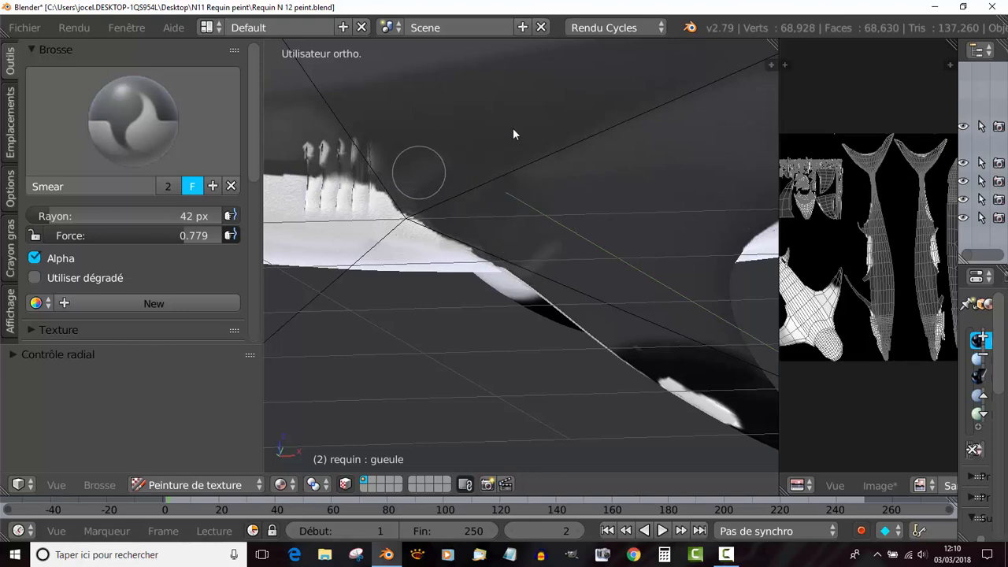
pyautogui.scroll(-6, 562, 197)
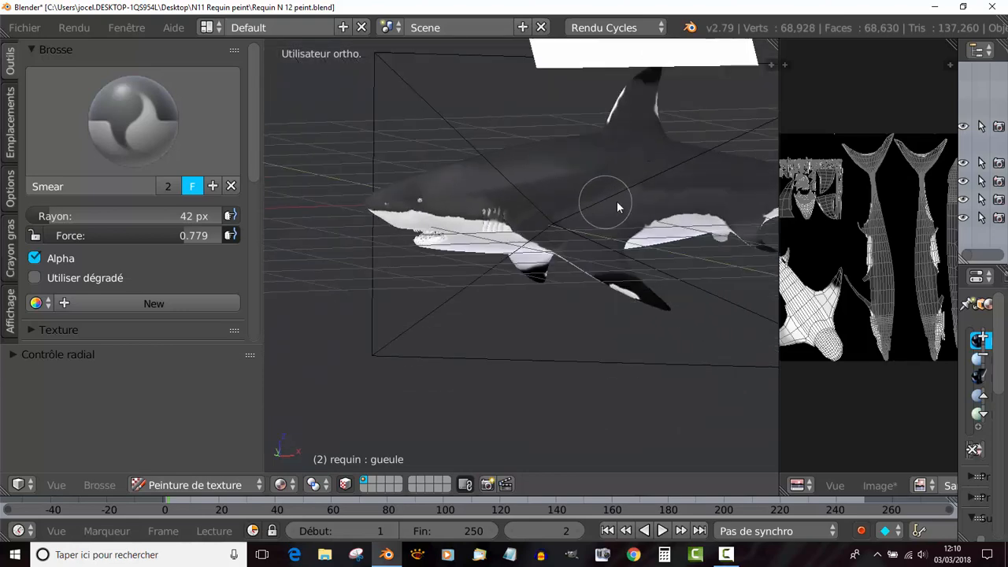
pyautogui.scroll(5, 567, 187)
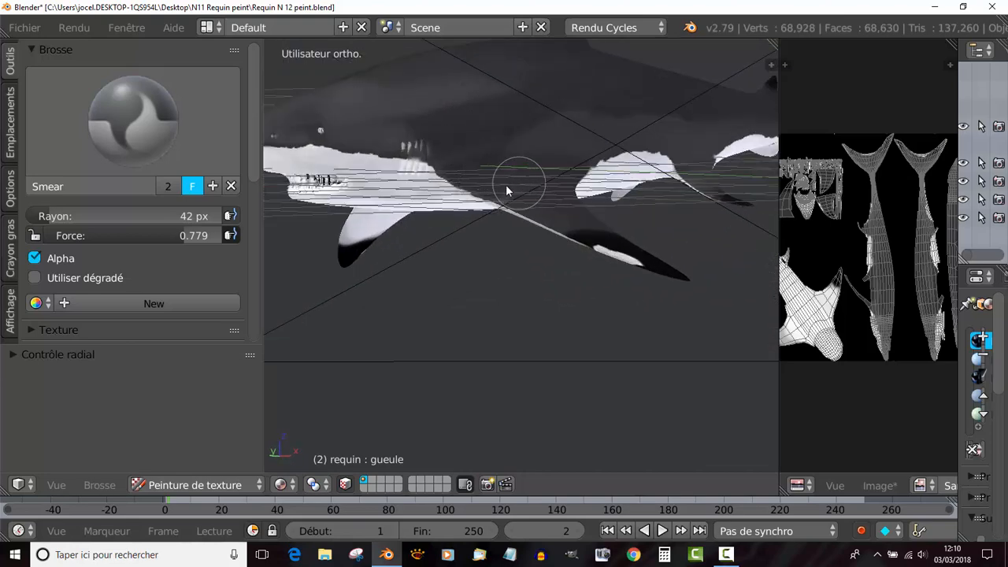
# Switch to the TexDraw brush and set its radius to 10 px for detail work around the snout.
pyautogui.moveTo(516, 239); pyautogui.dragTo(531, 302, button='middle')
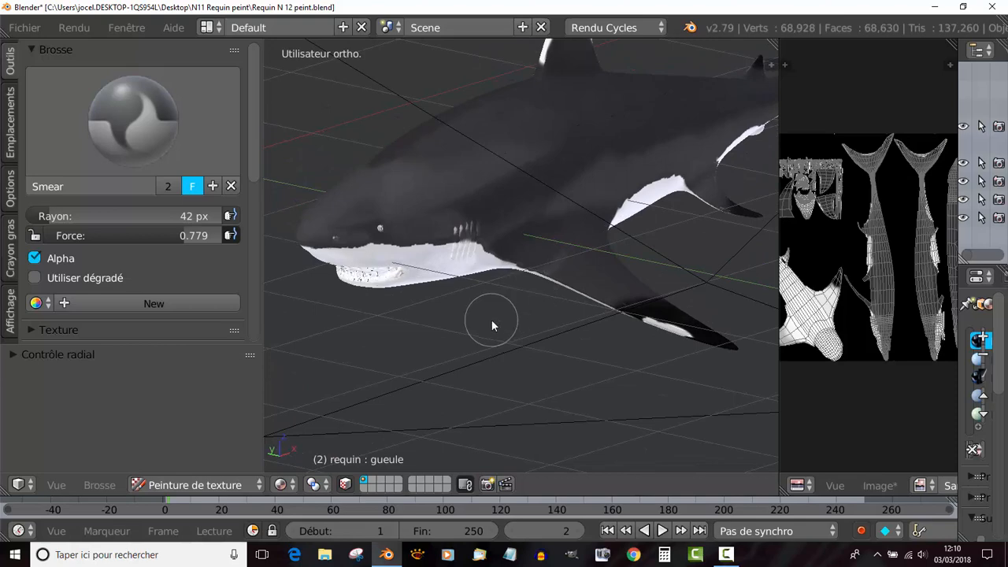
pyautogui.press('Tab')
pyautogui.press('Tab')
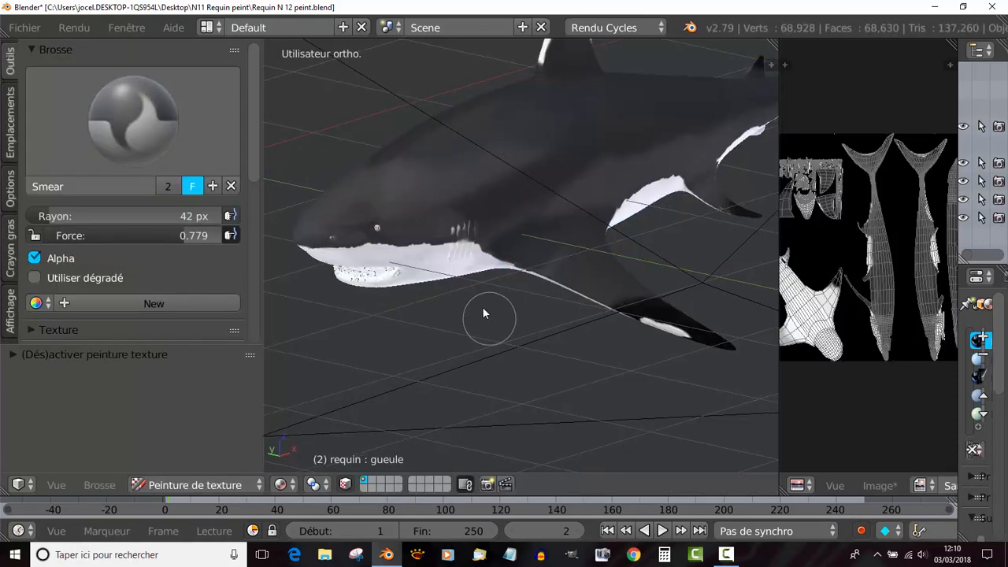
pyautogui.moveTo(483, 314)
pyautogui.mouseDown(button='middle')
pyautogui.moveTo(422, 304)
pyautogui.moveTo(409, 291)
pyautogui.moveTo(352, 299)
pyautogui.moveTo(636, 306)
pyautogui.moveTo(603, 272)
pyautogui.moveTo(524, 325)
pyautogui.moveTo(519, 289)
pyautogui.mouseUp(button='middle')
pyautogui.click(143, 130)
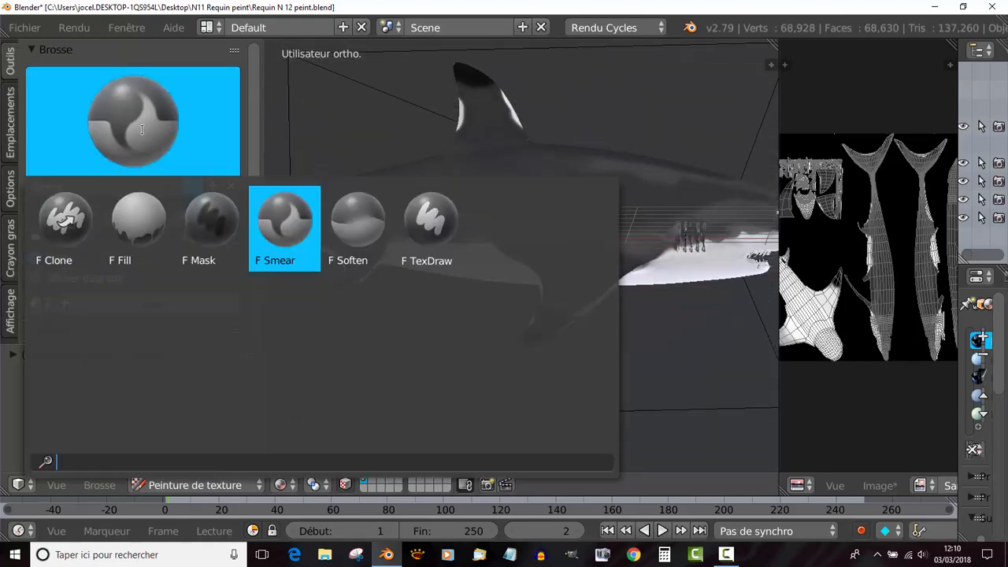
pyautogui.click(432, 217)
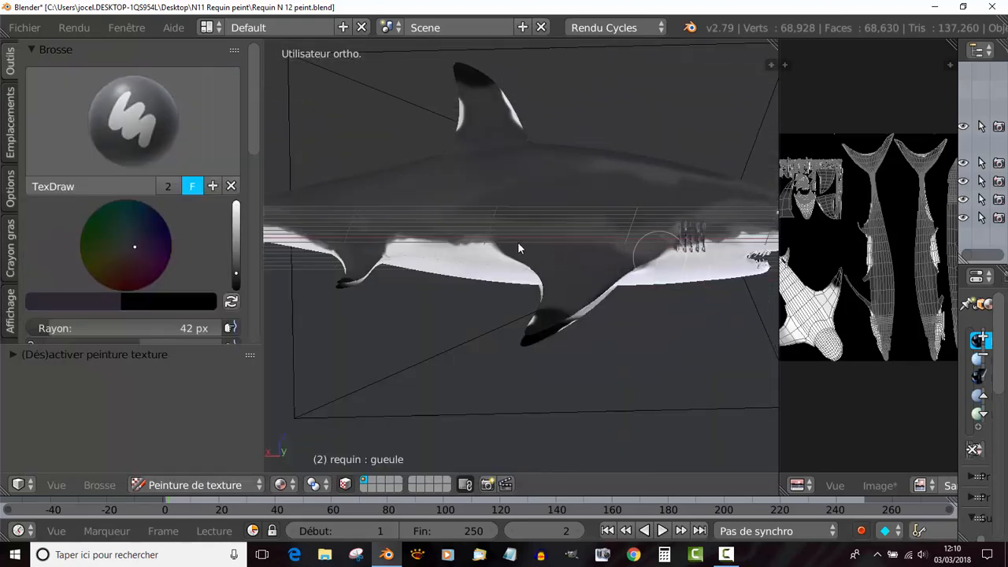
pyautogui.moveTo(518, 248); pyautogui.dragTo(590, 263, button='middle')
pyautogui.press('f')
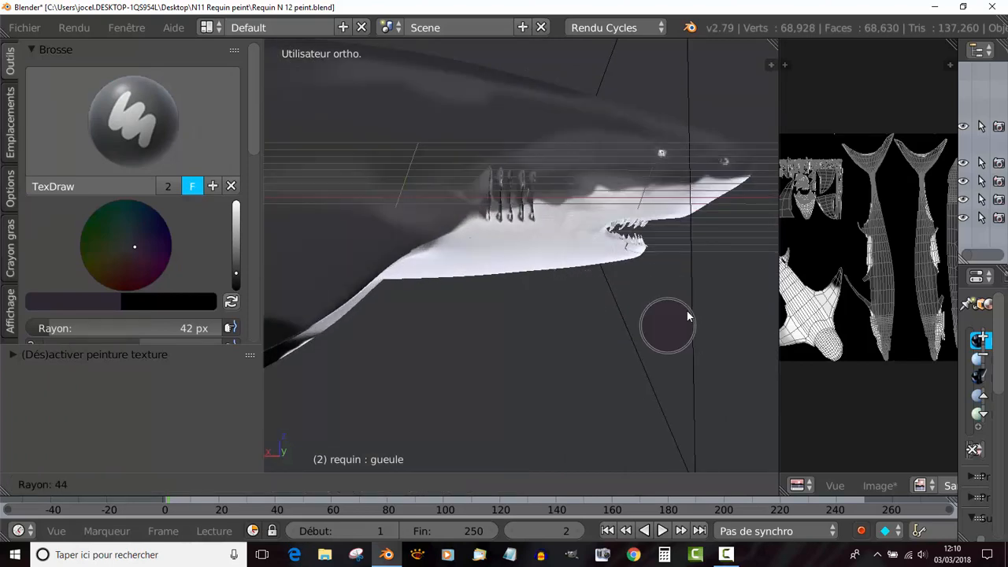
pyautogui.click(682, 285)
pyautogui.moveTo(682, 285); pyautogui.dragTo(579, 206, button='middle')
# Sample the dark grey of the snout above the mouth and paint an irregular dark edge along the white of the upper jaw.
pyautogui.moveTo(573, 216); pyautogui.dragTo(558, 220)
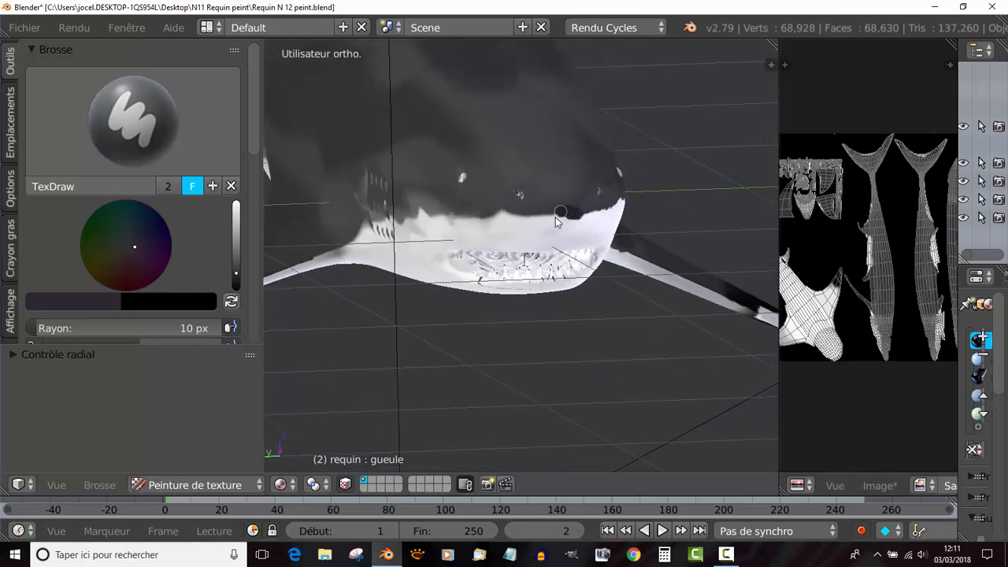
pyautogui.hotkey('ctrl', 'z')
pyautogui.scroll(2, 561, 220)
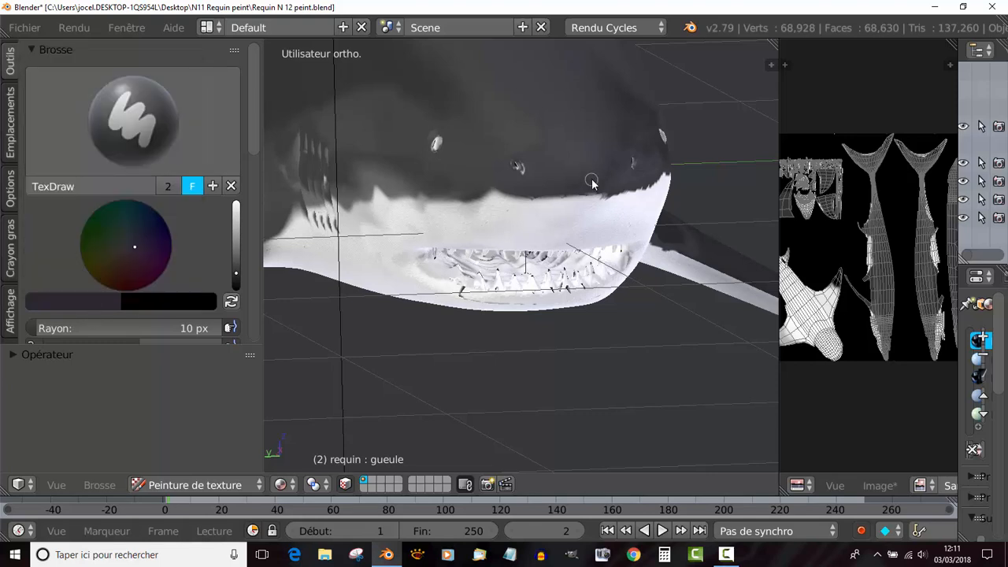
pyautogui.click(89, 306)
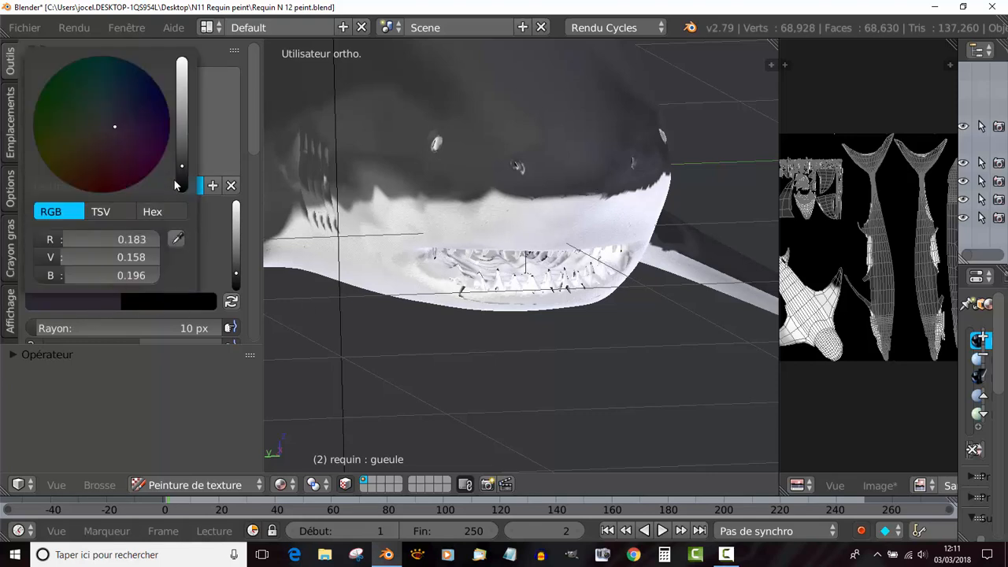
pyautogui.click(175, 241)
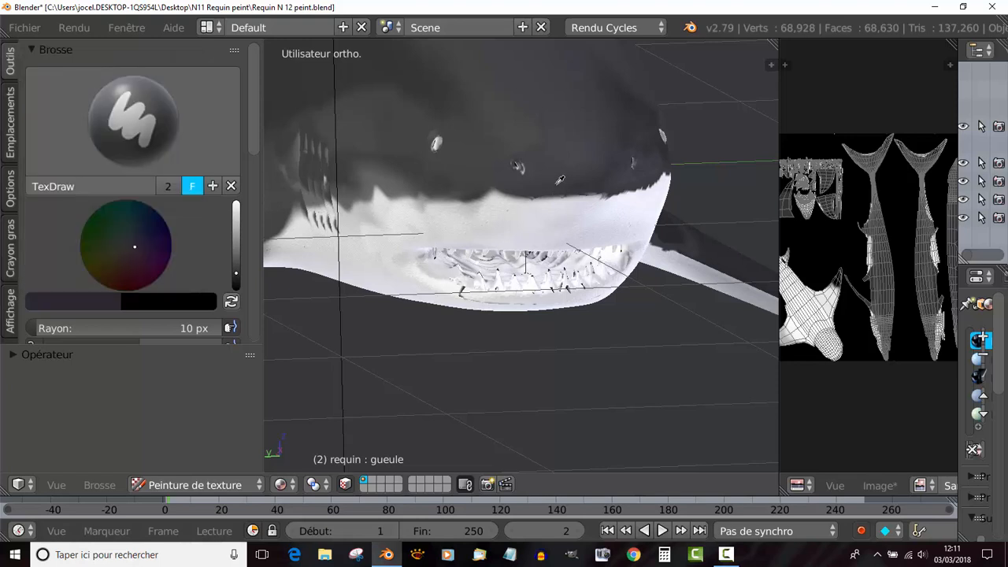
pyautogui.click(559, 174)
pyautogui.scroll(1, 573, 200)
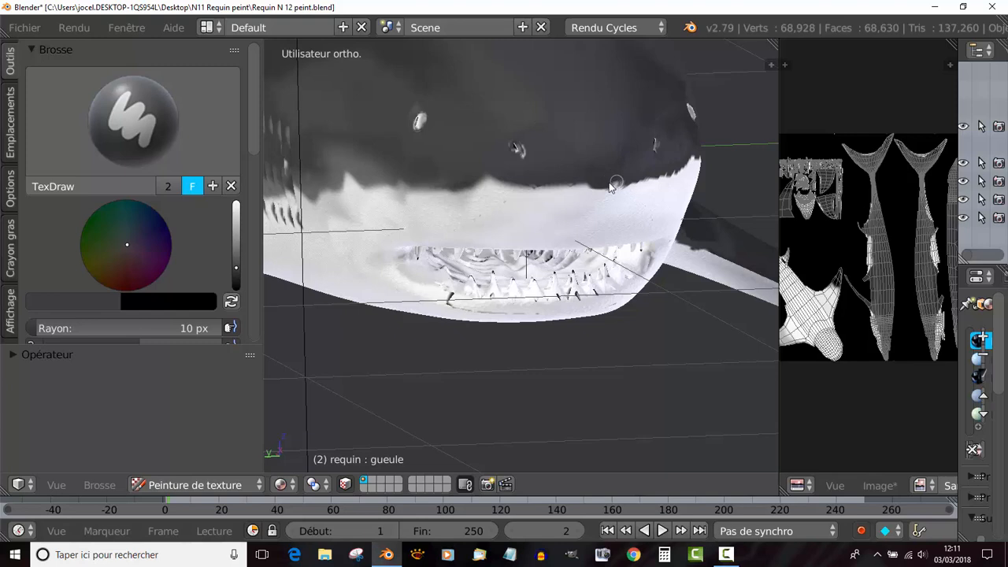
pyautogui.moveTo(613, 187); pyautogui.dragTo(333, 185)
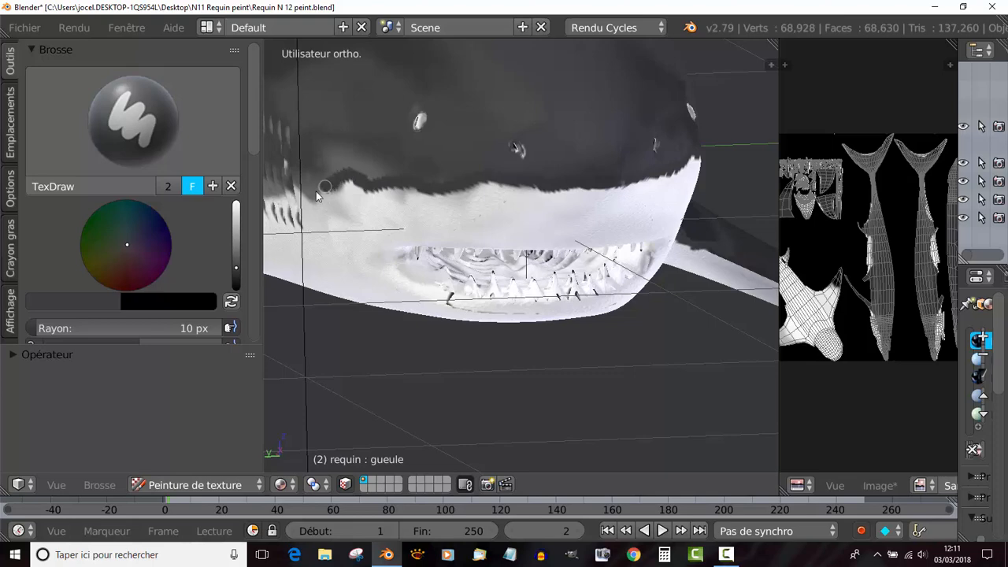
# Continue the irregular dark edge from the cheek past the gill slits down to the base of the pectoral fin.
pyautogui.moveTo(334, 203); pyautogui.dragTo(571, 189, button='middle')
pyautogui.scroll(3, 457, 235)
pyautogui.moveTo(439, 208); pyautogui.dragTo(312, 224)
pyautogui.moveTo(311, 225); pyautogui.dragTo(573, 203, button='middle')
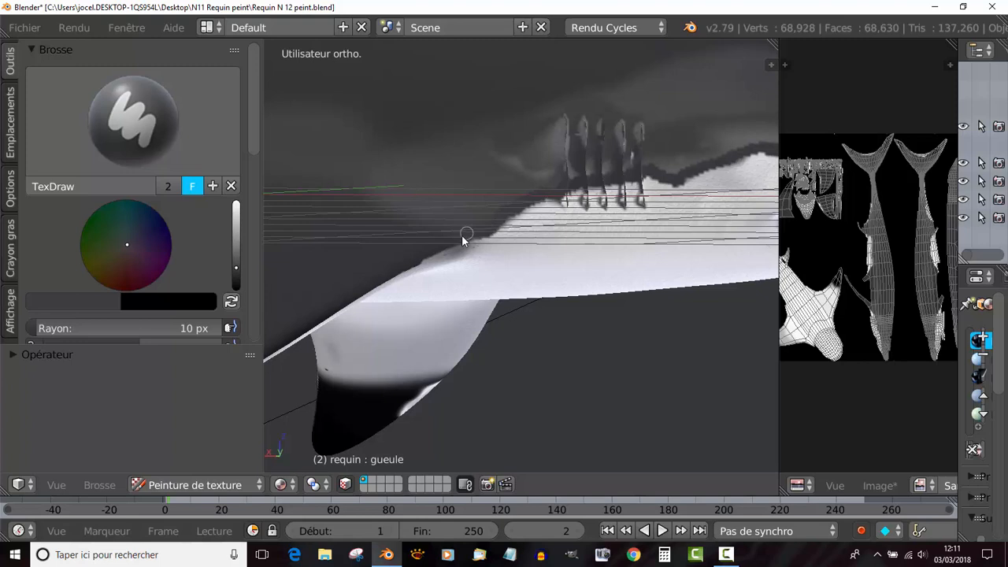
pyautogui.moveTo(463, 240); pyautogui.dragTo(391, 265)
pyautogui.moveTo(392, 265); pyautogui.dragTo(125, 227, button='middle')
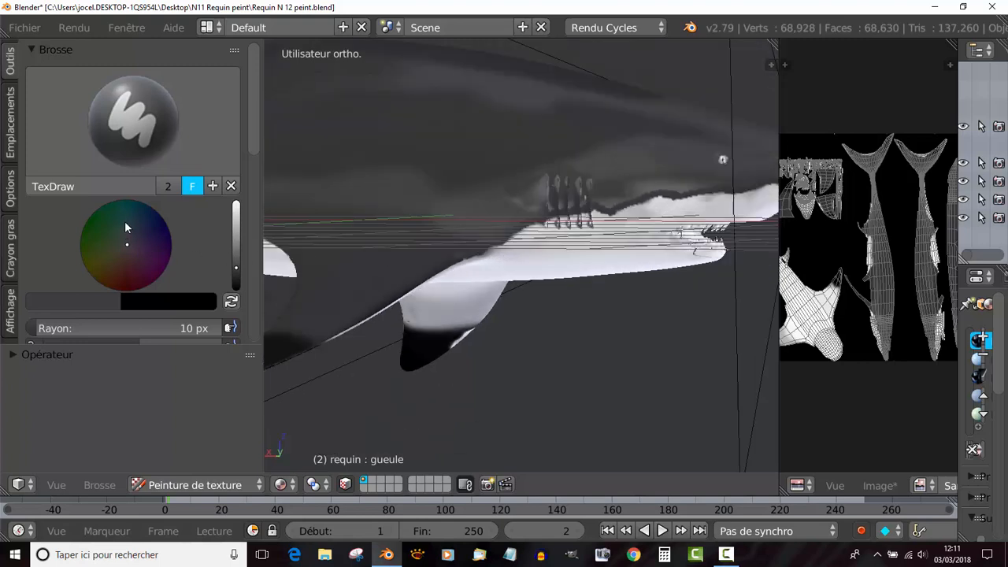
# Switch to the Soften brush with a 27 px radius and soften the dark edge between the gills and the snout.
pyautogui.click(167, 142)
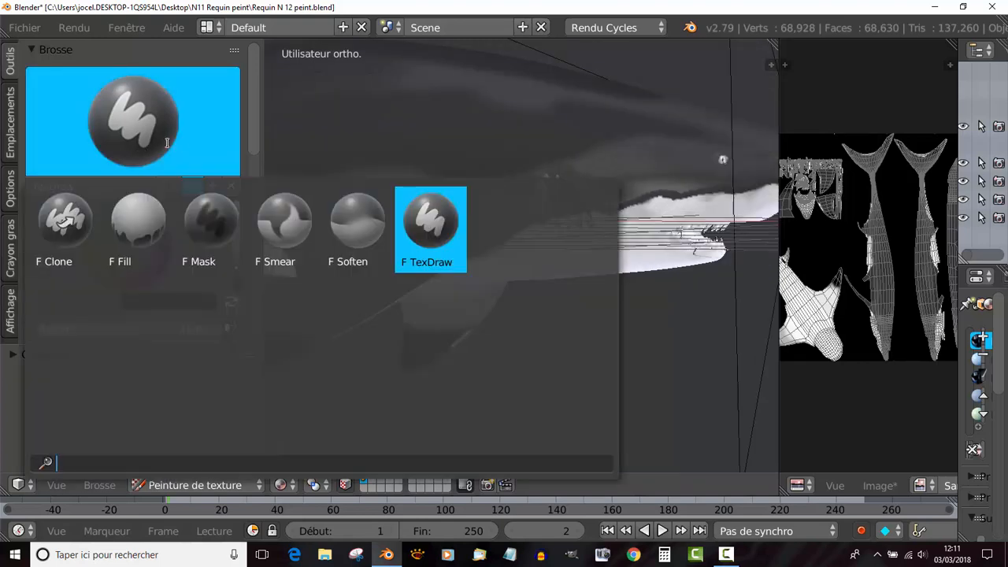
pyautogui.click(366, 227)
pyautogui.moveTo(614, 233); pyautogui.dragTo(526, 227, button='middle')
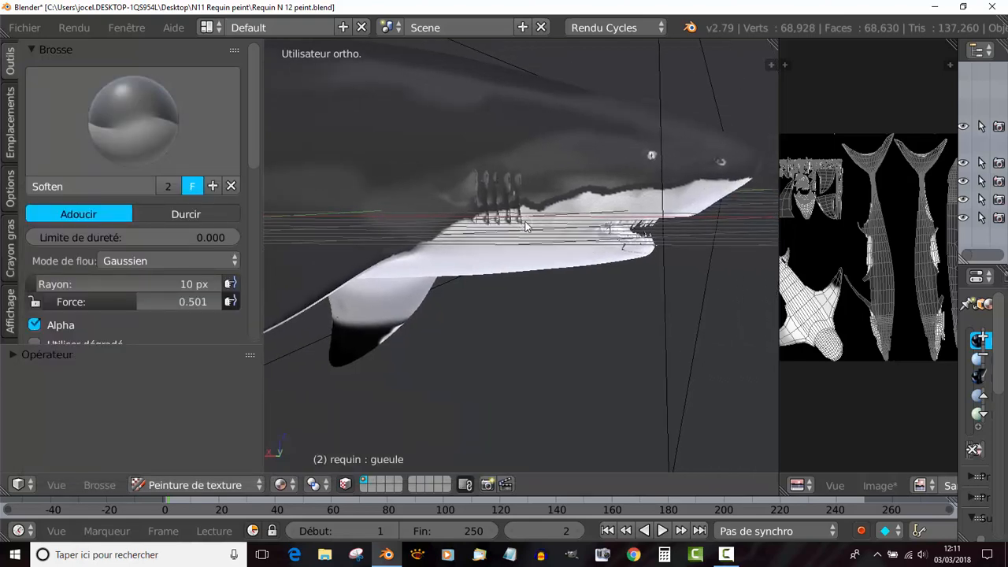
pyautogui.scroll(3, 512, 226)
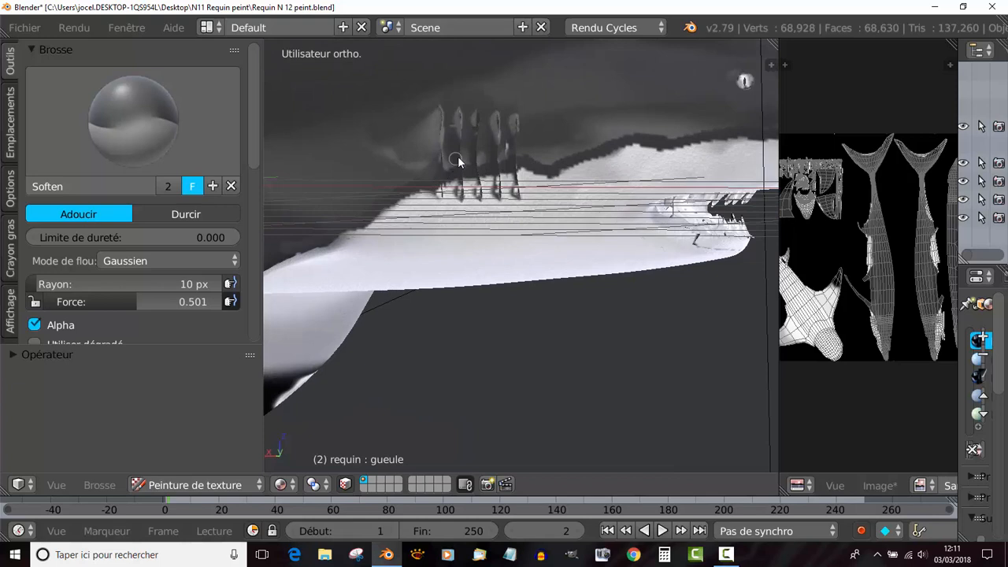
pyautogui.press('f')
pyautogui.click(484, 157)
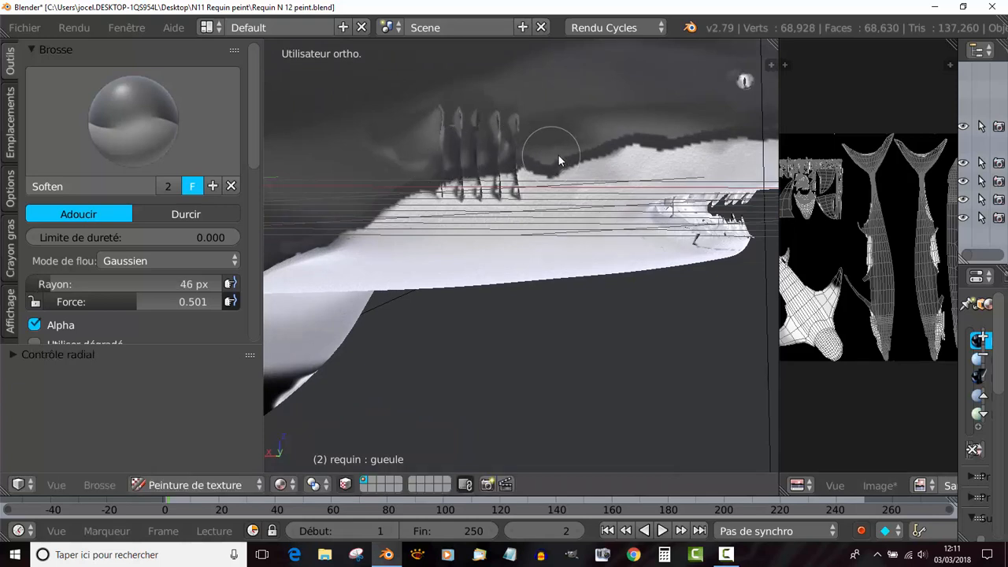
pyautogui.press('f')
pyautogui.click(530, 160)
pyautogui.moveTo(561, 162); pyautogui.dragTo(622, 136)
pyautogui.moveTo(631, 130)
pyautogui.mouseDown(button='middle')
pyautogui.moveTo(637, 151)
pyautogui.moveTo(544, 161)
pyautogui.mouseUp(button='middle')
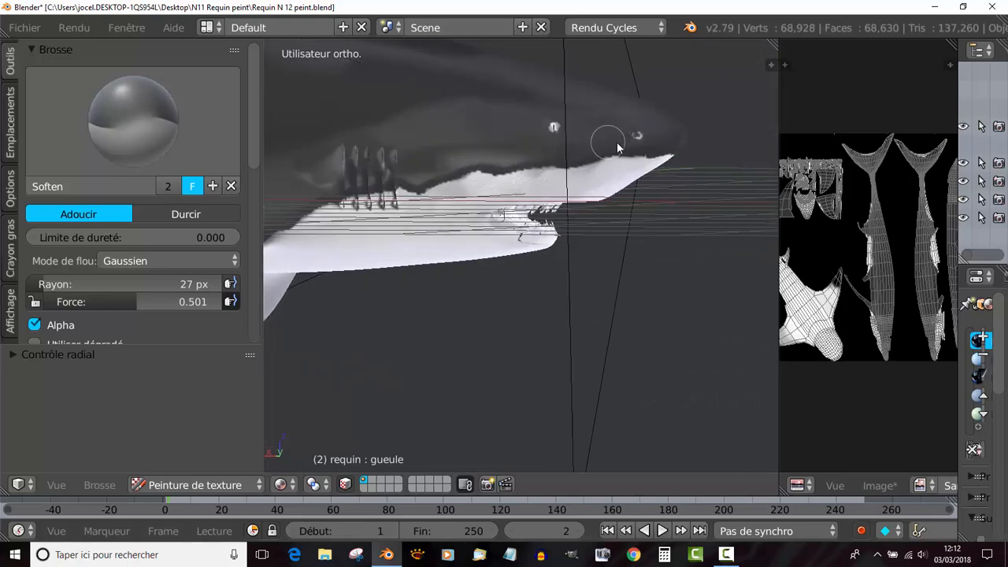
pyautogui.moveTo(461, 175); pyautogui.dragTo(450, 218, button='middle')
pyautogui.scroll(5, 512, 220)
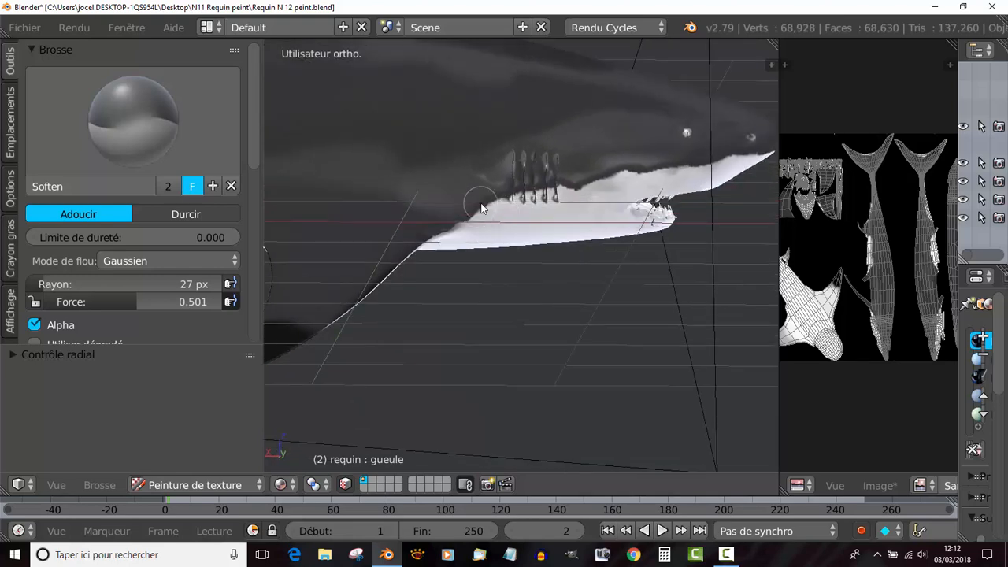
pyautogui.click(83, 144)
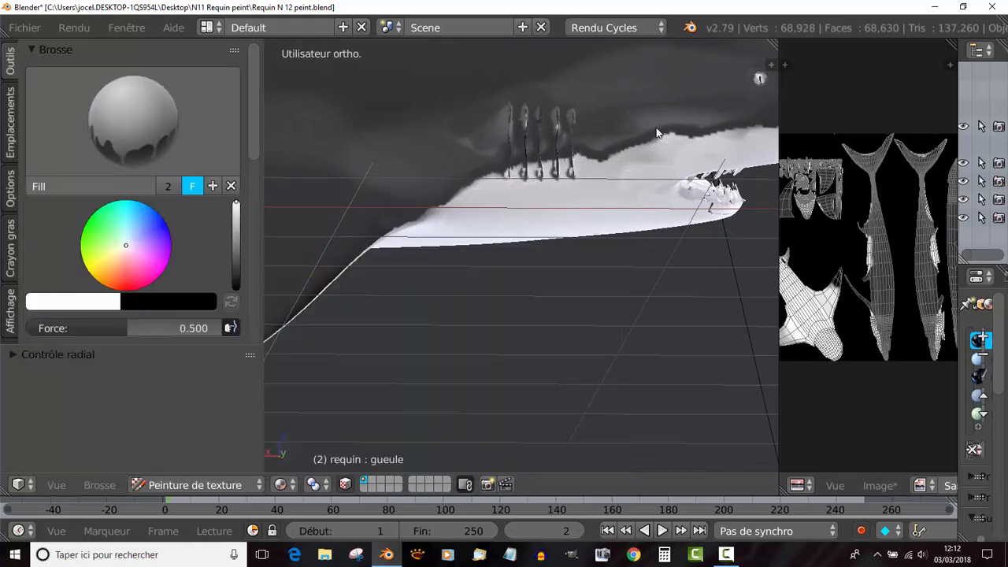
pyautogui.click(154, 123)
pyautogui.press('f')
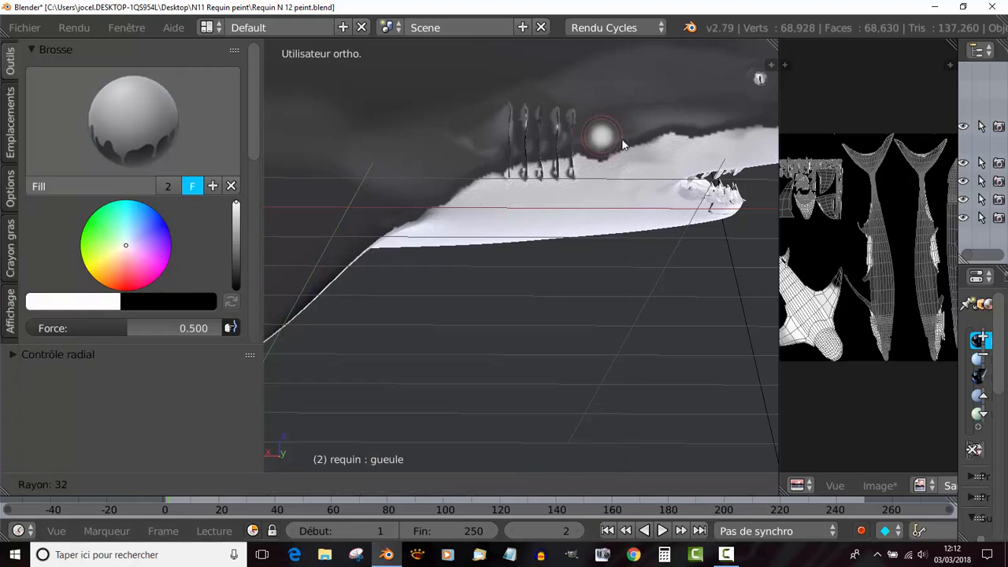
pyautogui.click(658, 134)
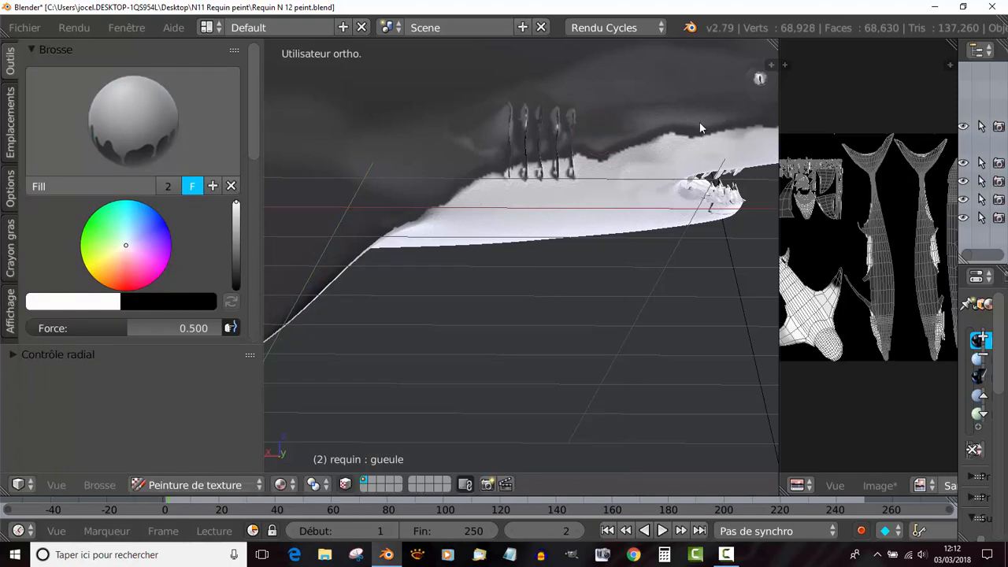
pyautogui.scroll(-3, 625, 171)
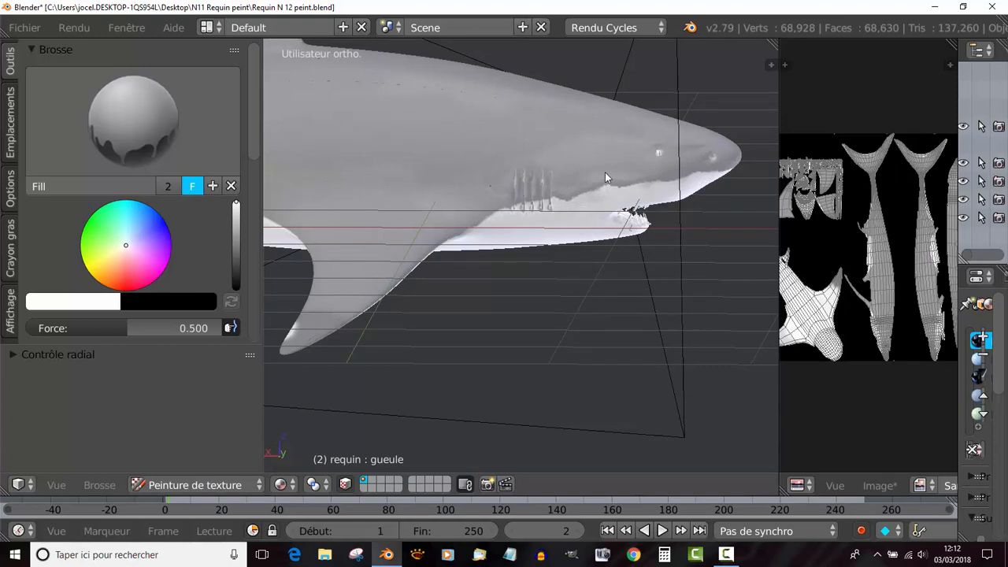
pyautogui.click(603, 173)
# Switch to the Smear brush and smear the dark edge between the upper jaw and the gill slits.
pyautogui.click(232, 156)
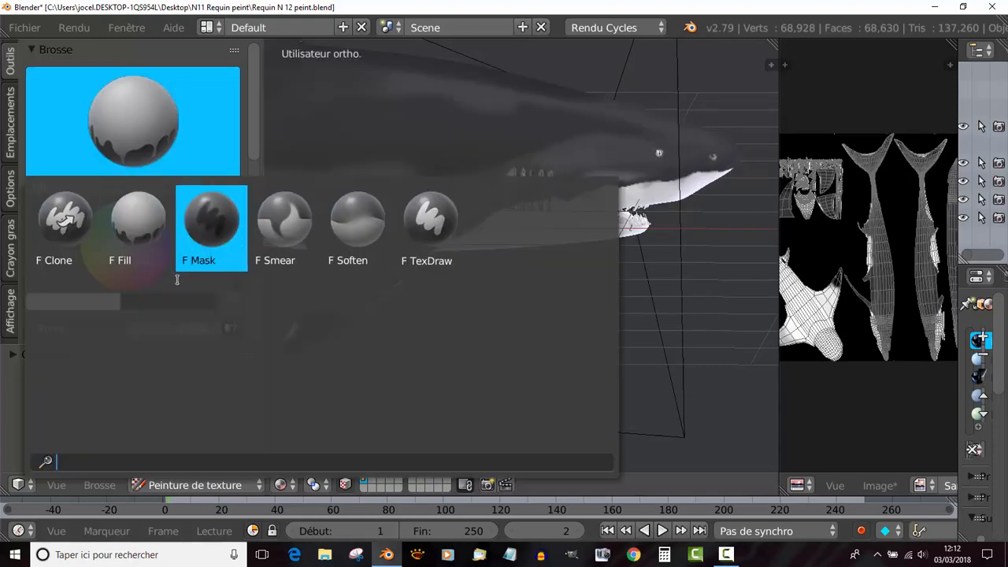
pyautogui.click(284, 228)
pyautogui.scroll(3, 590, 195)
pyautogui.keyDown('shift'); pyautogui.moveTo(590, 194); pyautogui.dragTo(456, 228, button='middle'); pyautogui.keyUp('shift')
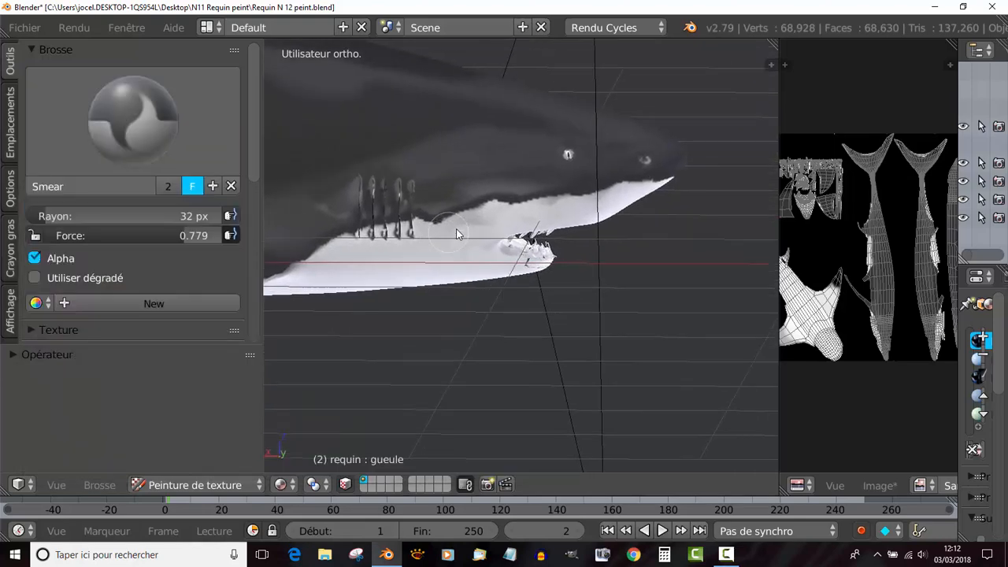
pyautogui.scroll(2, 592, 149)
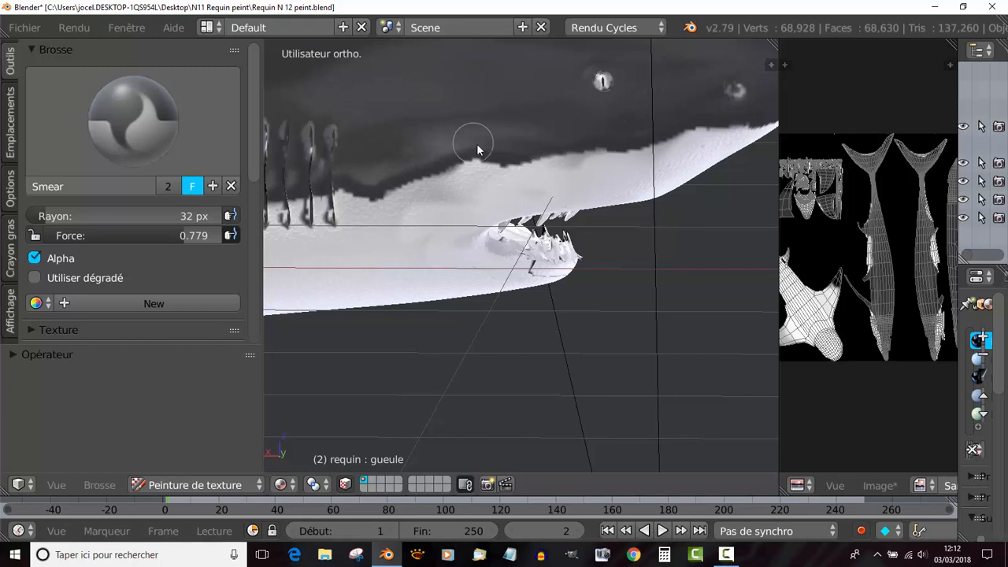
pyautogui.moveTo(407, 166)
pyautogui.mouseDown()
pyautogui.moveTo(371, 168)
pyautogui.moveTo(378, 176)
pyautogui.moveTo(349, 168)
pyautogui.mouseUp()
pyautogui.moveTo(532, 168); pyautogui.dragTo(670, 180, button='middle')
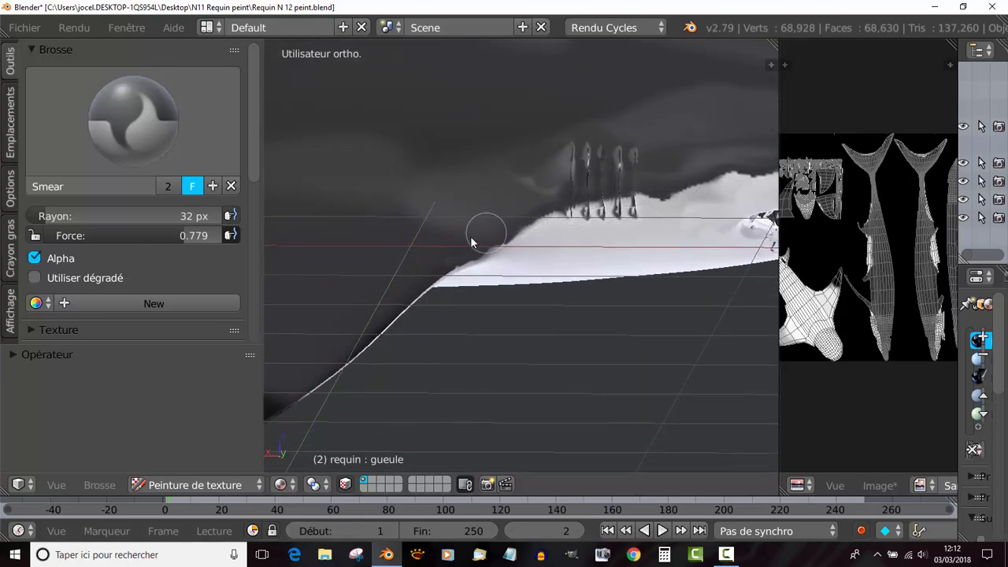
pyautogui.moveTo(484, 225)
pyautogui.mouseDown(button='middle')
pyautogui.moveTo(468, 254)
pyautogui.moveTo(506, 281)
pyautogui.moveTo(607, 268)
pyautogui.moveTo(504, 236)
pyautogui.mouseUp(button='middle')
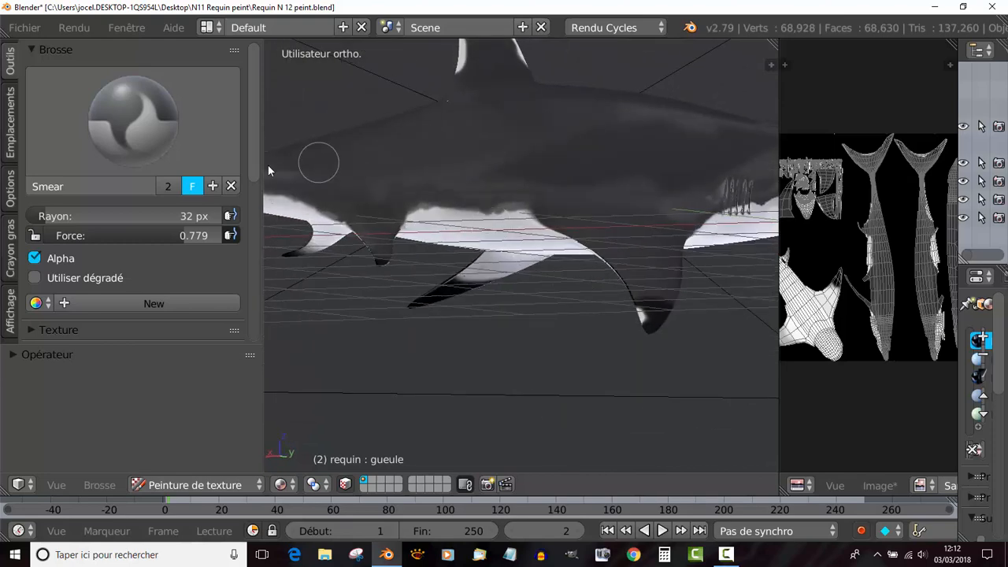
# Switch to TexDraw with a 17 px radius and paint an irregular dark edge along the belly between the pectoral and pelvic fins.
pyautogui.click(147, 123)
pyautogui.click(441, 219)
pyautogui.moveTo(441, 219)
pyautogui.mouseDown(button='middle')
pyautogui.moveTo(574, 244)
pyautogui.moveTo(603, 278)
pyautogui.mouseUp(button='middle')
pyautogui.press('f')
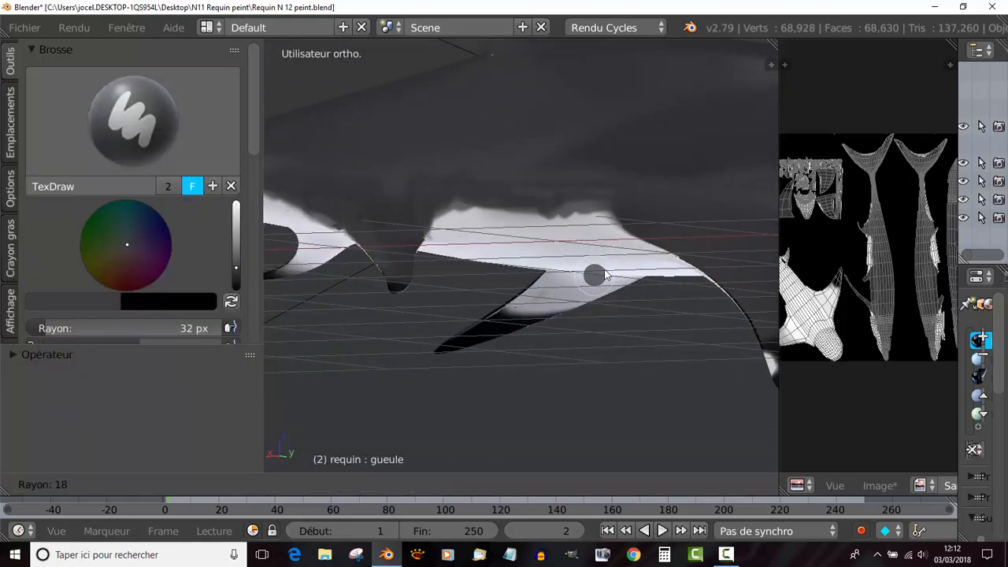
pyautogui.click(607, 274)
pyautogui.moveTo(586, 211)
pyautogui.mouseDown()
pyautogui.moveTo(448, 207)
pyautogui.moveTo(417, 223)
pyautogui.moveTo(423, 227)
pyautogui.mouseUp()
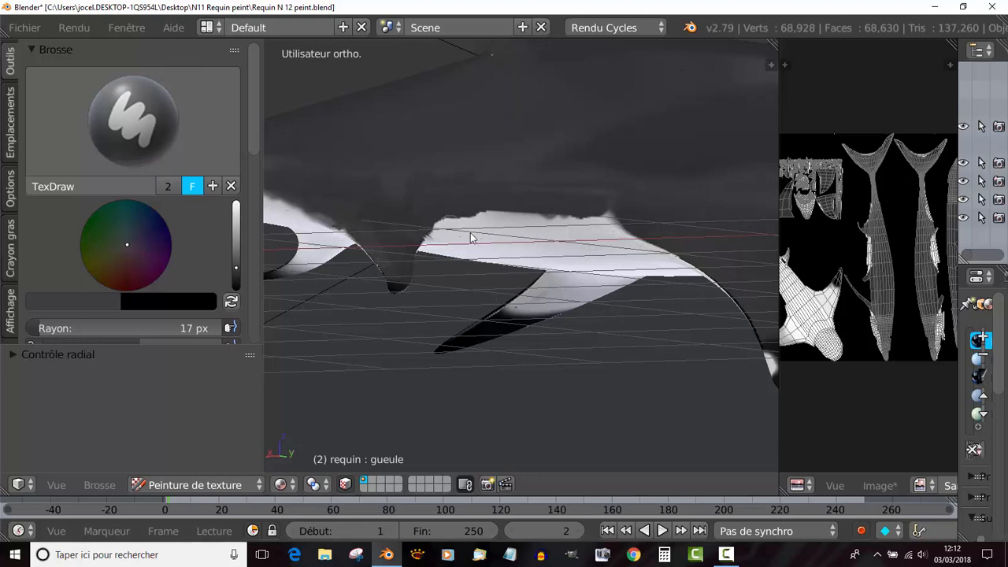
pyautogui.moveTo(473, 233); pyautogui.dragTo(497, 244, button='middle')
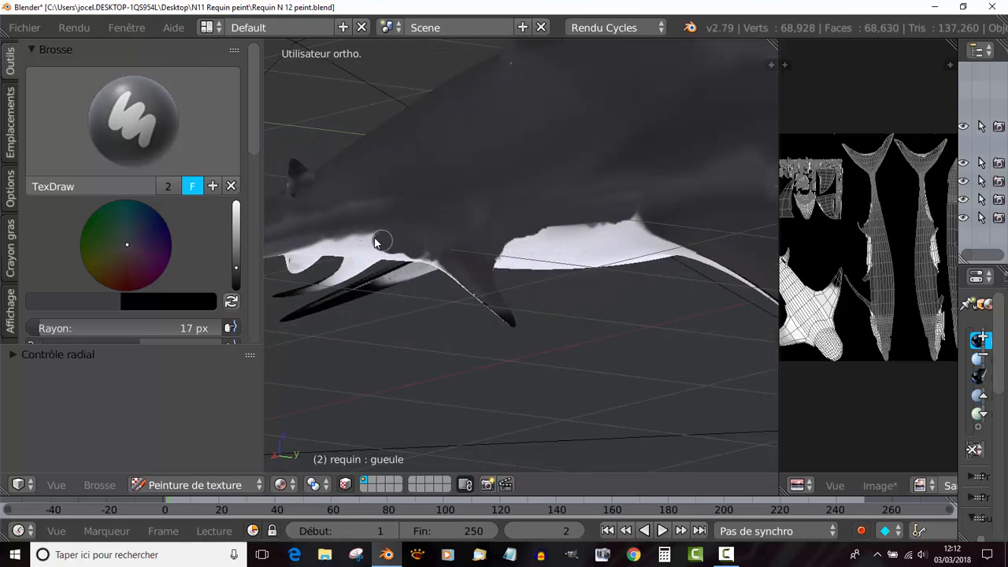
# Switch to the Smear brush with a 17 px radius for the dark edge along the belly.
pyautogui.scroll(-5, 431, 225)
pyautogui.scroll(4, 430, 224)
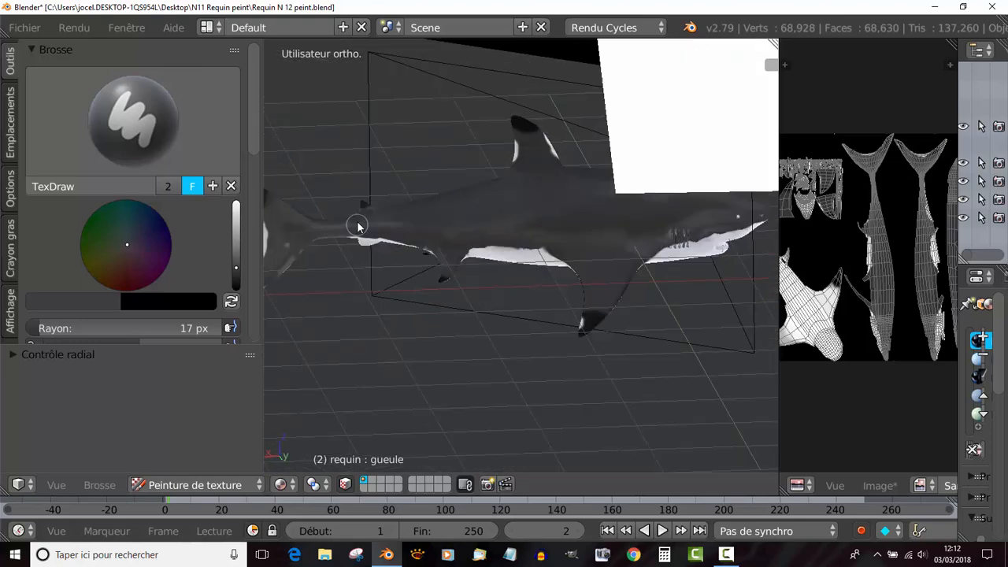
pyautogui.moveTo(431, 224); pyautogui.dragTo(297, 225, button='middle')
pyautogui.click(133, 119)
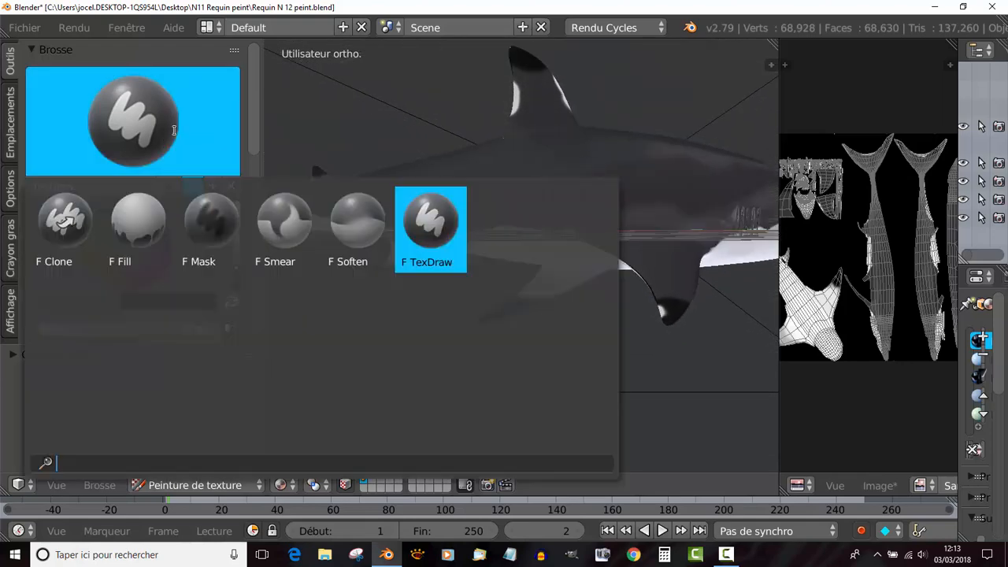
pyautogui.click(336, 230)
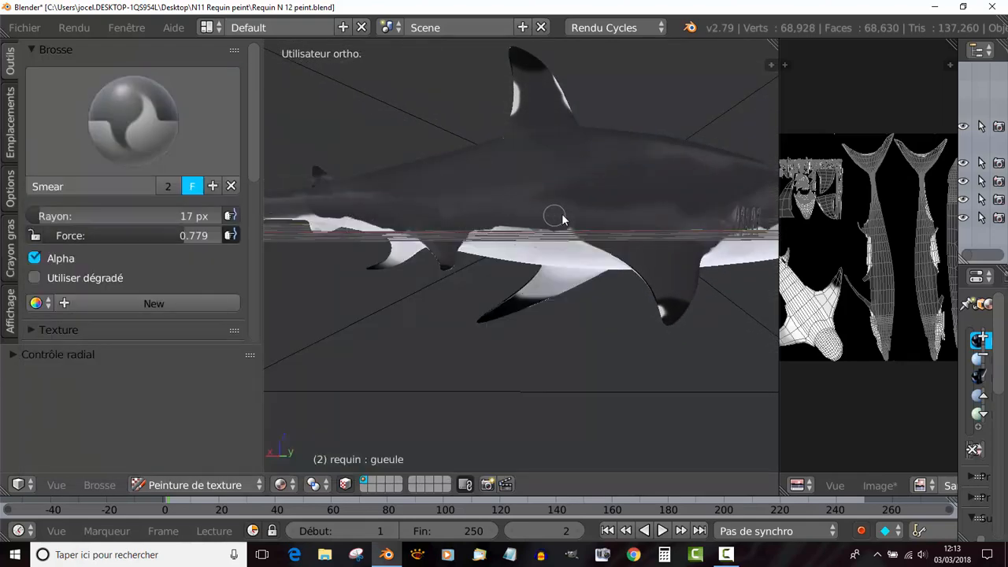
pyautogui.moveTo(585, 218)
pyautogui.mouseDown(button='middle')
pyautogui.moveTo(546, 252)
pyautogui.moveTo(441, 225)
pyautogui.moveTo(494, 260)
pyautogui.moveTo(461, 254)
pyautogui.moveTo(477, 247)
pyautogui.moveTo(473, 266)
pyautogui.mouseUp(button='middle')
pyautogui.moveTo(399, 293); pyautogui.dragTo(407, 360, button='middle')
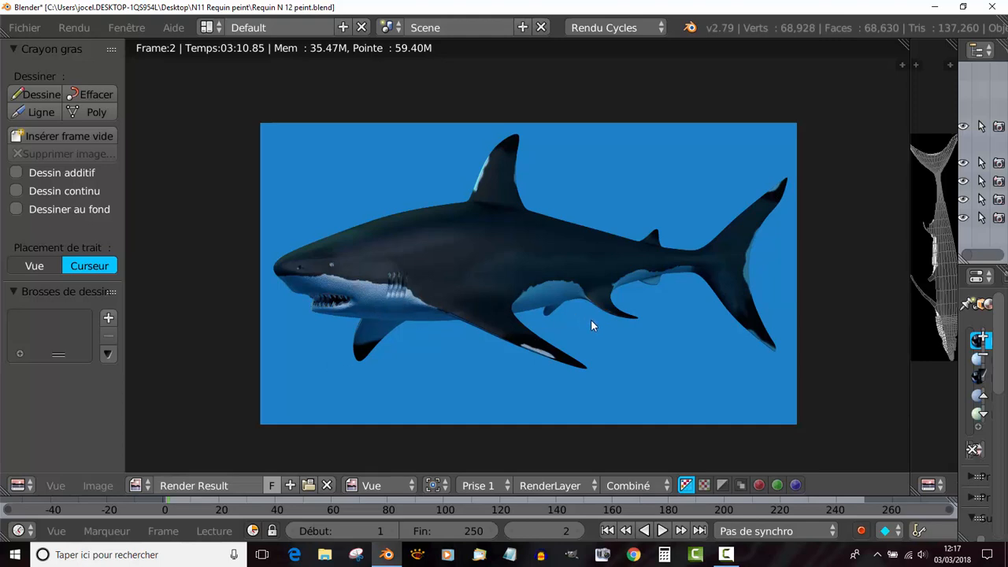
# Examine the rendered shark's dark-to-white boundary from the snout to the tail.
pyautogui.scroll(1, 591, 320)
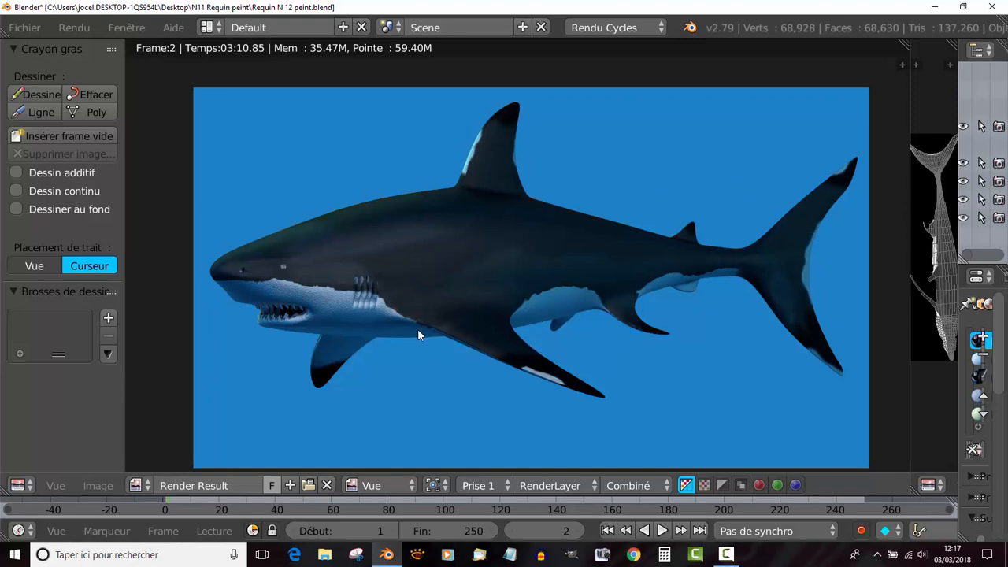
pyautogui.scroll(-1, 405, 364)
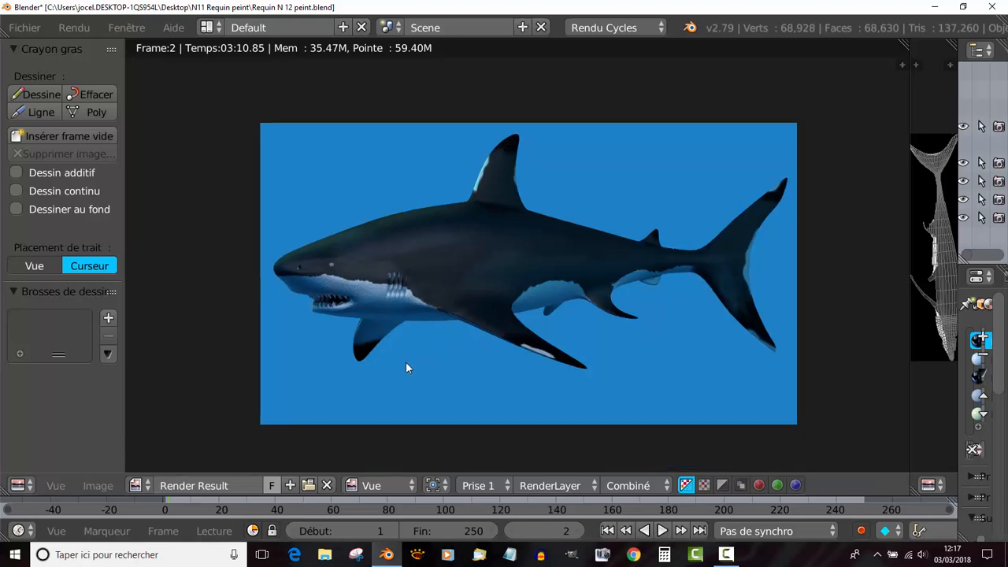
pyautogui.scroll(1, 454, 302)
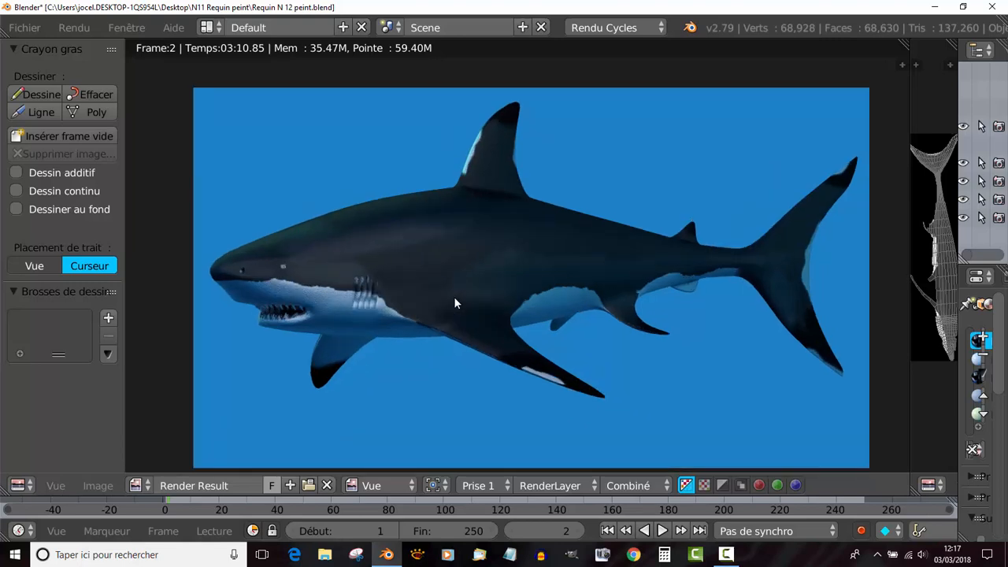